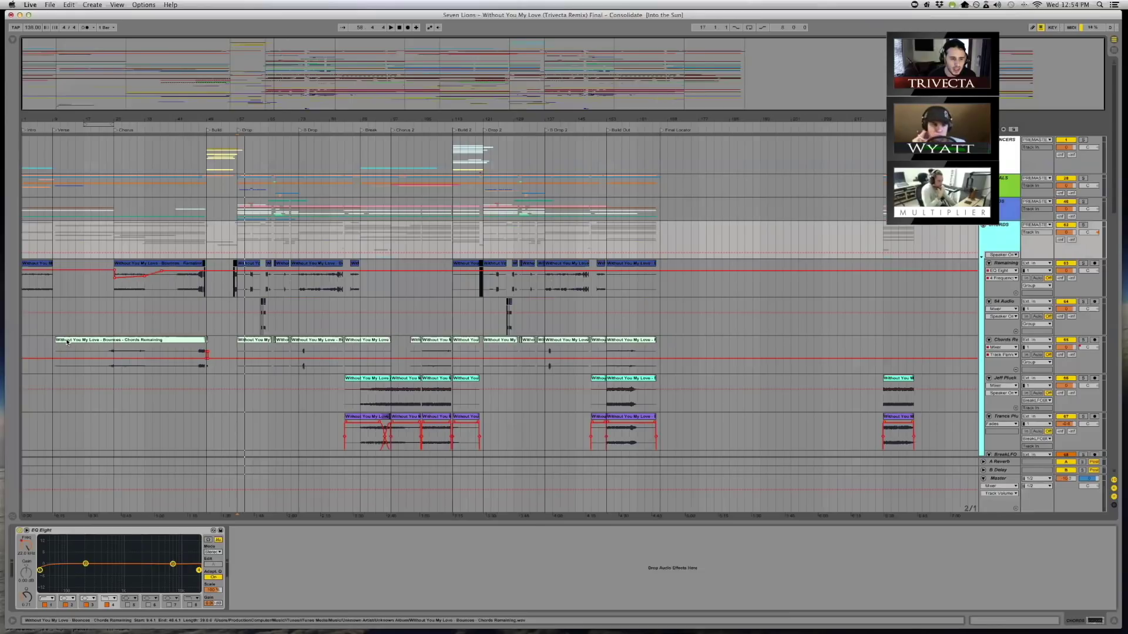
Review the consolidated audio clips on the chord, pad and remaining tracks inside the CHORDS group
{"action": "left_click", "coordinate": [167, 341]}
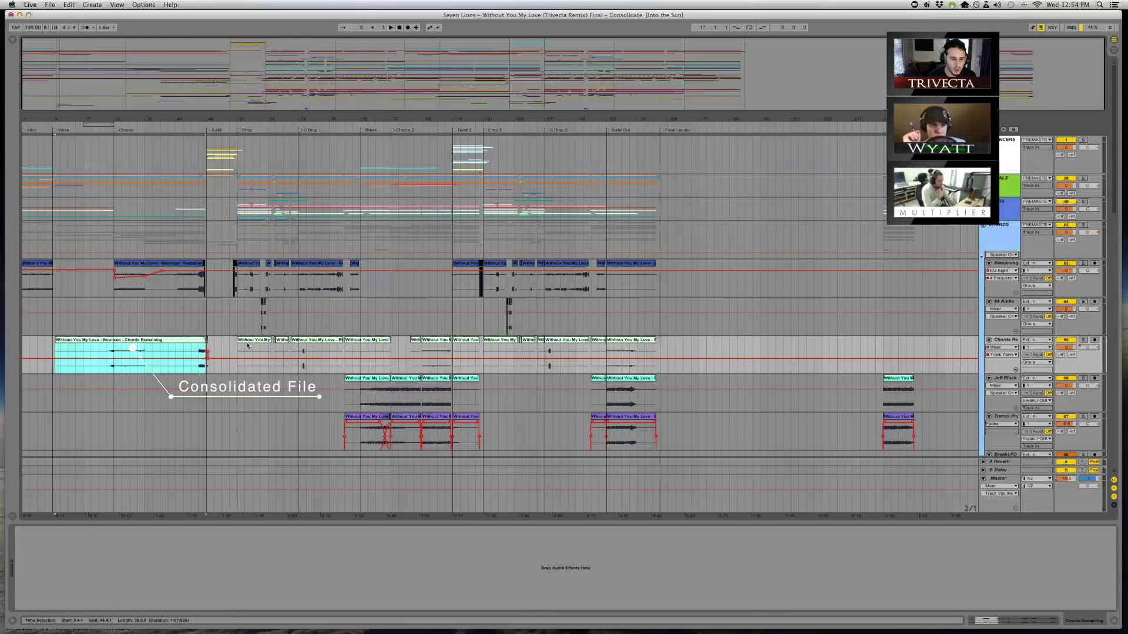
{"action": "left_click", "coordinate": [173, 265]}
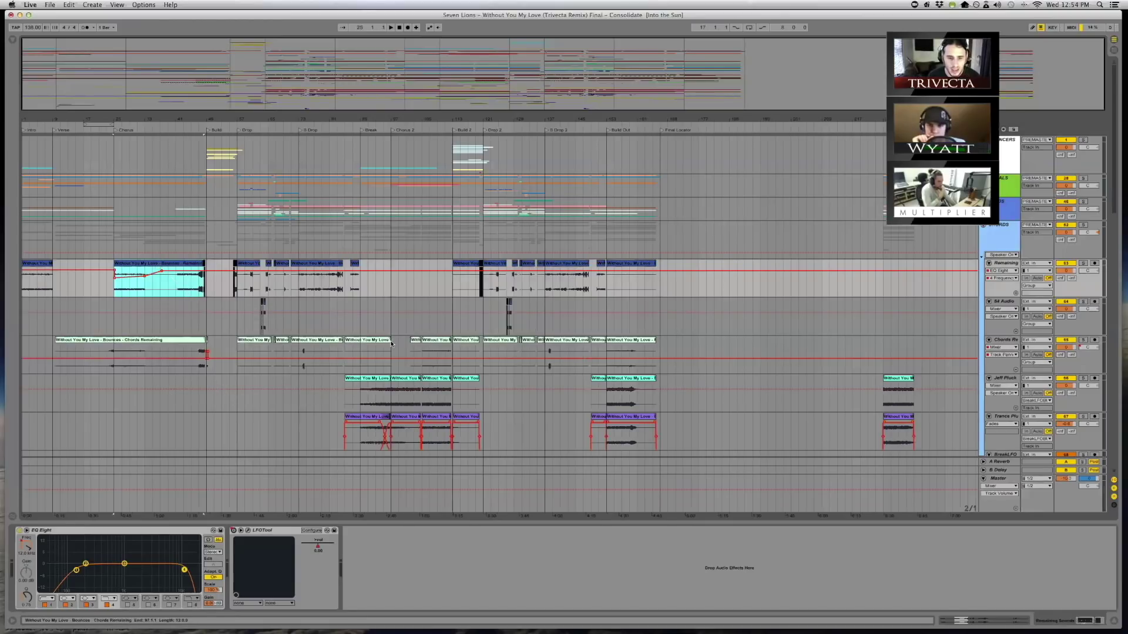
{"action": "scroll", "coordinate": [393, 344], "scroll_direction": "down", "scroll_amount": 5}
{"action": "left_click", "coordinate": [137, 362]}
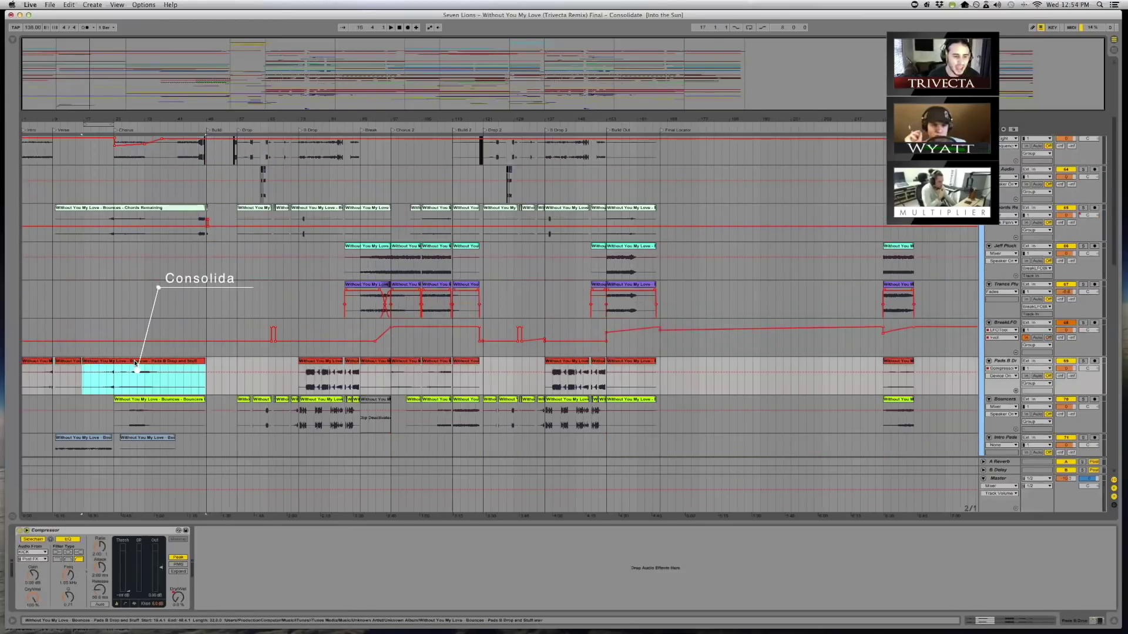
{"action": "left_click", "coordinate": [305, 386]}
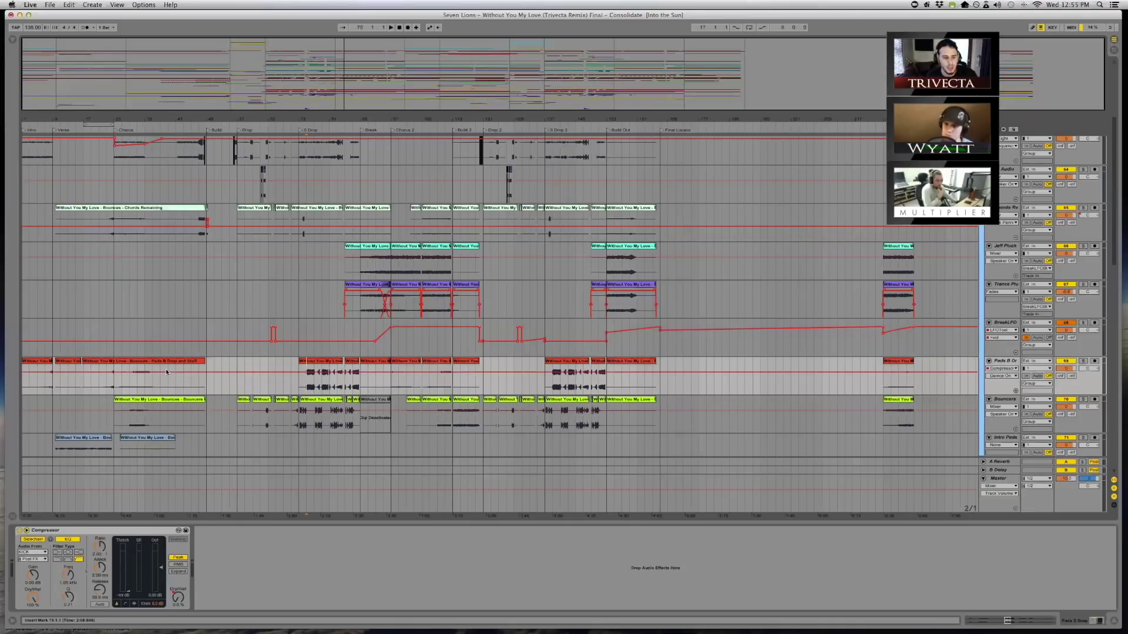
{"action": "left_click_drag", "start_coordinate": [137, 374], "coordinate": [520, 382]}
{"action": "scroll", "coordinate": [514, 379], "scroll_direction": "down", "scroll_amount": 3}
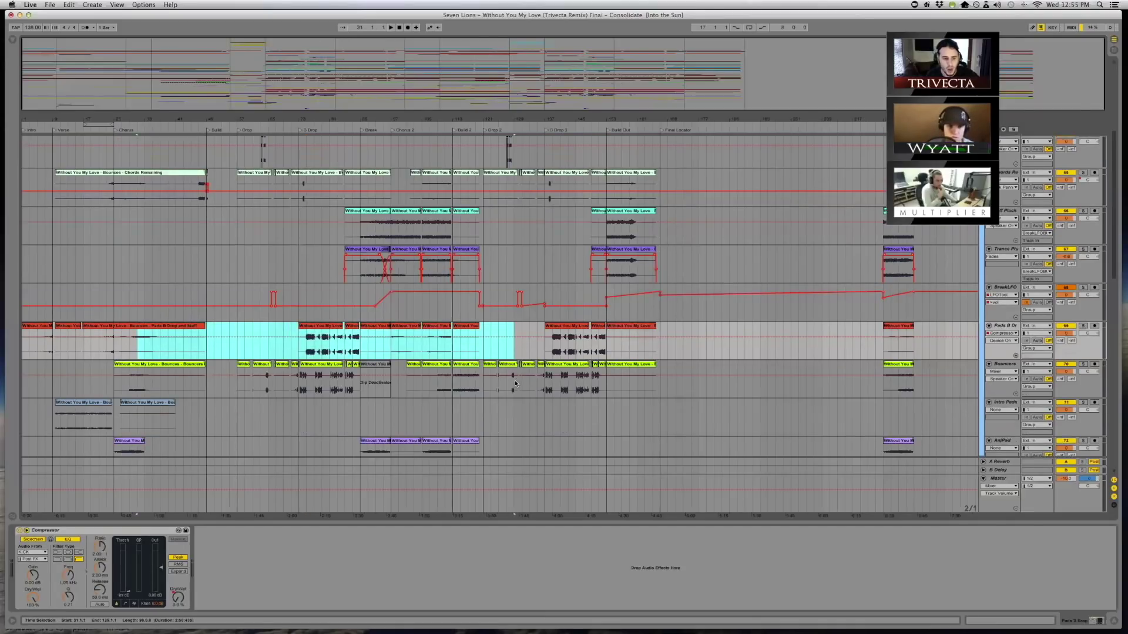
{"action": "scroll", "coordinate": [157, 372], "scroll_direction": "down", "scroll_amount": 1}
{"action": "left_click", "coordinate": [88, 447]}
{"action": "scroll", "coordinate": [558, 353], "scroll_direction": "down", "scroll_amount": 6}
{"action": "scroll", "coordinate": [961, 330], "scroll_direction": "up", "scroll_amount": 12}
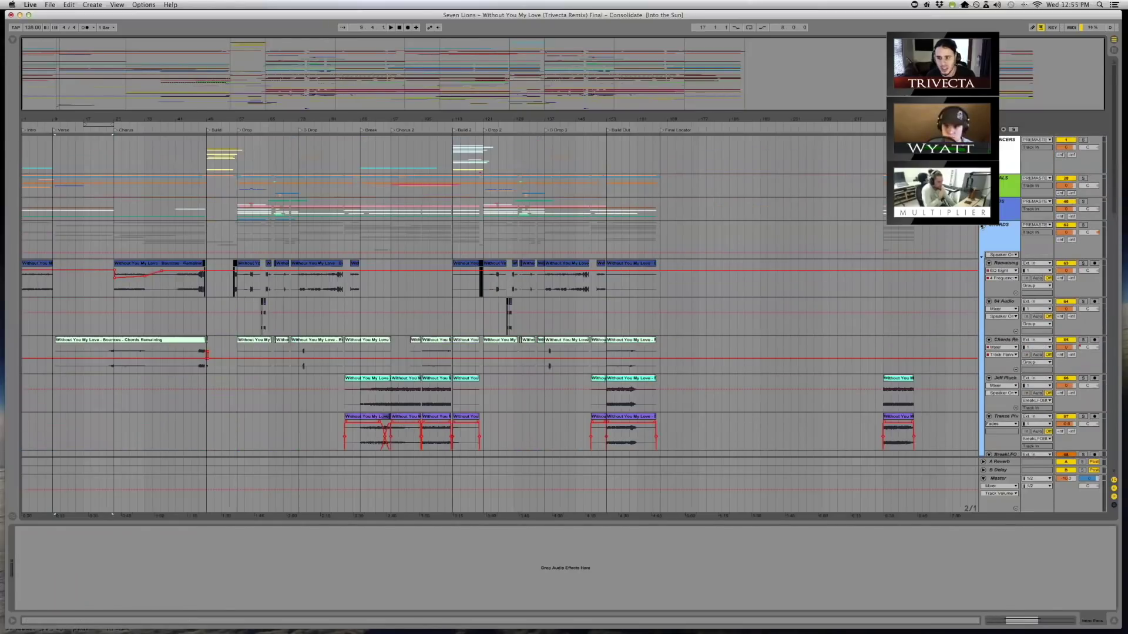
Fold the CHORDS group, unfold the bass group to inspect the first Operator sub clip and its devices, and fold it again
{"action": "left_click", "coordinate": [983, 226]}
{"action": "left_click", "coordinate": [983, 301]}
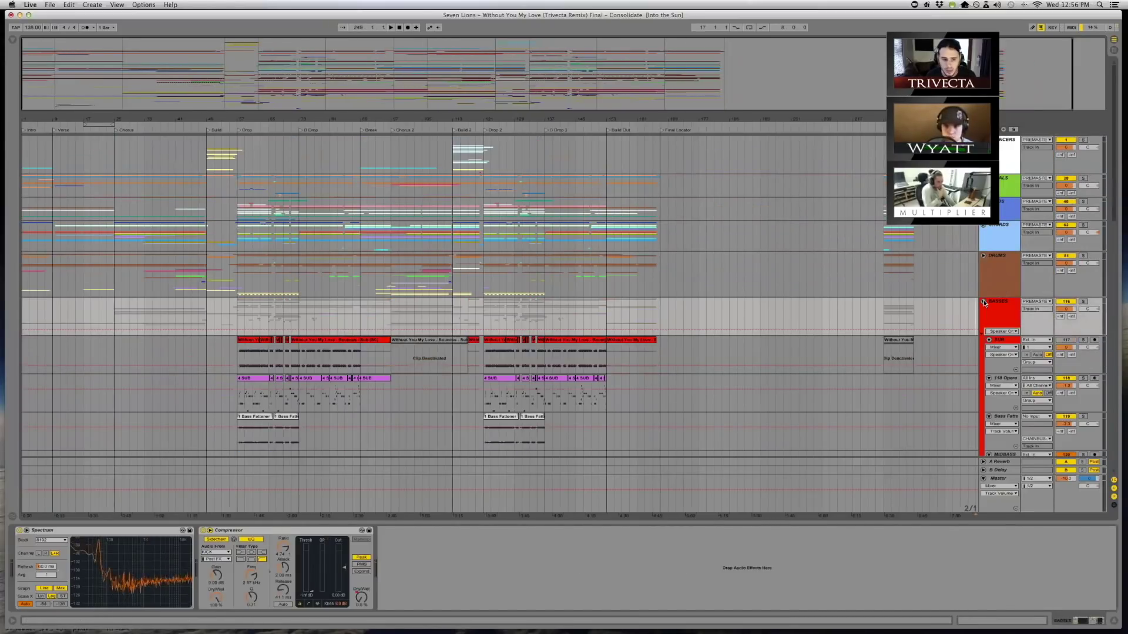
{"action": "left_click", "coordinate": [248, 384]}
{"action": "left_click", "coordinate": [249, 380]}
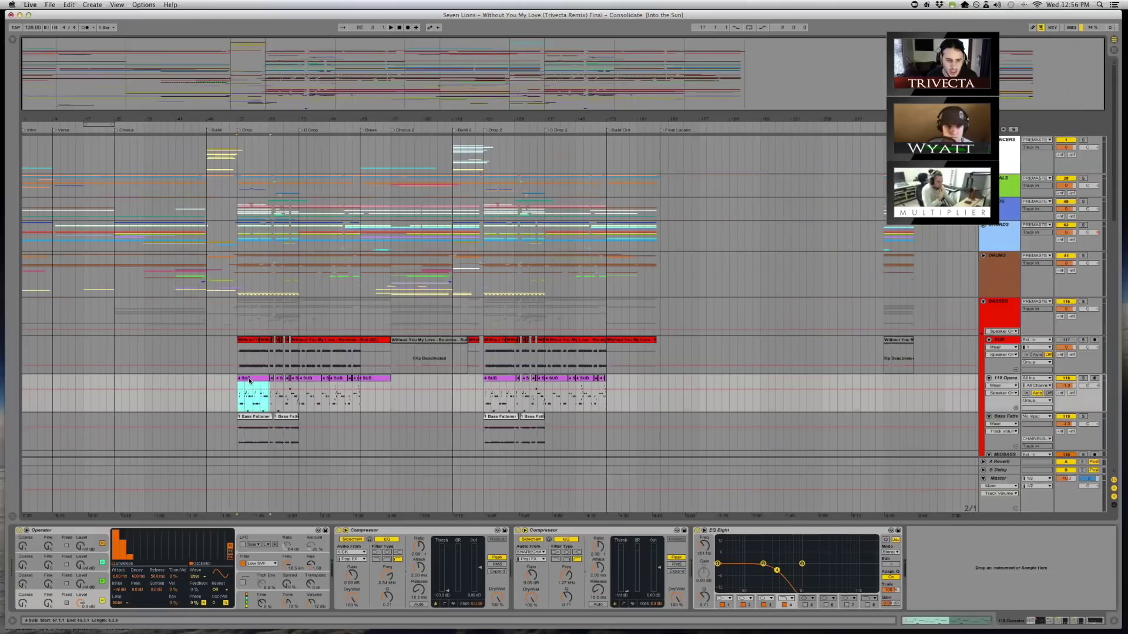
{"action": "scroll", "coordinate": [1028, 318], "scroll_direction": "down", "scroll_amount": 5}
{"action": "scroll", "coordinate": [1028, 318], "scroll_direction": "up", "scroll_amount": 5}
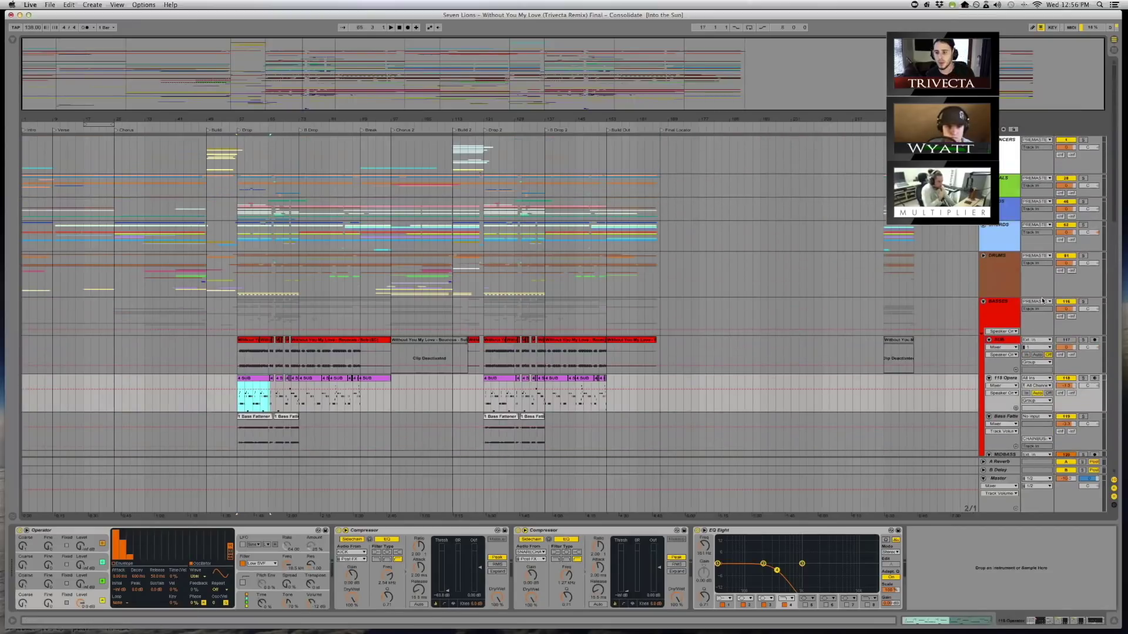
{"action": "left_click", "coordinate": [983, 302]}
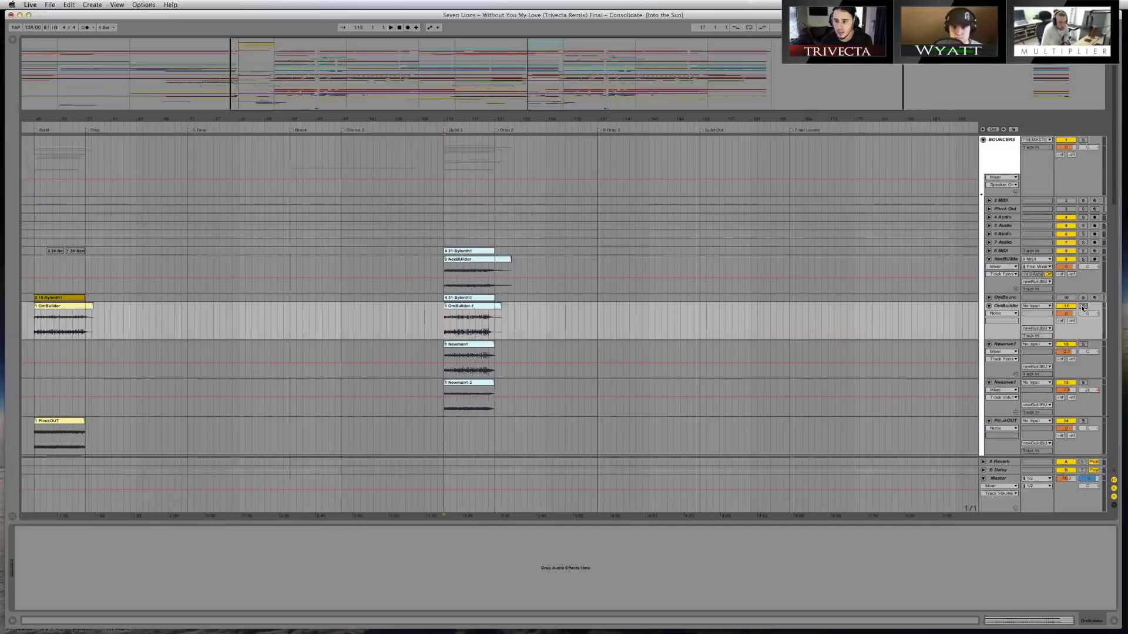
Listen to the OmBuilder and the two Newman1 tracks in solo, one after another, from the second build
{"action": "left_click", "coordinate": [1082, 307]}
{"action": "key", "text": "space"}
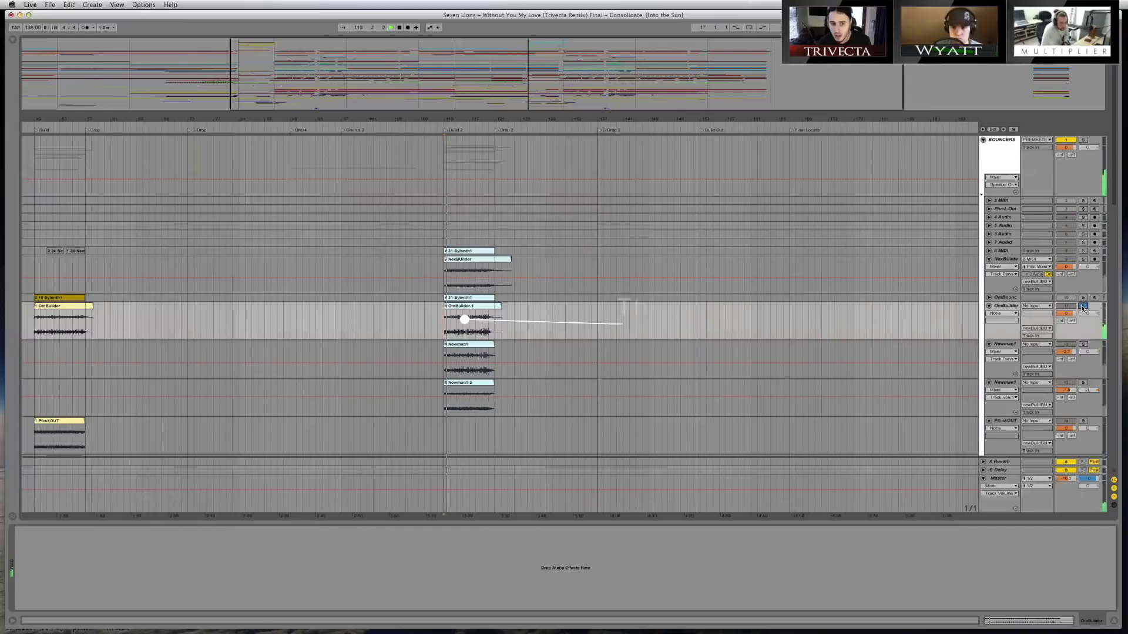
{"action": "left_click", "coordinate": [1083, 345]}
{"action": "key", "text": "space"}
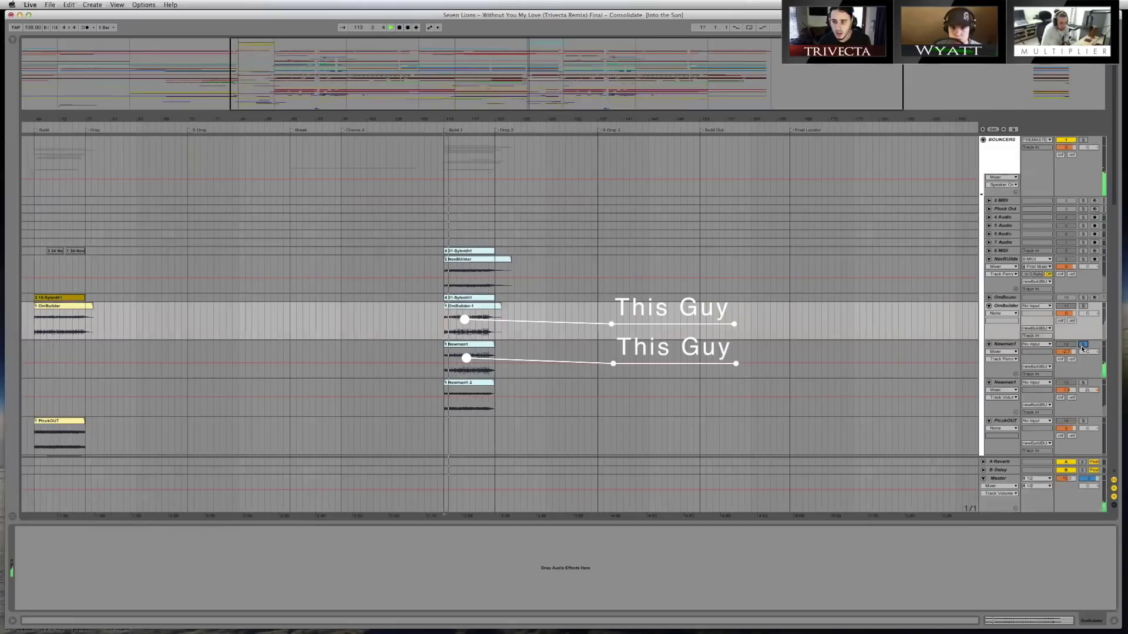
{"action": "left_click", "coordinate": [1084, 383]}
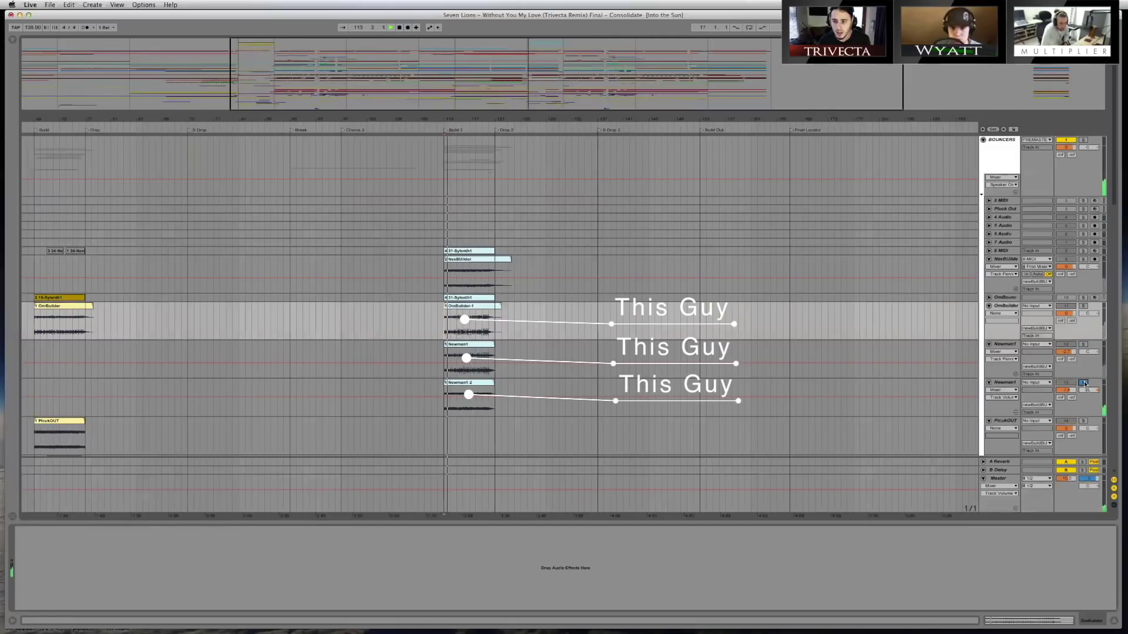
{"action": "scroll", "coordinate": [1028, 371], "scroll_direction": "down", "scroll_amount": 2}
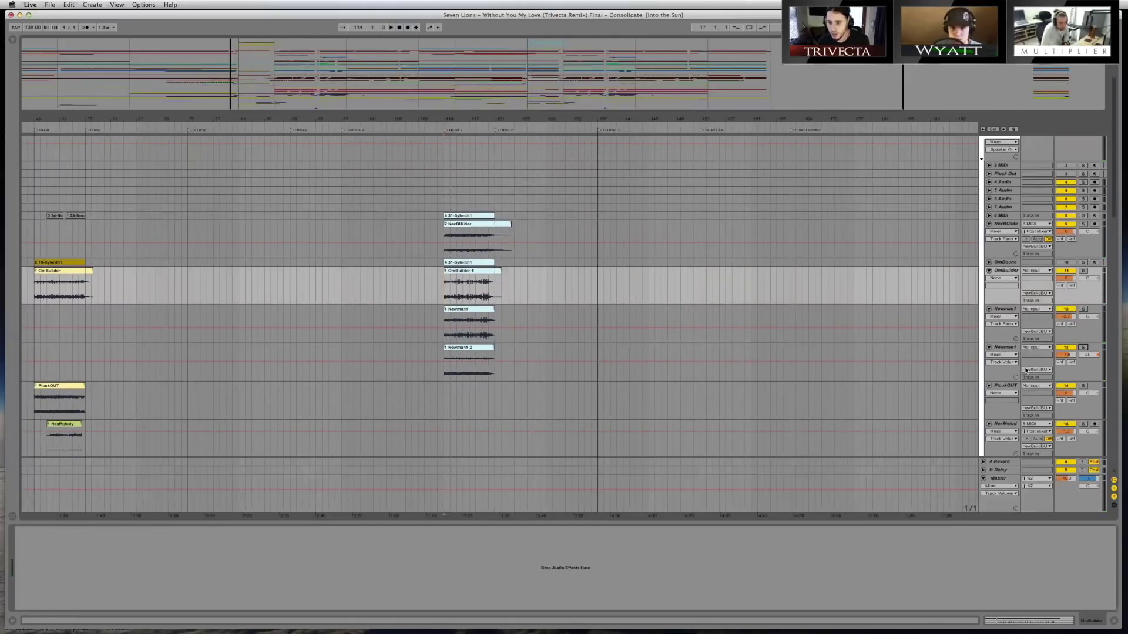
Record a short audio pass of the second build onto the newBuildBUS track in the BOUNCERS group
{"action": "left_click", "coordinate": [1012, 348]}
{"action": "scroll", "coordinate": [1051, 369], "scroll_direction": "down", "scroll_amount": 5}
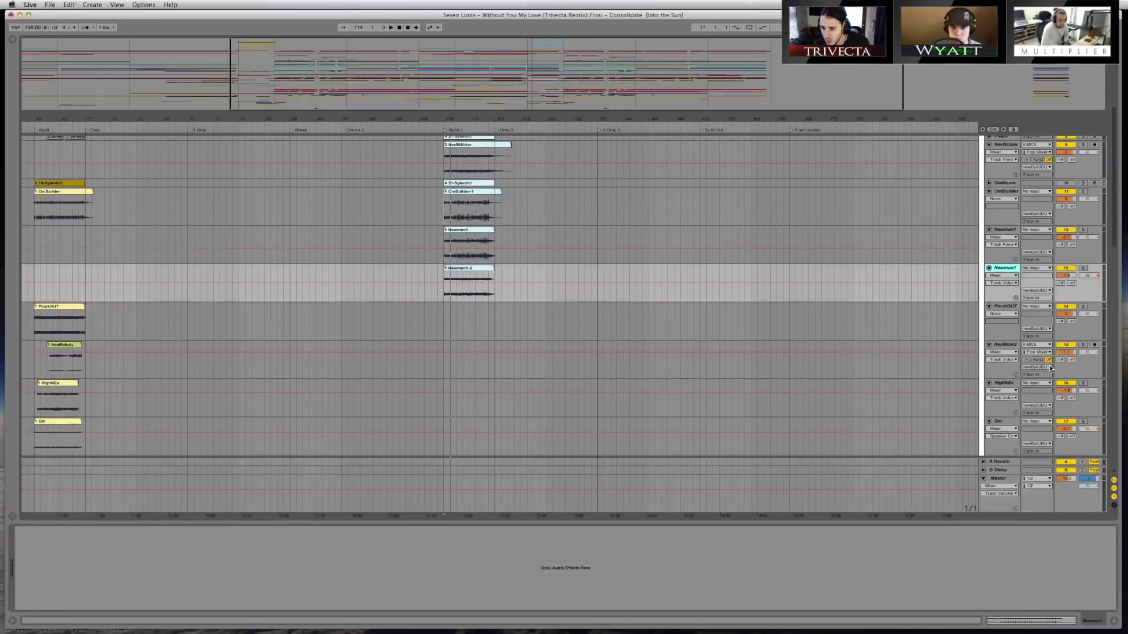
{"action": "scroll", "coordinate": [1051, 368], "scroll_direction": "down", "scroll_amount": 10}
{"action": "left_click", "coordinate": [1012, 317]}
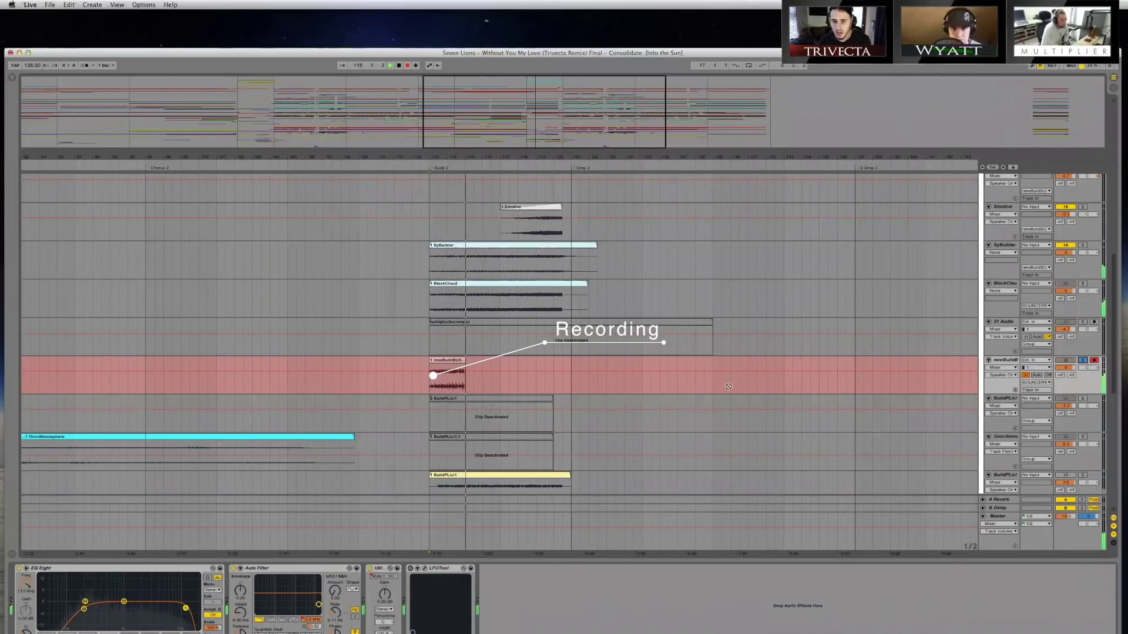
{"action": "key", "text": "space"}
Move the newly recorded clip onto a new audio track below newBuildBUS and play it back in solo
{"action": "left_click", "coordinate": [444, 360]}
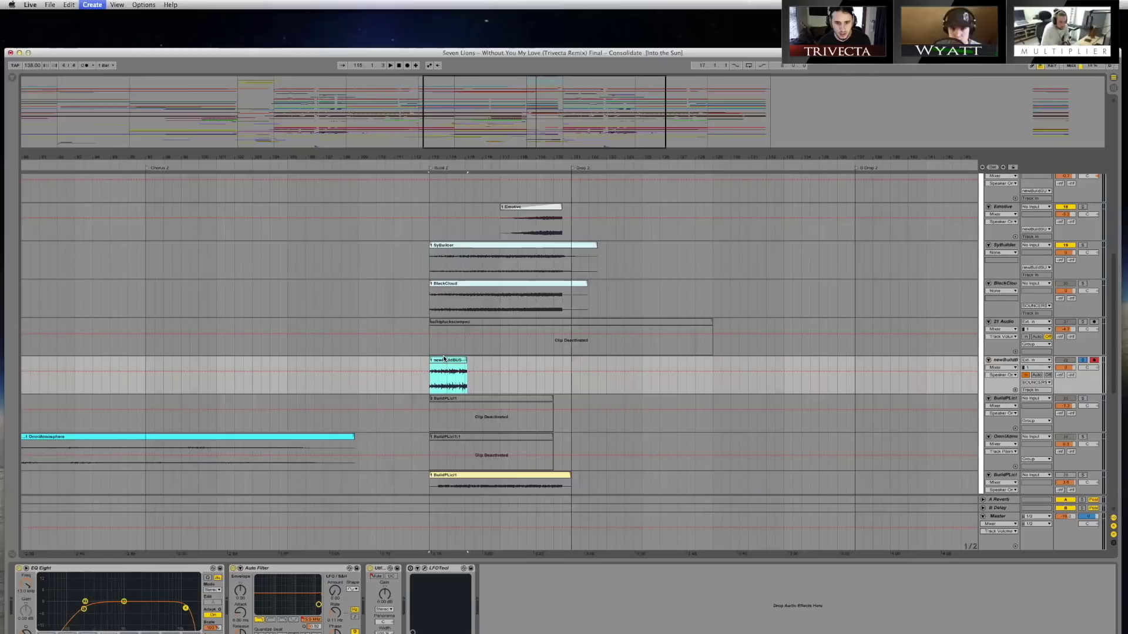
{"action": "key", "text": "super+t"}
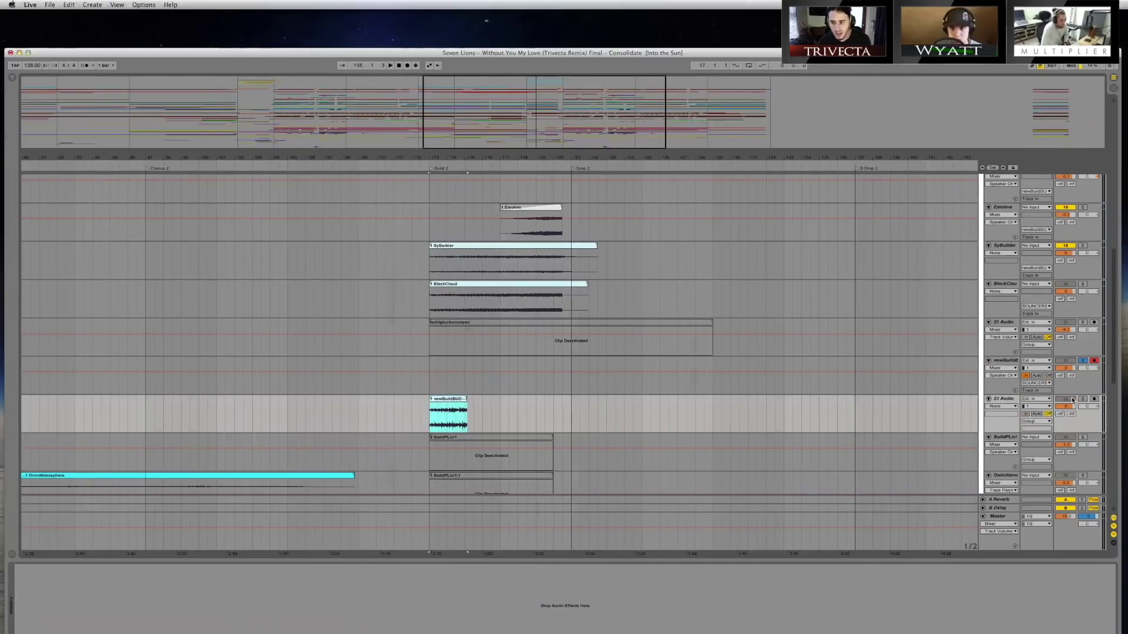
{"action": "left_click", "coordinate": [1084, 400]}
{"action": "key", "text": "space"}
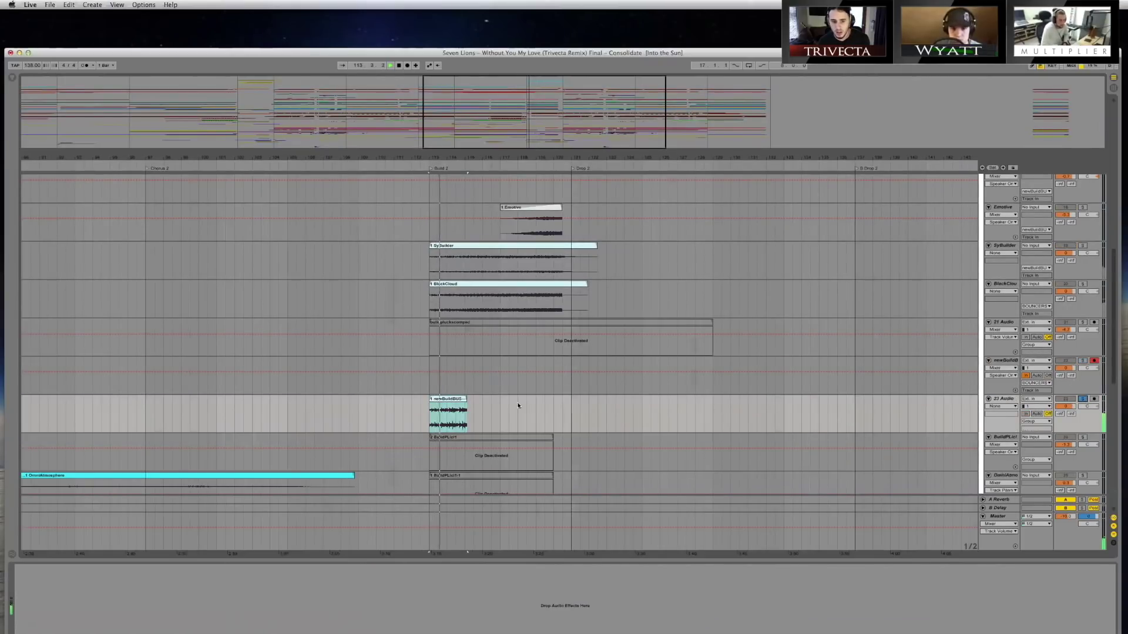
Delete the recorded test clip from the new audio track and turn off that track's solo
{"action": "left_click", "coordinate": [457, 402]}
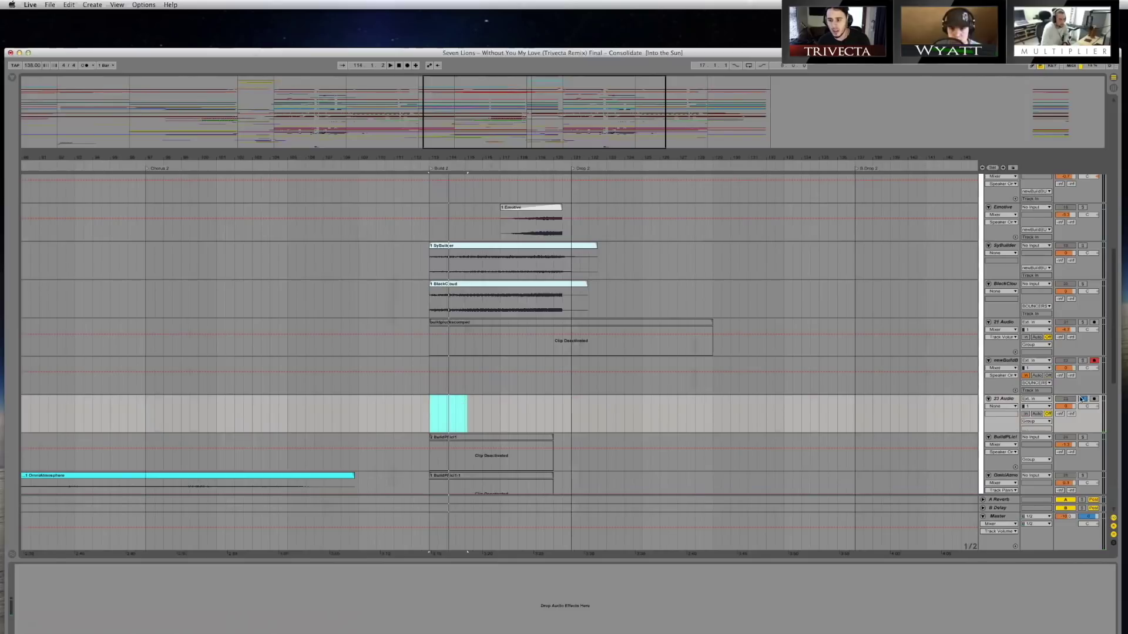
{"action": "left_click", "coordinate": [1082, 400]}
{"action": "left_click_drag", "start_coordinate": [651, 55], "coordinate": [642, 17]}
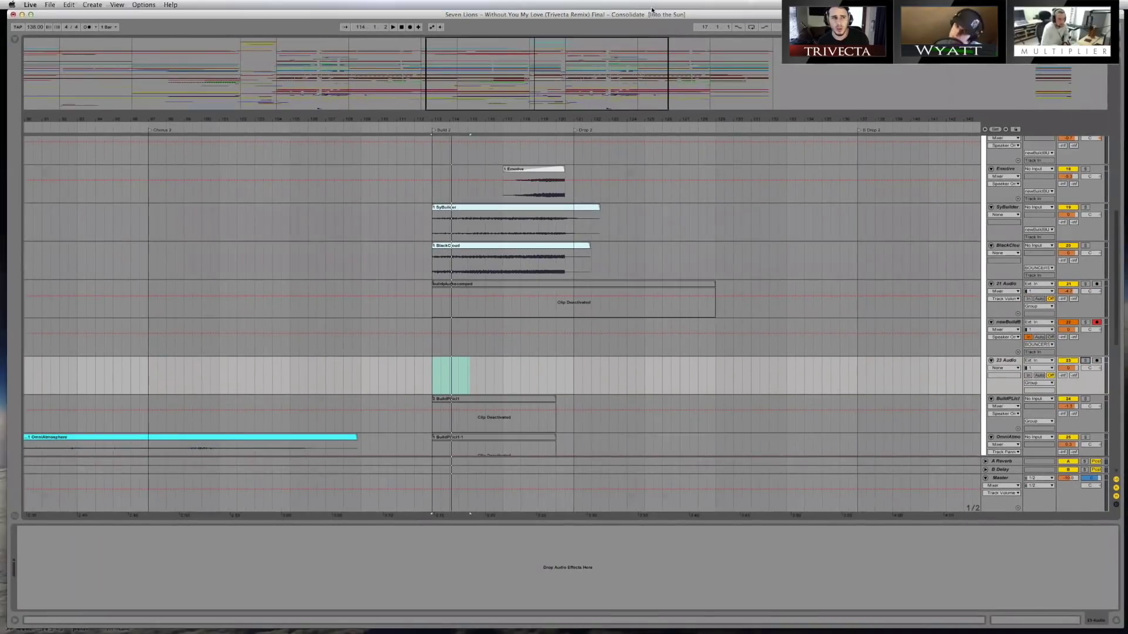
Fold the BOUNCERS group and listen to the B Drop vocal track in solo from the B Drop locator
{"action": "scroll", "coordinate": [1000, 316], "scroll_direction": "up", "scroll_amount": 15}
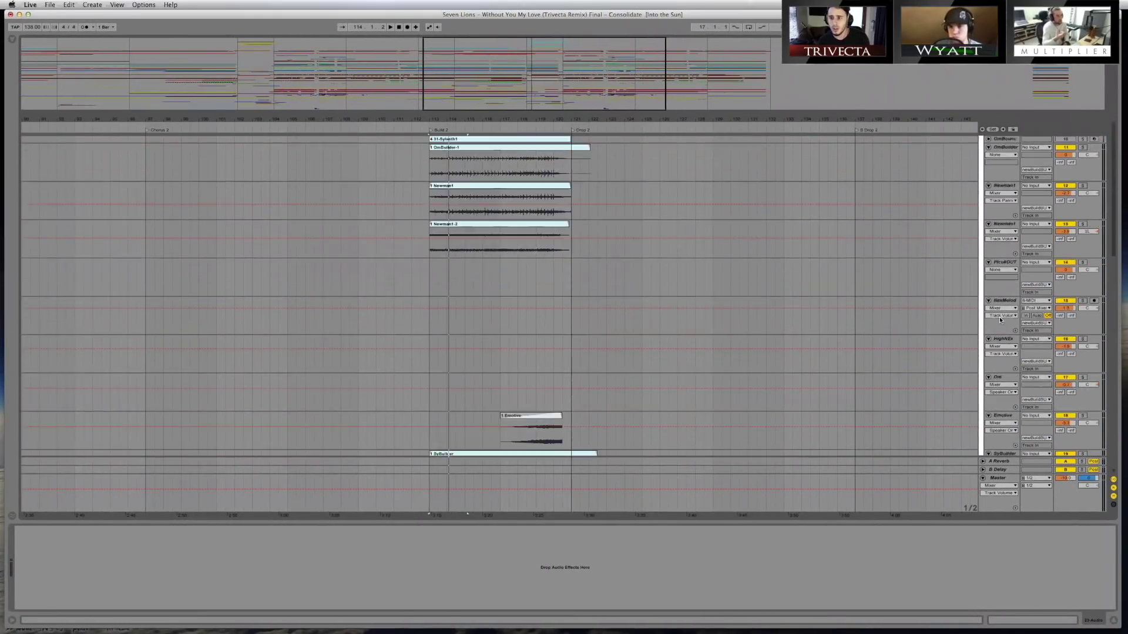
{"action": "left_click", "coordinate": [983, 141]}
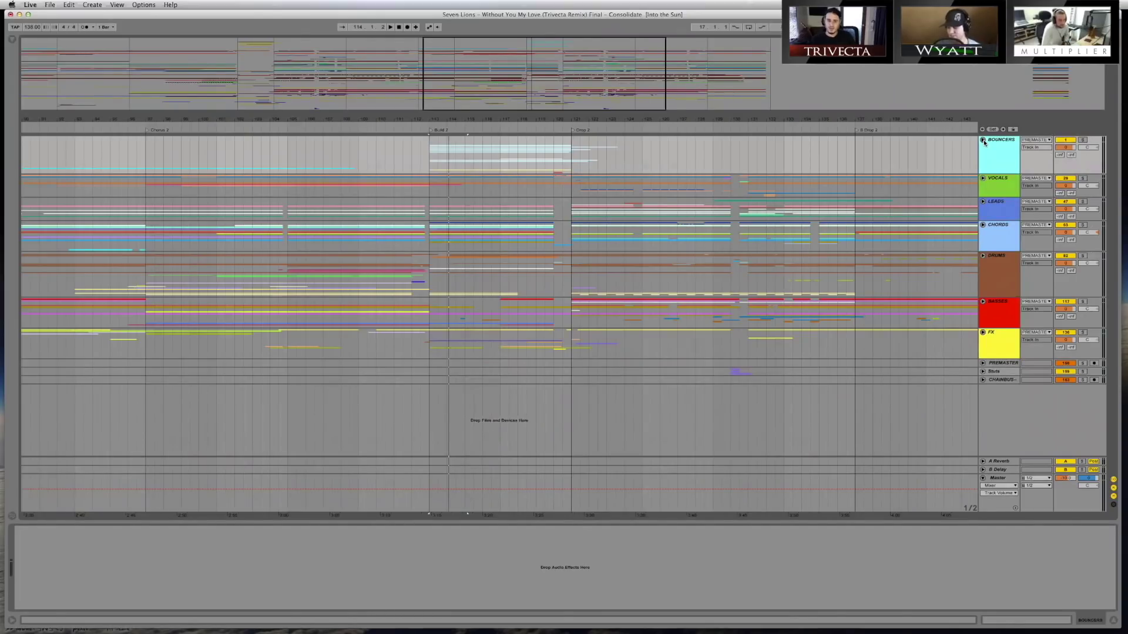
{"action": "scroll", "coordinate": [549, 286], "scroll_direction": "left", "scroll_amount": 10}
{"action": "scroll", "coordinate": [547, 286], "scroll_direction": "left", "scroll_amount": 10}
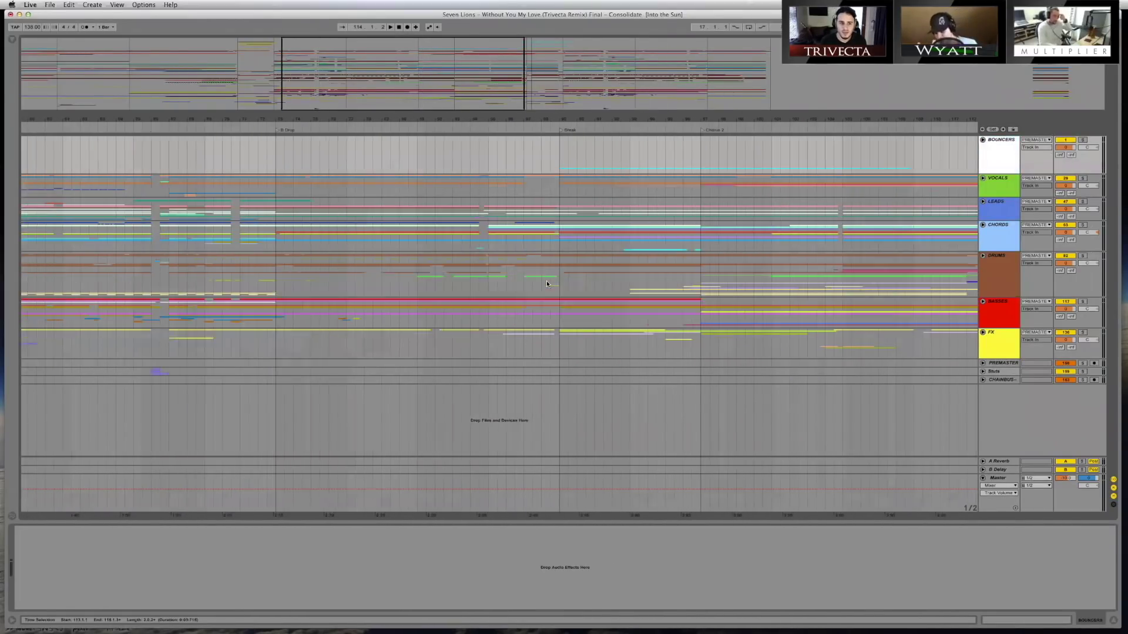
{"action": "left_click", "coordinate": [121, 262]}
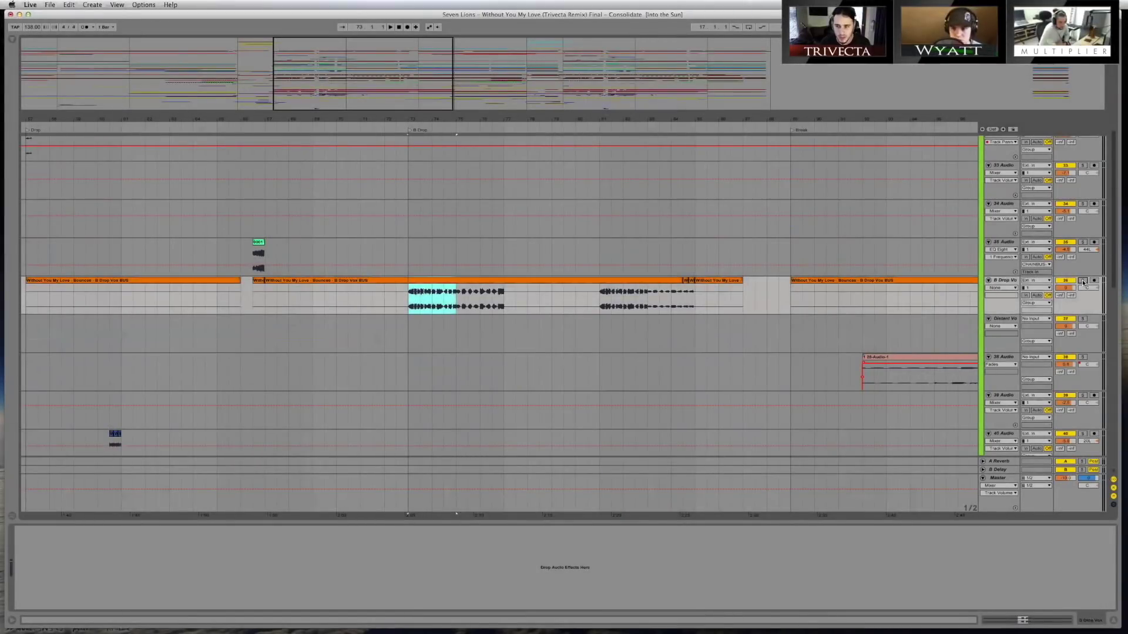
{"action": "left_click", "coordinate": [1082, 280]}
{"action": "key", "text": "space"}
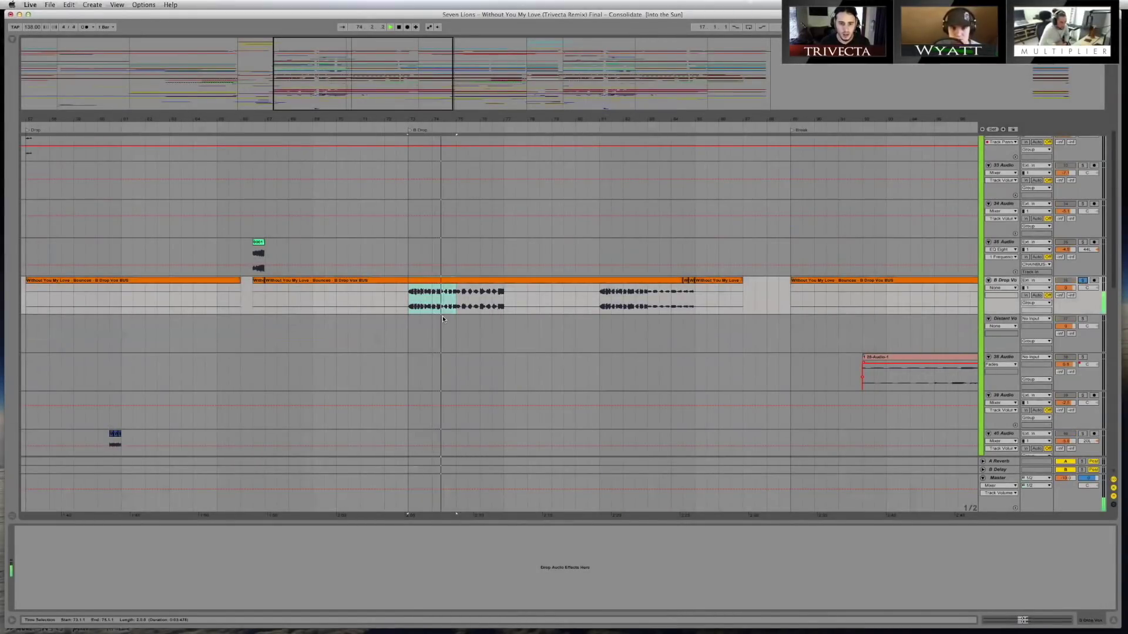
{"action": "scroll", "coordinate": [421, 278], "scroll_direction": "up", "scroll_amount": 4}
{"action": "key", "text": "space"}
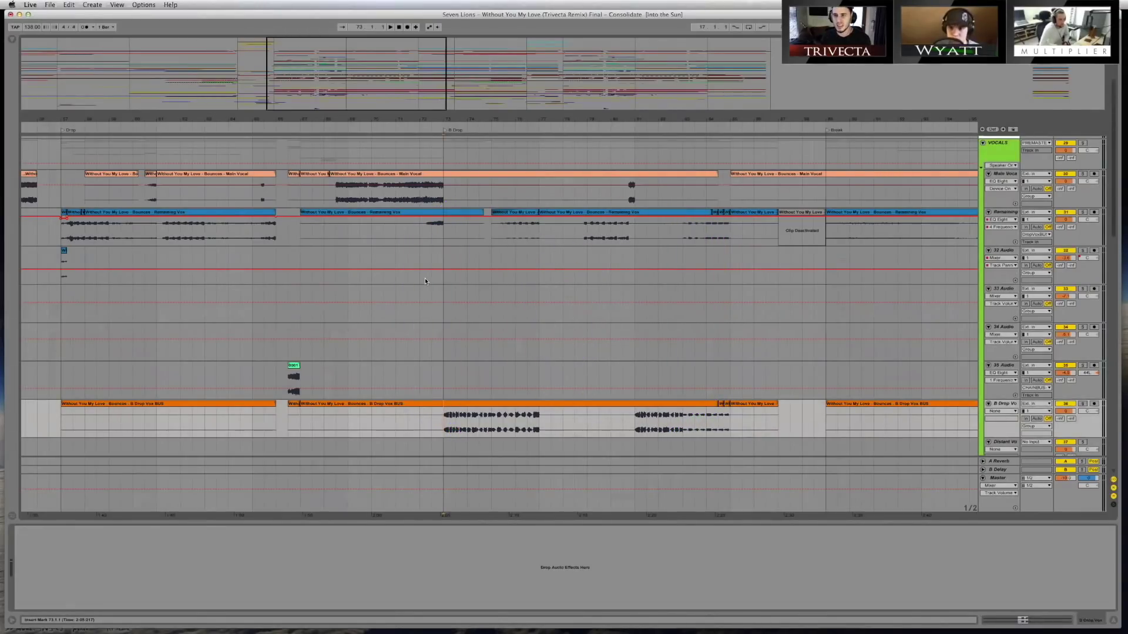
Solo the Main Vocal track and look through its phrases leading up to the B Drop for a usable vocal snippet
{"action": "scroll", "coordinate": [424, 281], "scroll_direction": "left", "scroll_amount": 5}
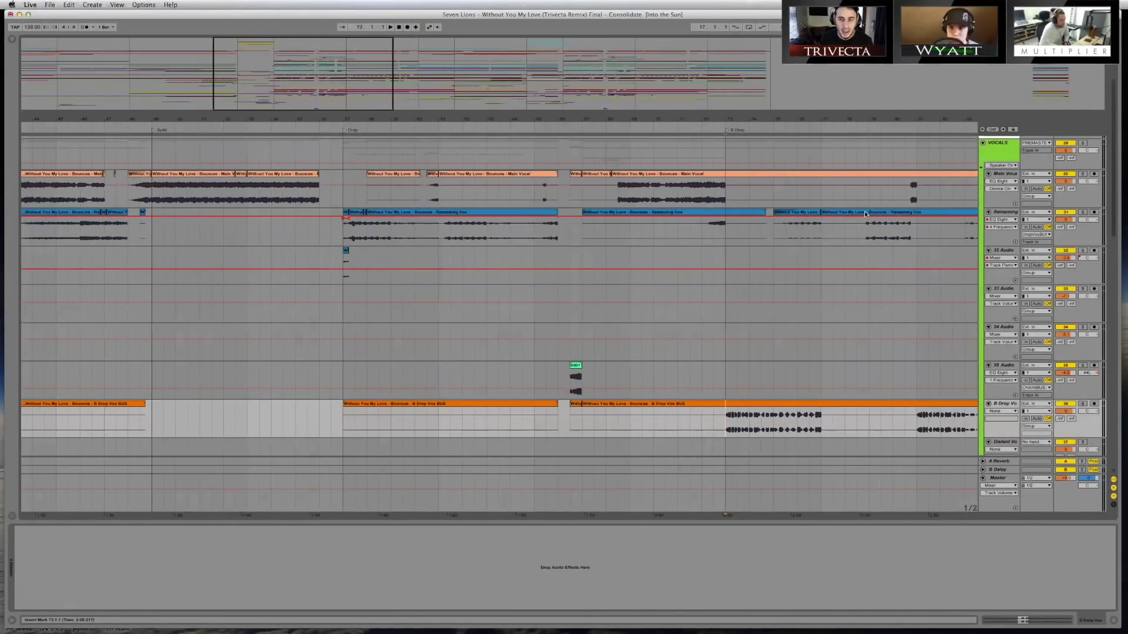
{"action": "left_click", "coordinate": [1083, 174]}
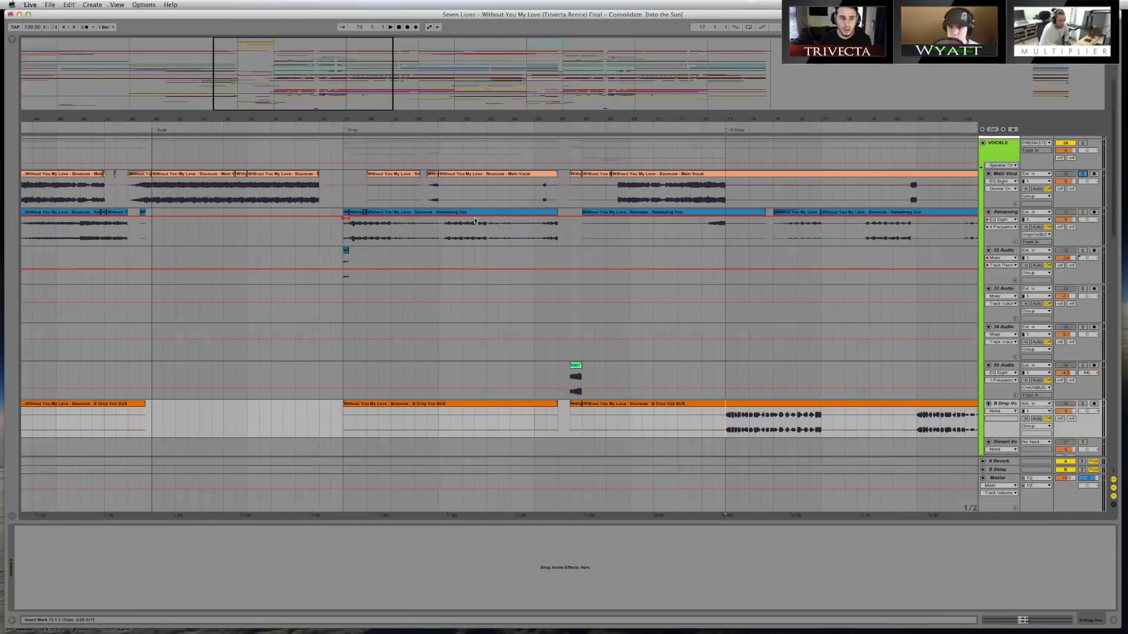
{"action": "left_click", "coordinate": [142, 200]}
{"action": "scroll", "coordinate": [404, 201], "scroll_direction": "left", "scroll_amount": 6}
{"action": "left_click", "coordinate": [404, 200]}
{"action": "left_click_drag", "start_coordinate": [404, 200], "coordinate": [414, 201]}
{"action": "scroll", "coordinate": [835, 218], "scroll_direction": "right", "scroll_amount": 2}
Add an audio track below Main Vocal and paste a short main vocal snippet onto it at the B Drop locator
{"action": "left_click", "coordinate": [928, 202]}
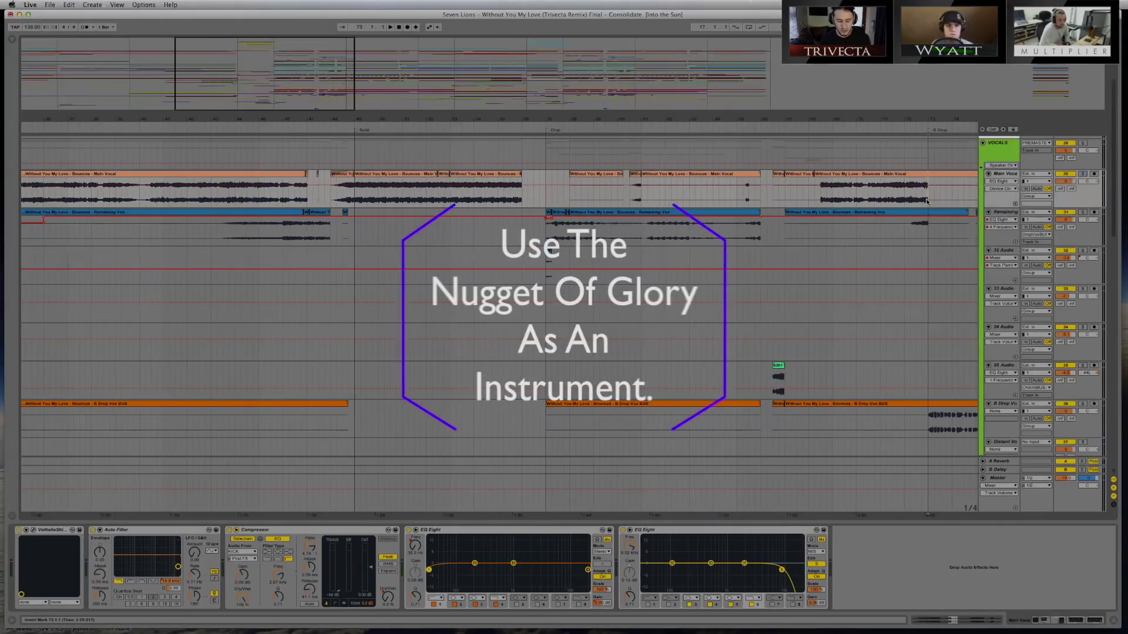
{"action": "key", "text": "super+t"}
{"action": "left_click_drag", "start_coordinate": [927, 120], "coordinate": [764, 241]}
{"action": "key", "text": "super+v"}
Audition the pasted vocal snippet in solo, trim it to about one beat and consolidate it into its own clip
{"action": "left_click", "coordinate": [1083, 220]}
{"action": "key", "text": "space"}
{"action": "left_click_drag", "start_coordinate": [791, 232], "coordinate": [780, 232]}
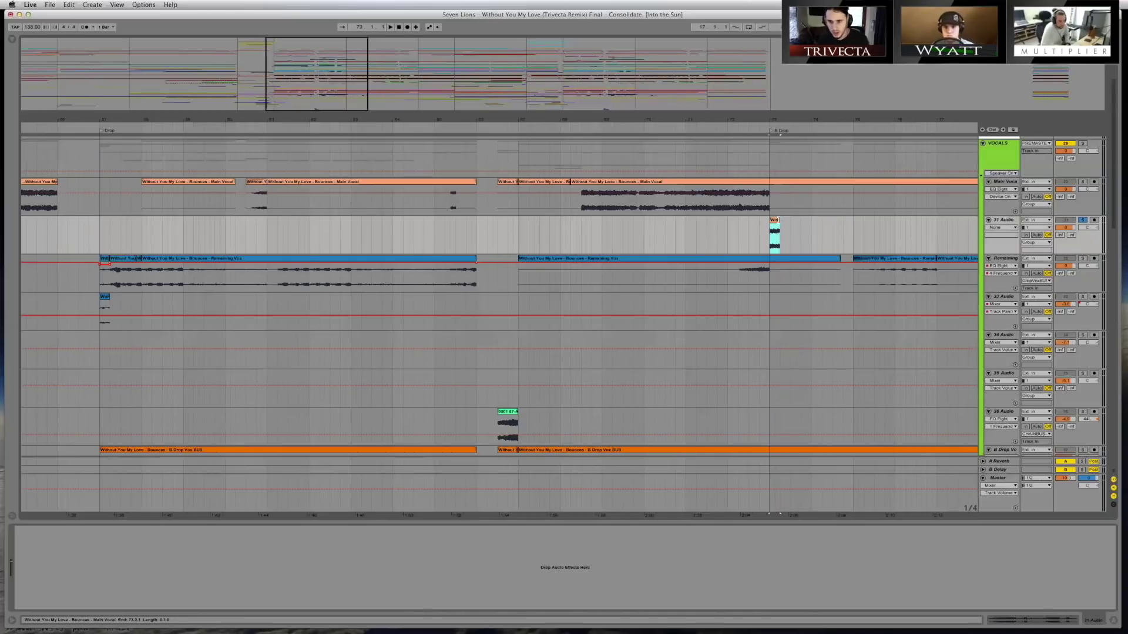
{"action": "key", "text": "super+j"}
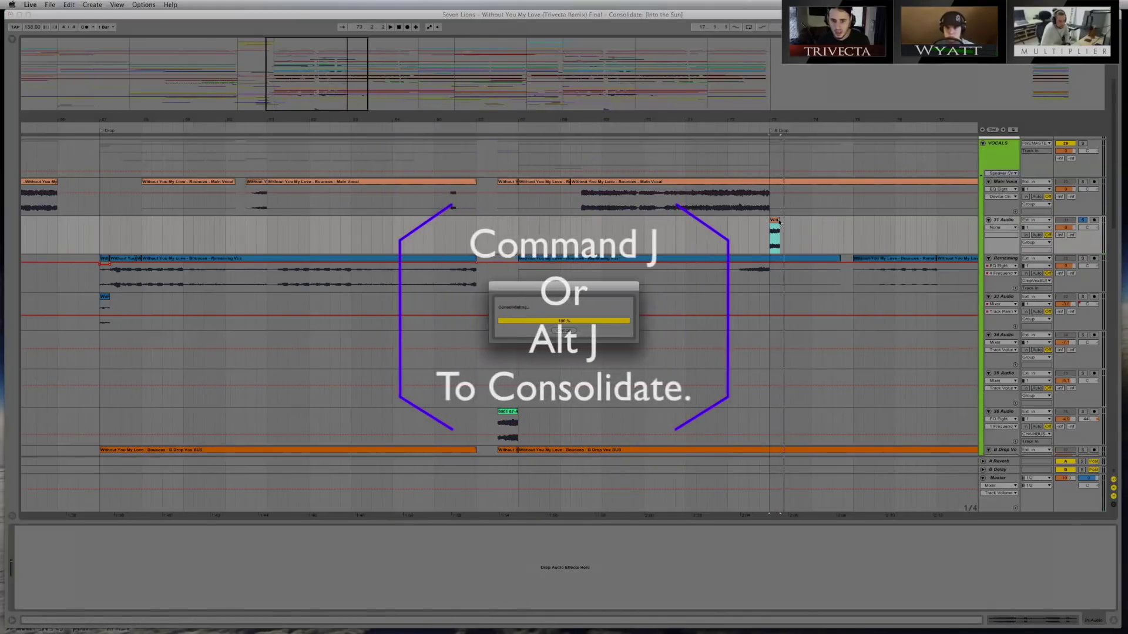
Insert a MIDI track below the consolidated vocal snippet's track and show the browser
{"action": "left_click", "coordinate": [774, 223]}
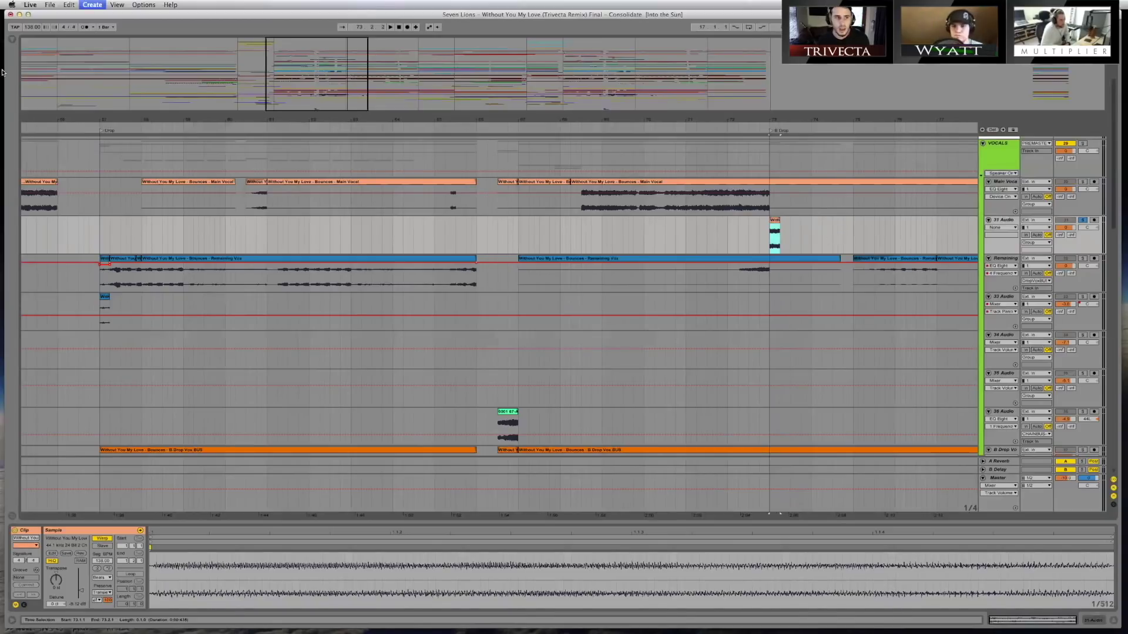
{"action": "key", "text": "super+shift+t"}
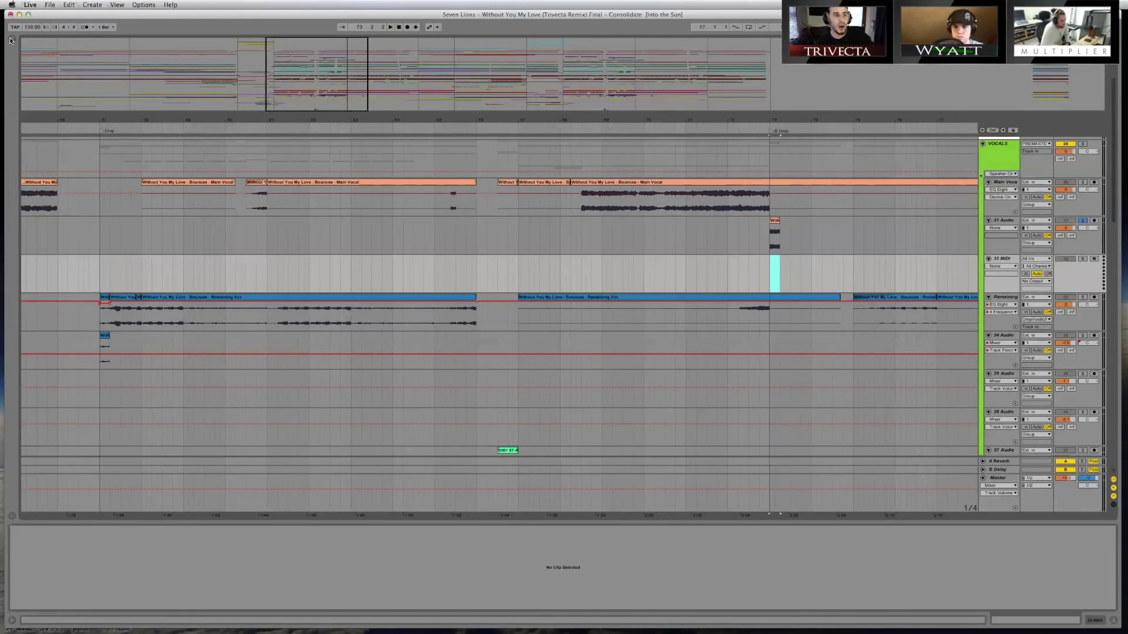
{"action": "left_click", "coordinate": [11, 40]}
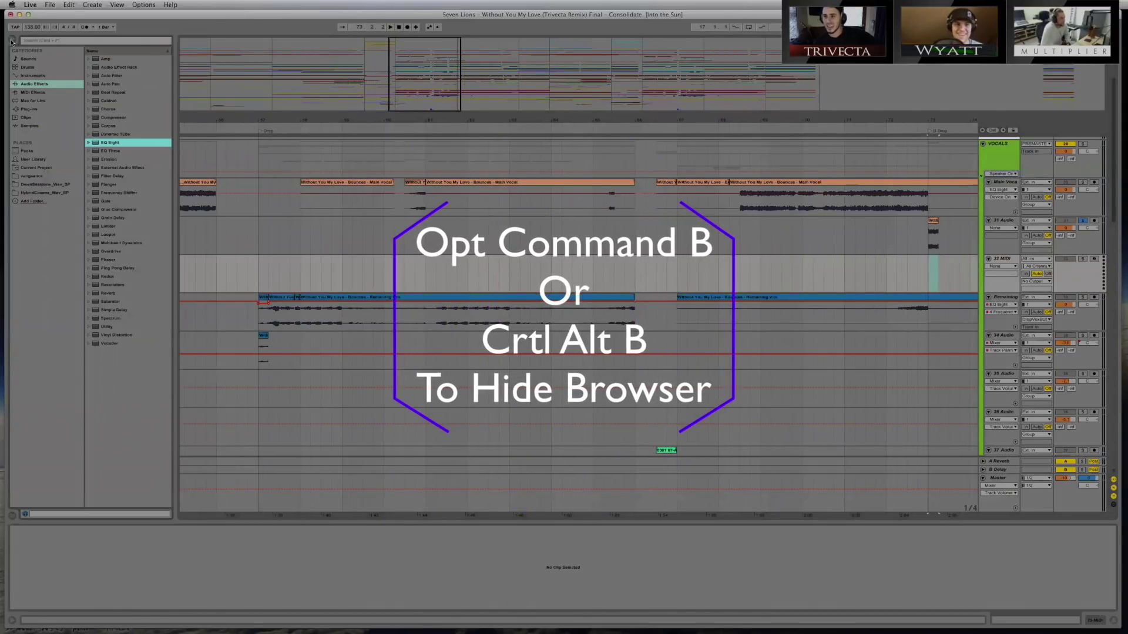
Load a Sampler on the new MIDI track with the consolidated vocal snippet as its sample, and unsolo the snippet's audio track
{"action": "left_click", "coordinate": [41, 75]}
{"action": "double_click", "coordinate": [116, 127]}
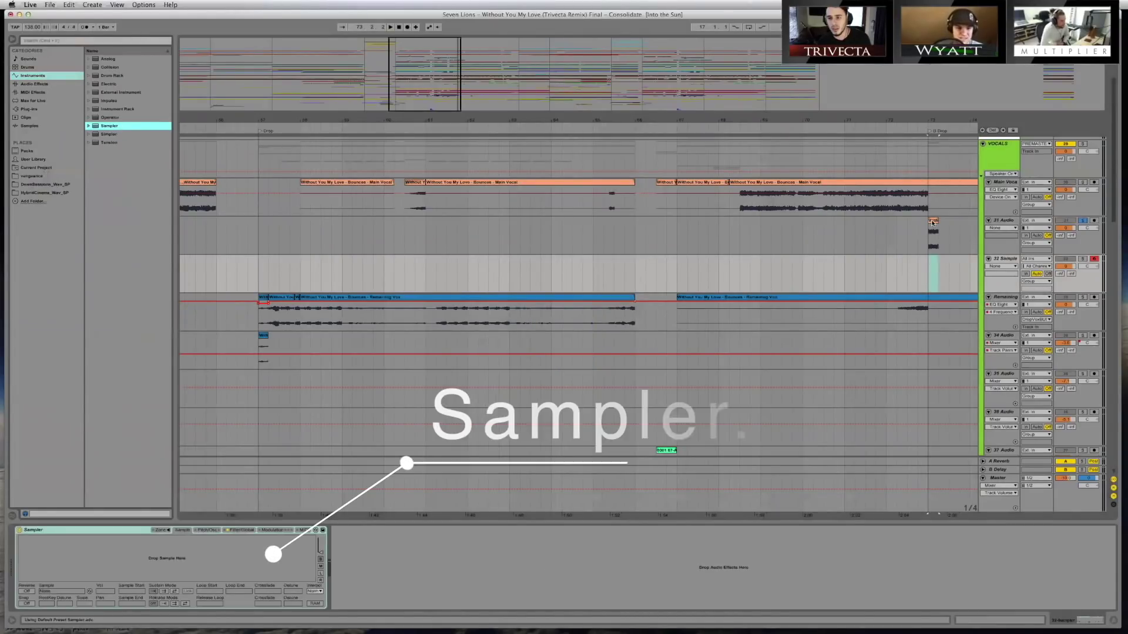
{"action": "left_click_drag", "start_coordinate": [212, 569], "coordinate": [211, 569]}
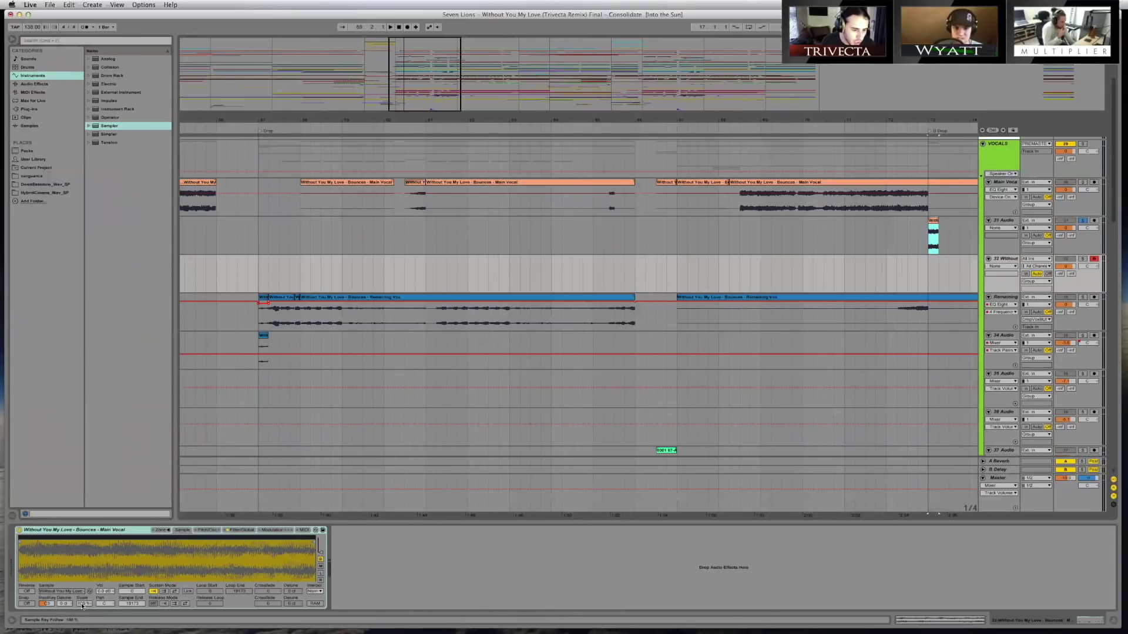
{"action": "left_click", "coordinate": [1083, 221]}
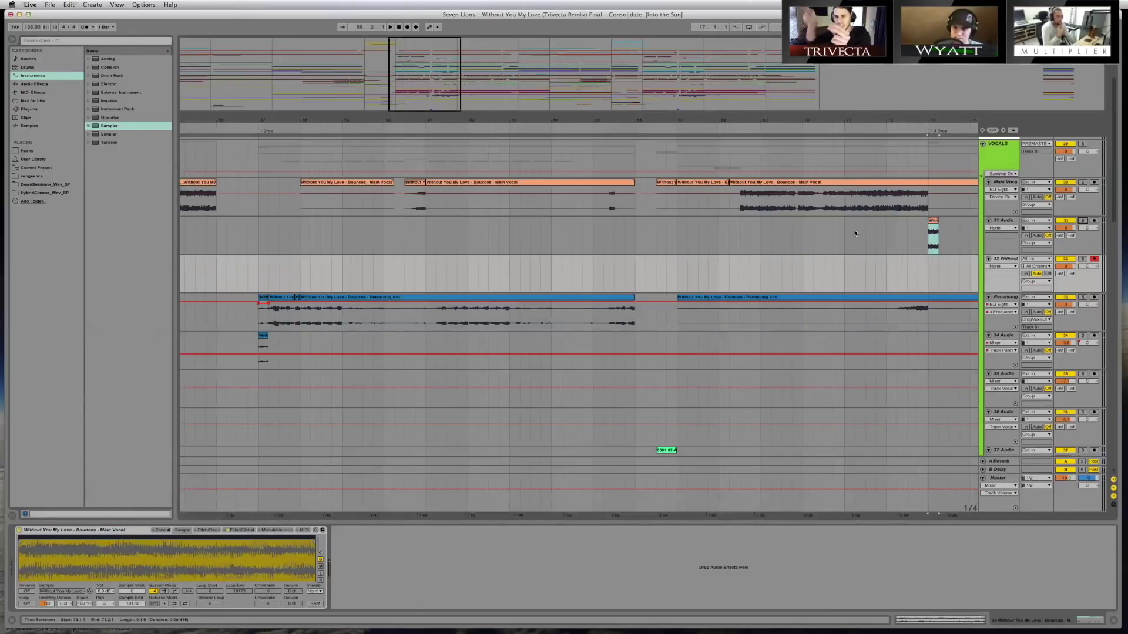
Audition the bounced B Drop vocal track around the B Drop locator and return to the vocal snippet's audio track
{"action": "scroll", "coordinate": [854, 229], "scroll_direction": "right", "scroll_amount": 10}
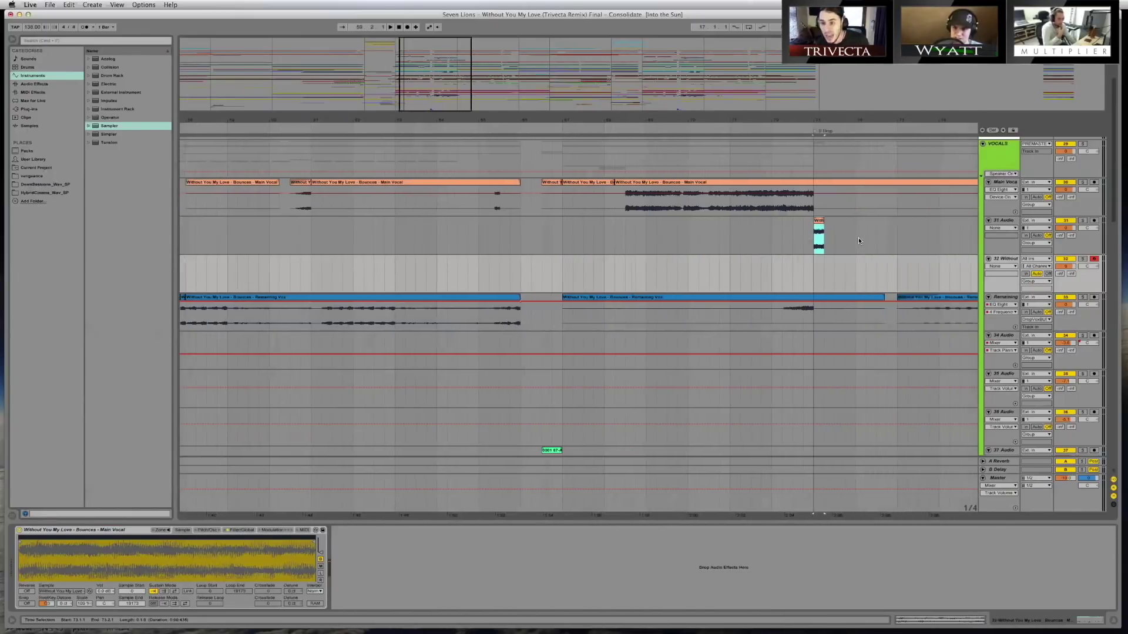
{"action": "key", "text": "space"}
{"action": "scroll", "coordinate": [678, 282], "scroll_direction": "down", "scroll_amount": 10}
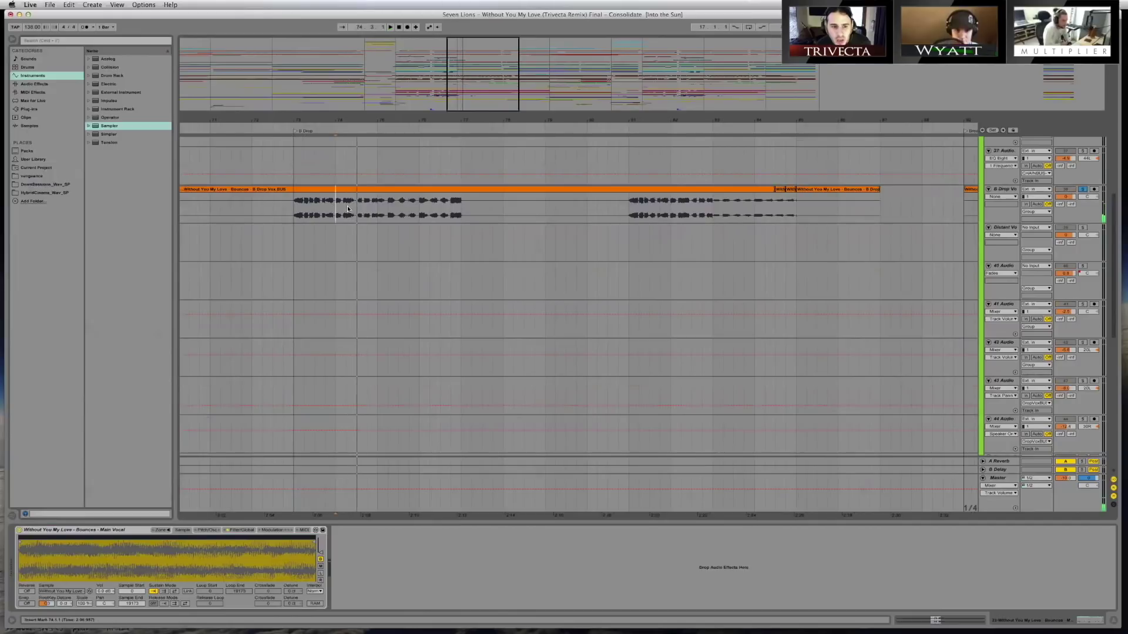
{"action": "left_click", "coordinate": [335, 208]}
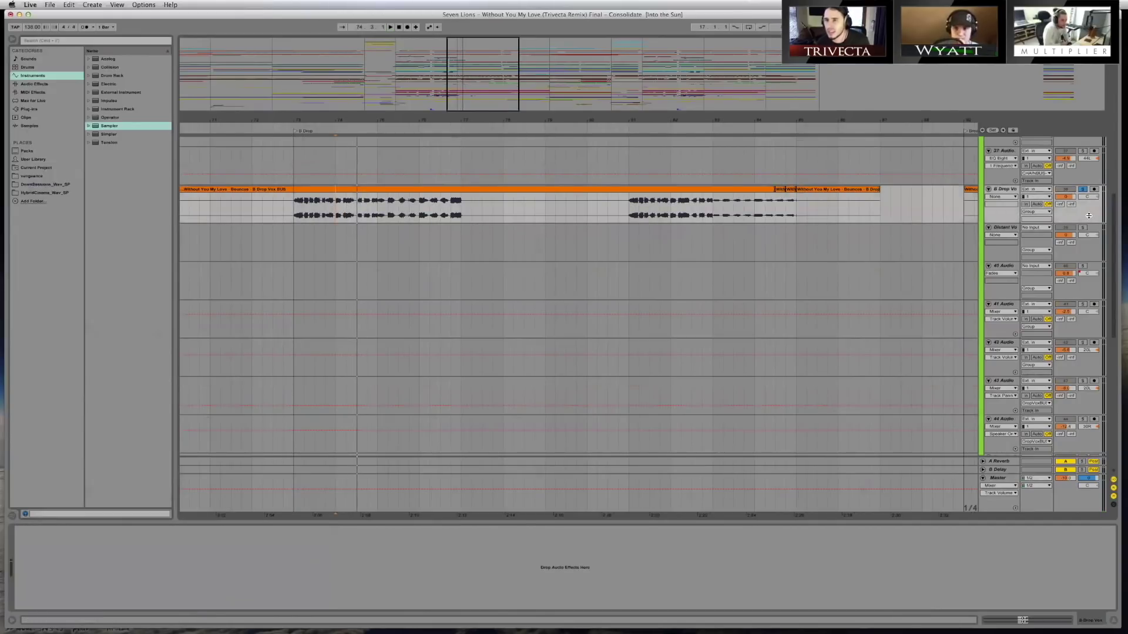
{"action": "scroll", "coordinate": [1089, 216], "scroll_direction": "up", "scroll_amount": 3}
{"action": "scroll", "coordinate": [1082, 253], "scroll_direction": "up", "scroll_amount": 5}
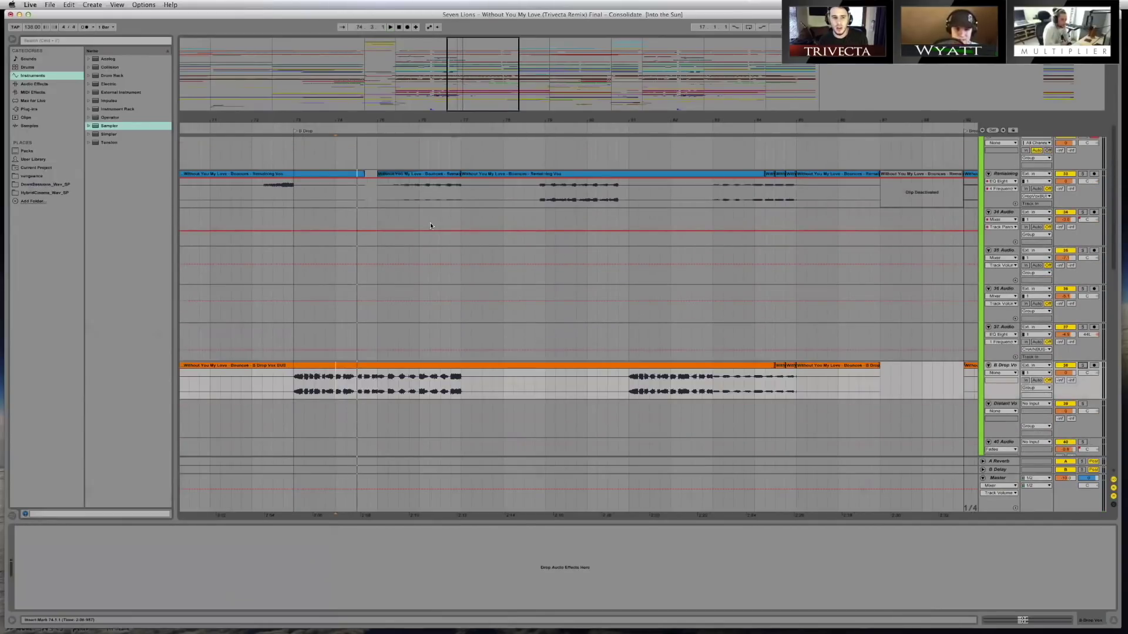
{"action": "scroll", "coordinate": [430, 223], "scroll_direction": "up", "scroll_amount": 4}
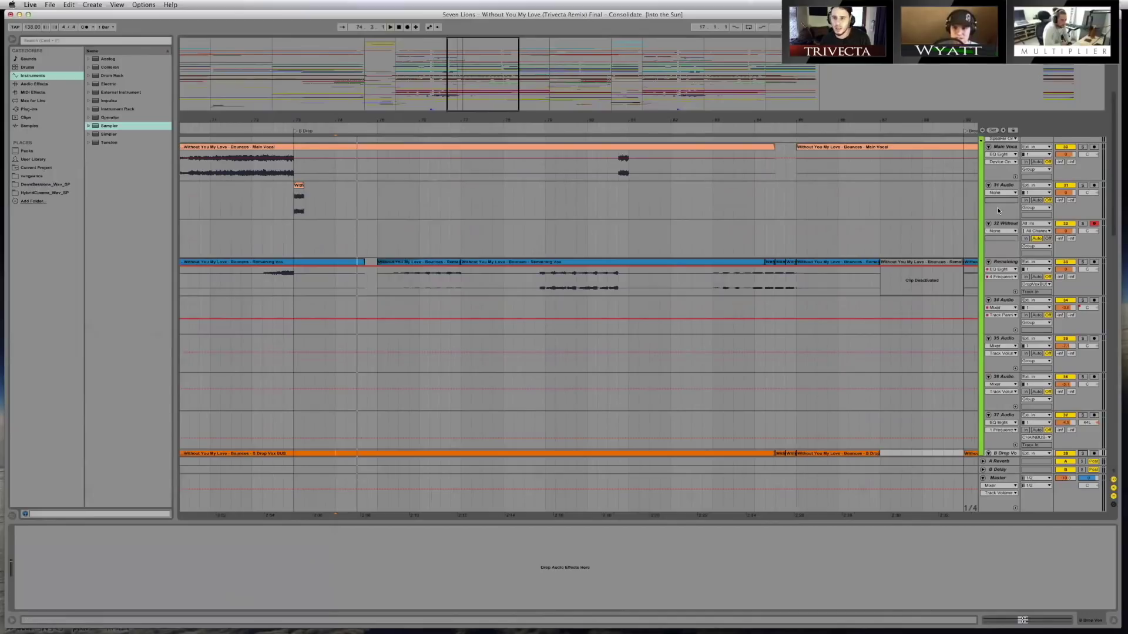
{"action": "left_click", "coordinate": [1005, 185]}
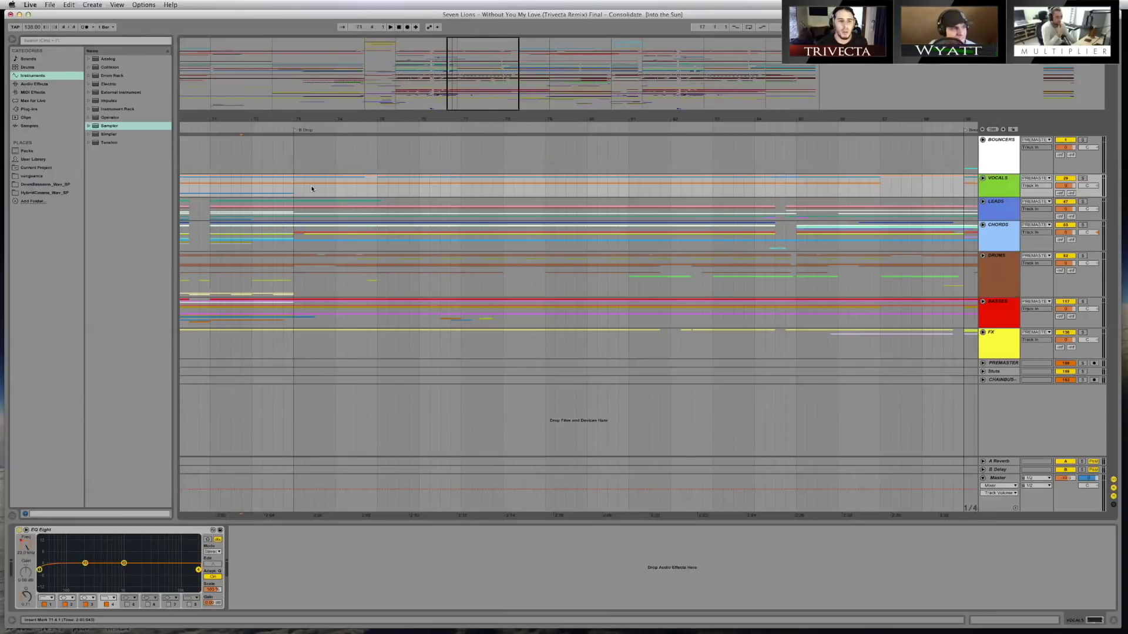
Switch off the VOCALS group, play the B Drop, then solo and unfold the CHORDS group
{"action": "left_click", "coordinate": [1065, 178]}
{"action": "key", "text": "space"}
{"action": "left_click", "coordinate": [1083, 225]}
{"action": "key", "text": "Right"}
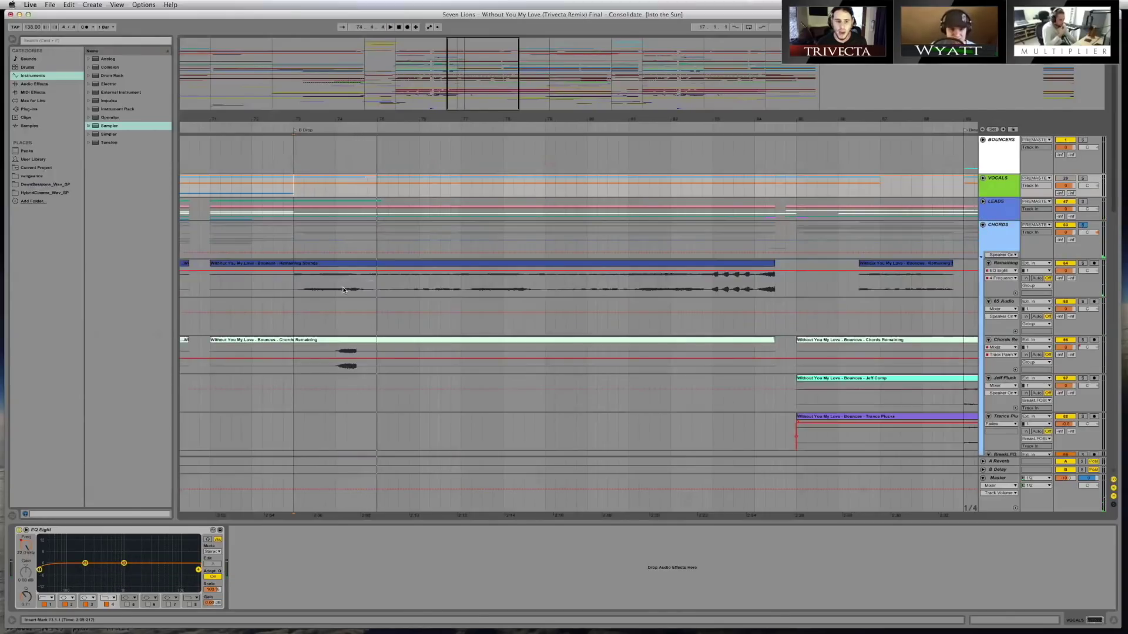
Audition the Bouncers track in the CHORDS group alone from the start of the B Drop, then unsolo it
{"action": "left_click", "coordinate": [297, 290]}
{"action": "scroll", "coordinate": [1083, 302], "scroll_direction": "down", "scroll_amount": 5}
{"action": "left_click", "coordinate": [1083, 302]}
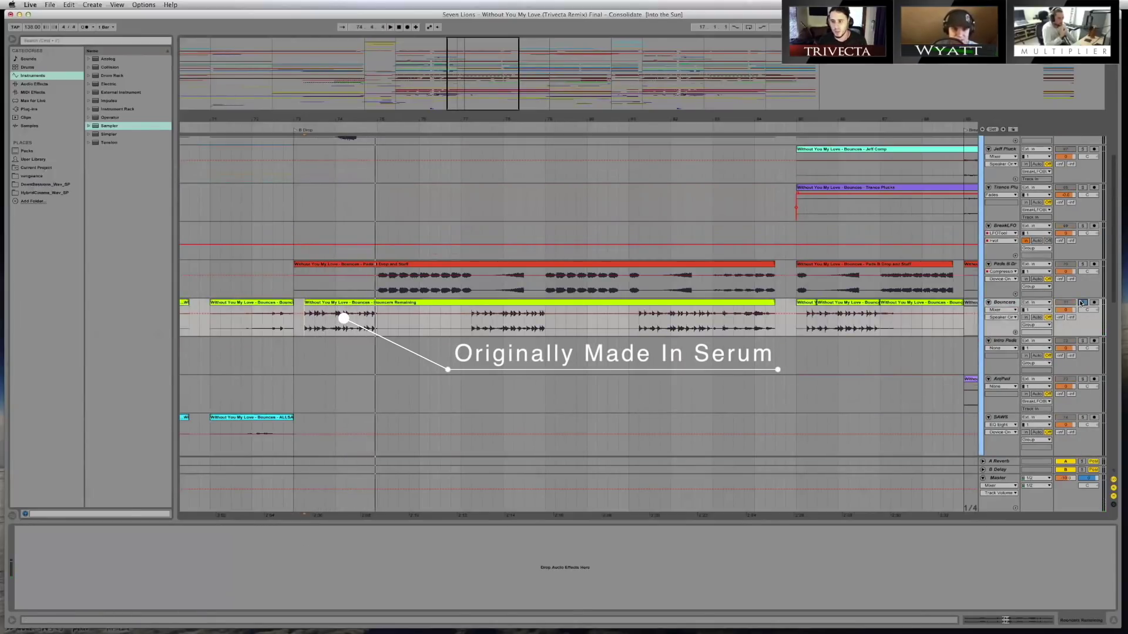
{"action": "left_click", "coordinate": [1083, 303]}
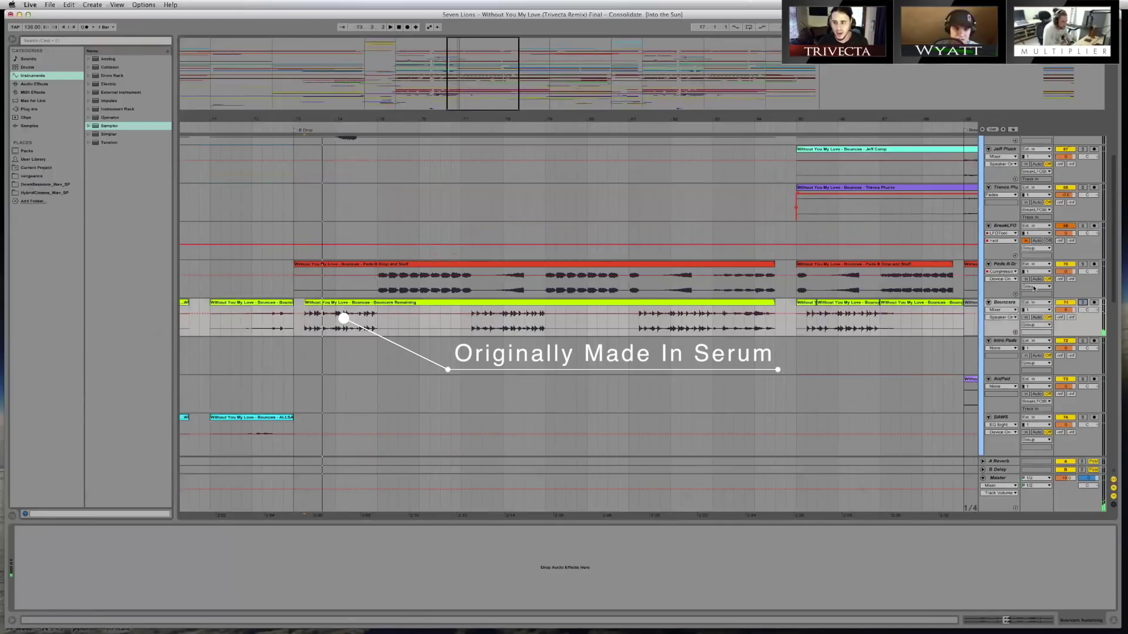
Play the B Drop in the full mix and check the Bouncers track inside the CHORDS group
{"action": "scroll", "coordinate": [1028, 264], "scroll_direction": "up", "scroll_amount": 8}
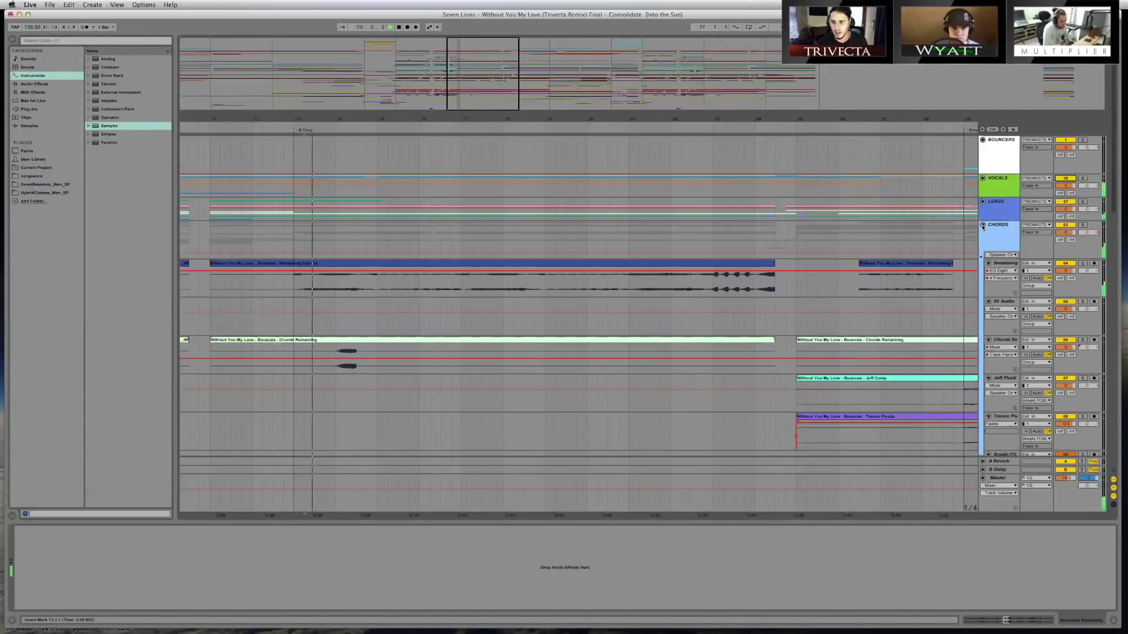
{"action": "left_click", "coordinate": [983, 227]}
{"action": "left_click", "coordinate": [983, 226]}
{"action": "scroll", "coordinate": [1063, 317], "scroll_direction": "down", "scroll_amount": 8}
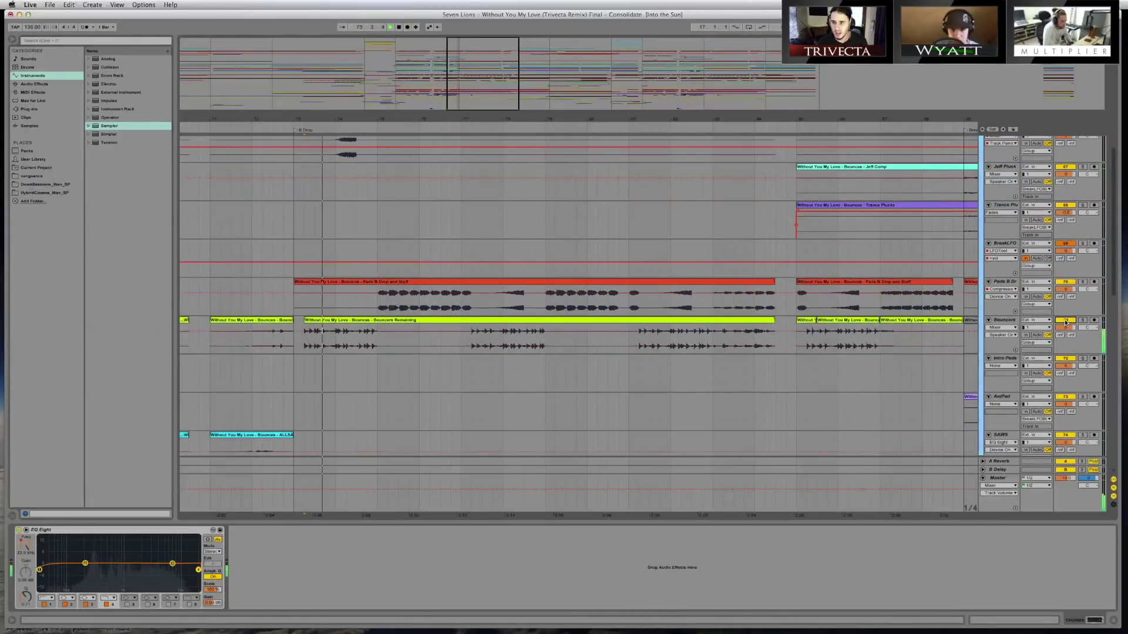
{"action": "key", "text": "space"}
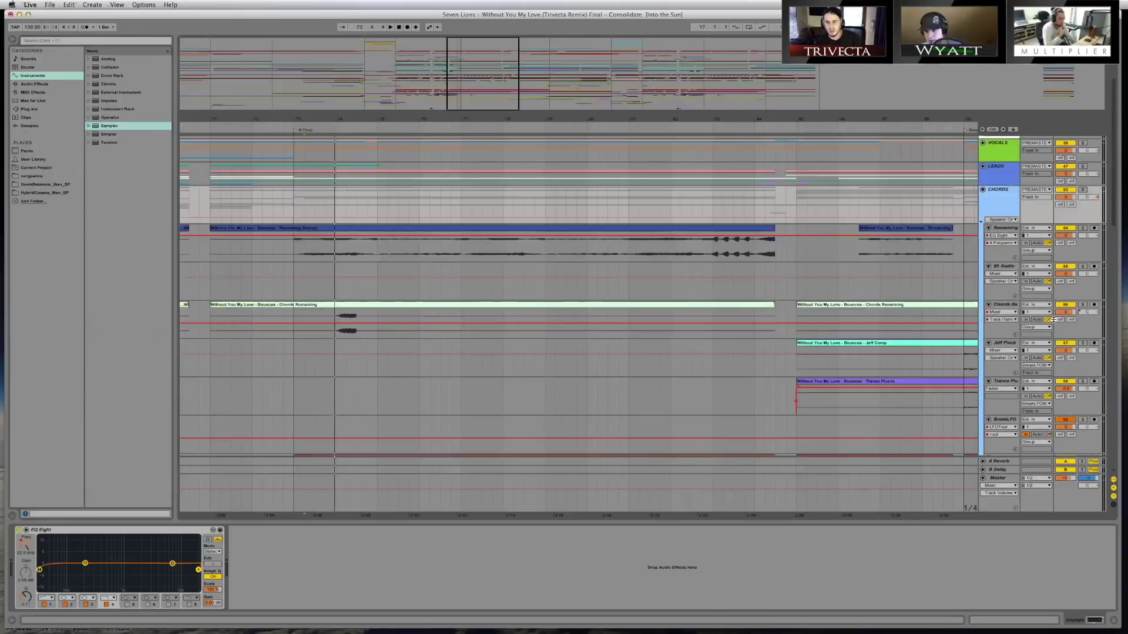
{"action": "scroll", "coordinate": [1084, 204], "scroll_direction": "up", "scroll_amount": 5}
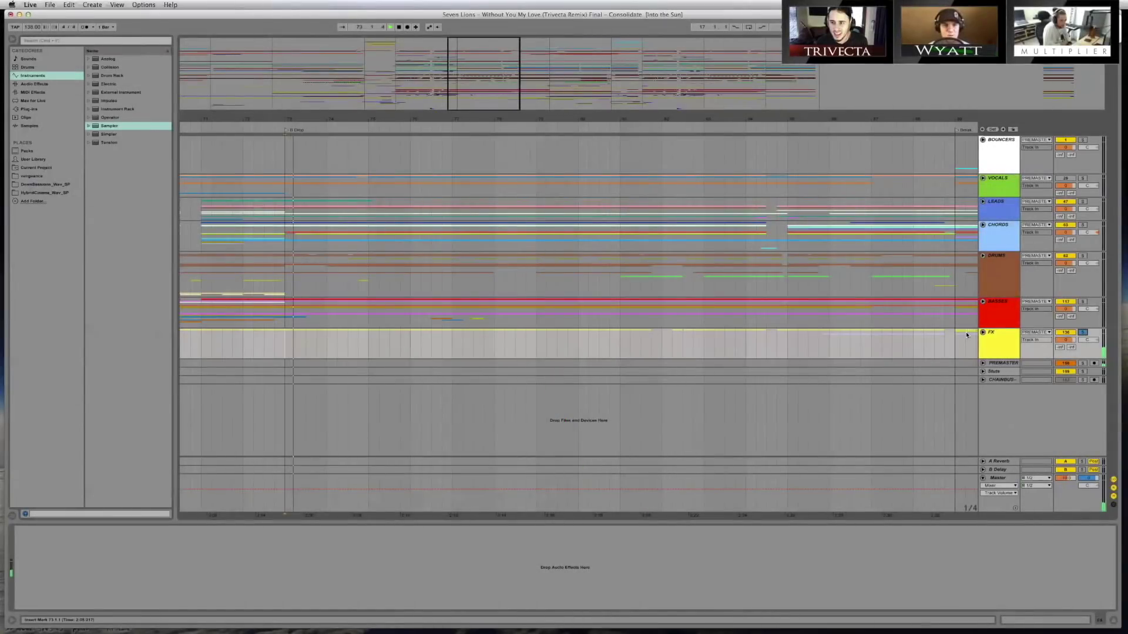
Unfold the FX group and audition its bounced FX track in solo through the transition into the B Drop
{"action": "left_click", "coordinate": [983, 332]}
{"action": "scroll", "coordinate": [588, 293], "scroll_direction": "down", "scroll_amount": 3}
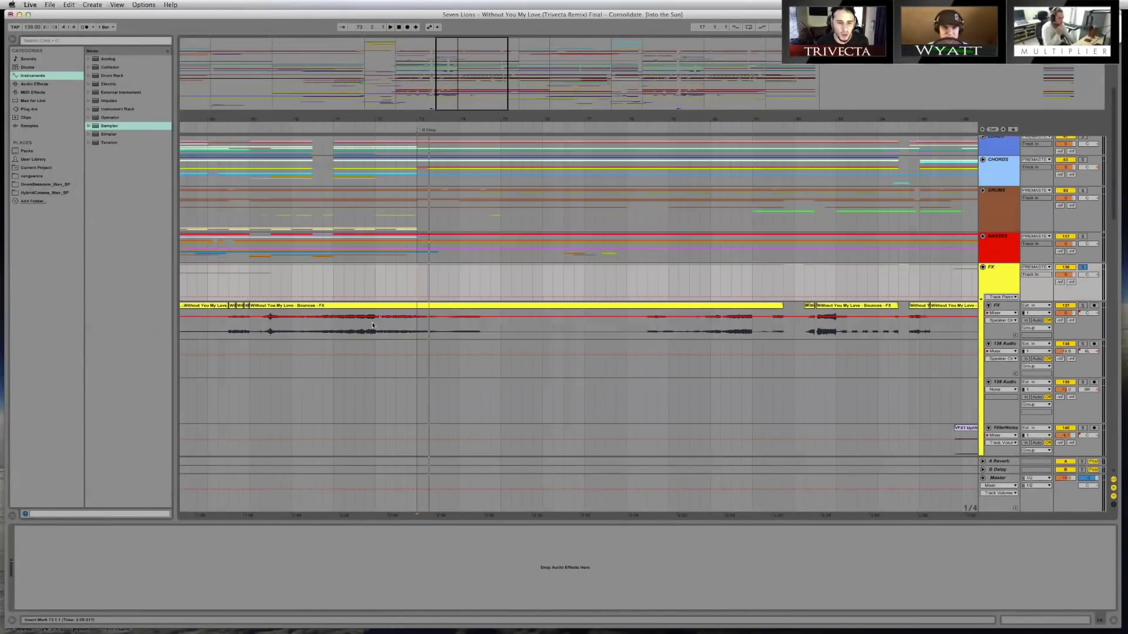
{"action": "left_click", "coordinate": [329, 333]}
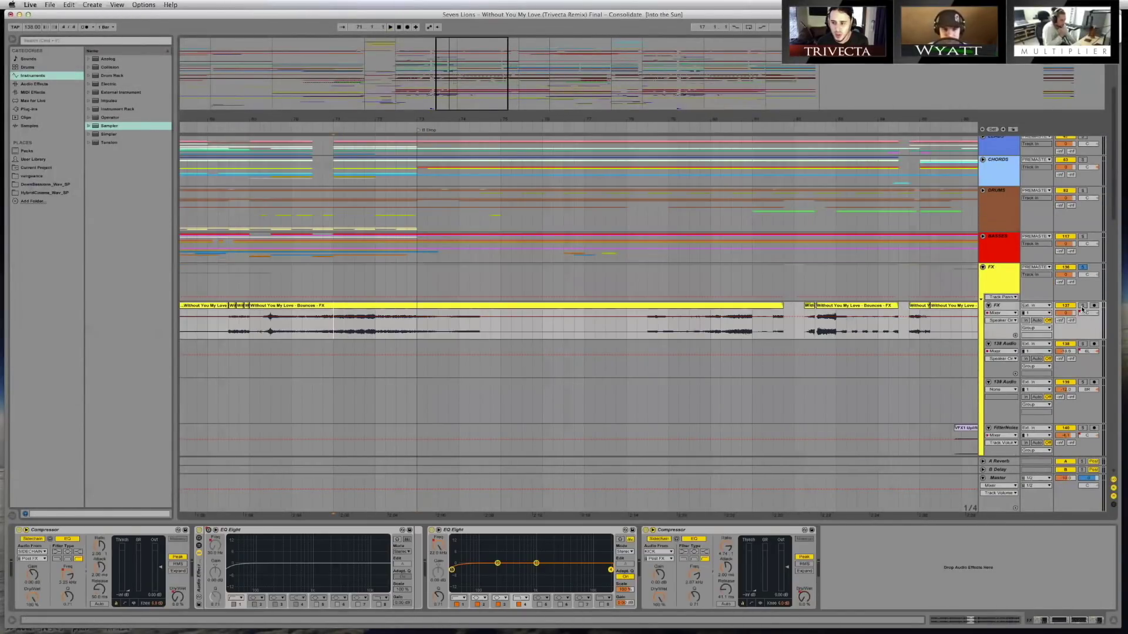
{"action": "left_click", "coordinate": [1081, 307]}
{"action": "key", "text": "space"}
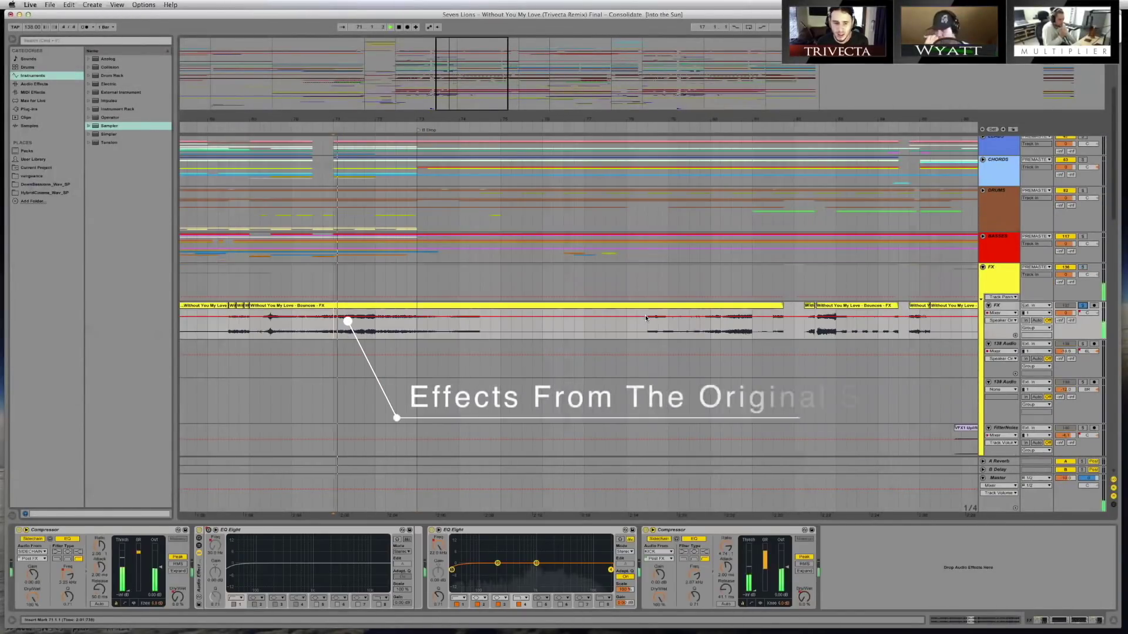
{"action": "key", "text": "space"}
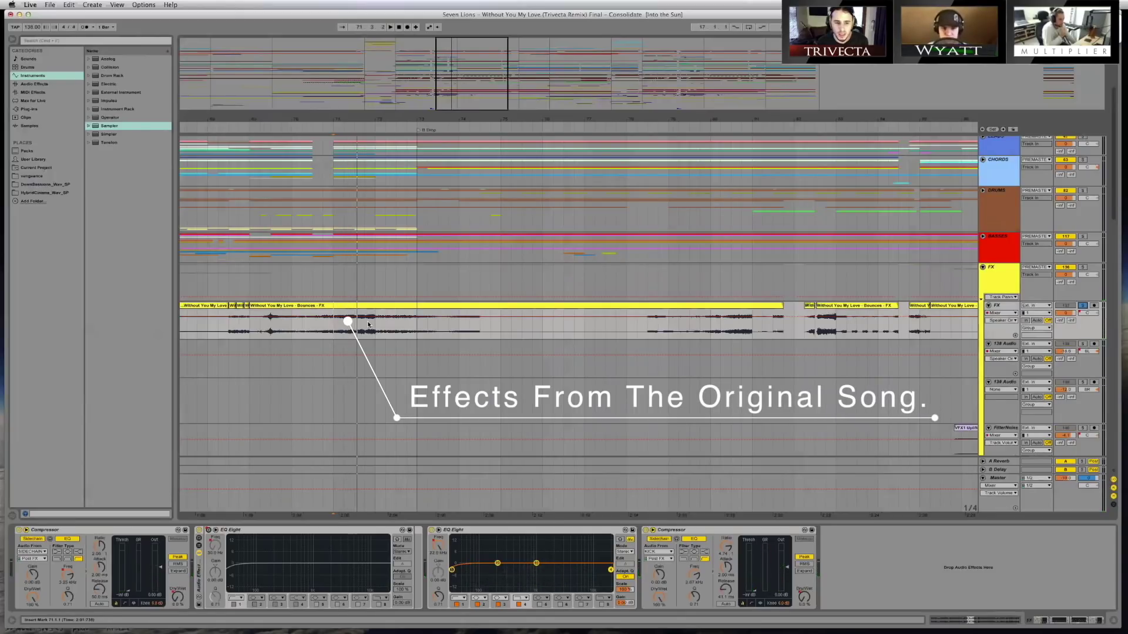
{"action": "key", "text": "space"}
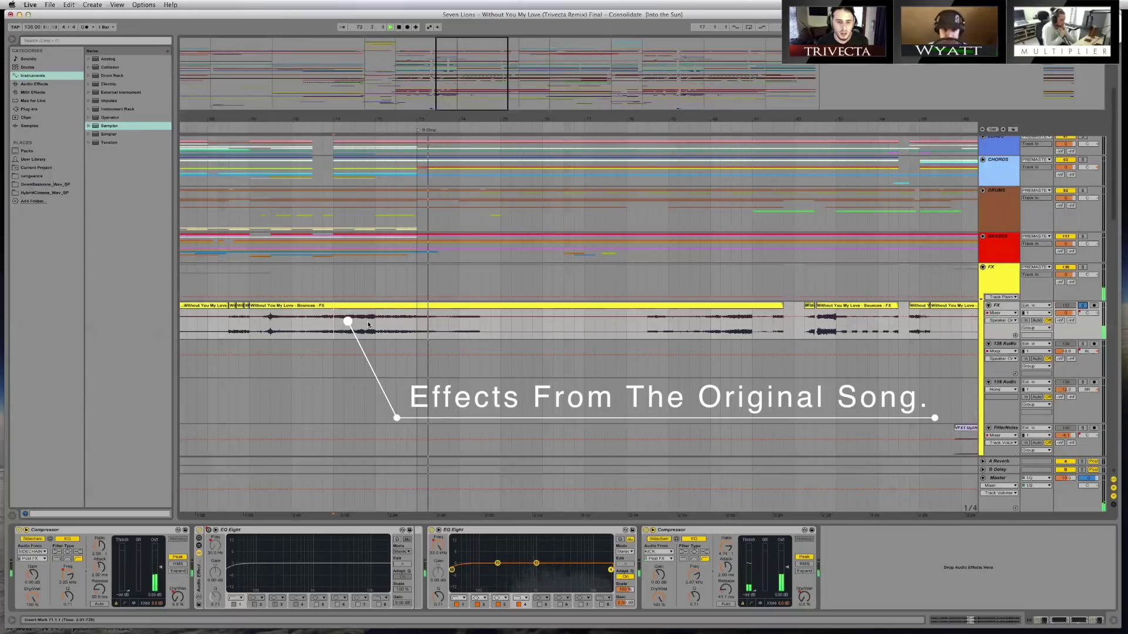
{"action": "left_click", "coordinate": [413, 324]}
{"action": "key", "text": "space"}
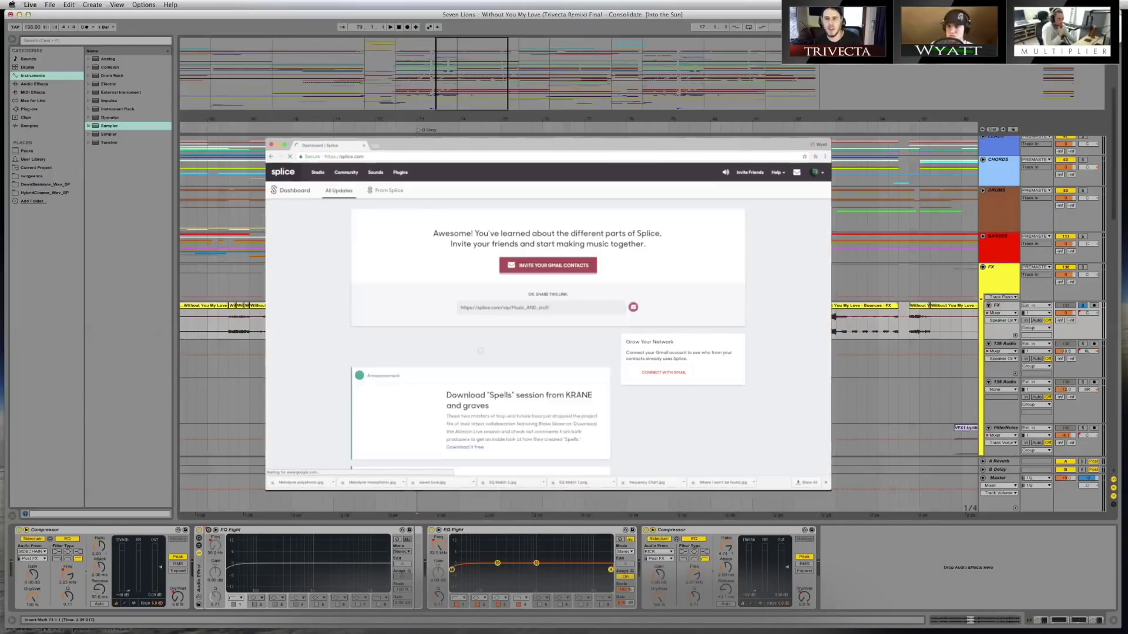
On the Splice website, search the Sounds library for "Psy Trance Effects" and browse the sample results
{"action": "left_click", "coordinate": [375, 173]}
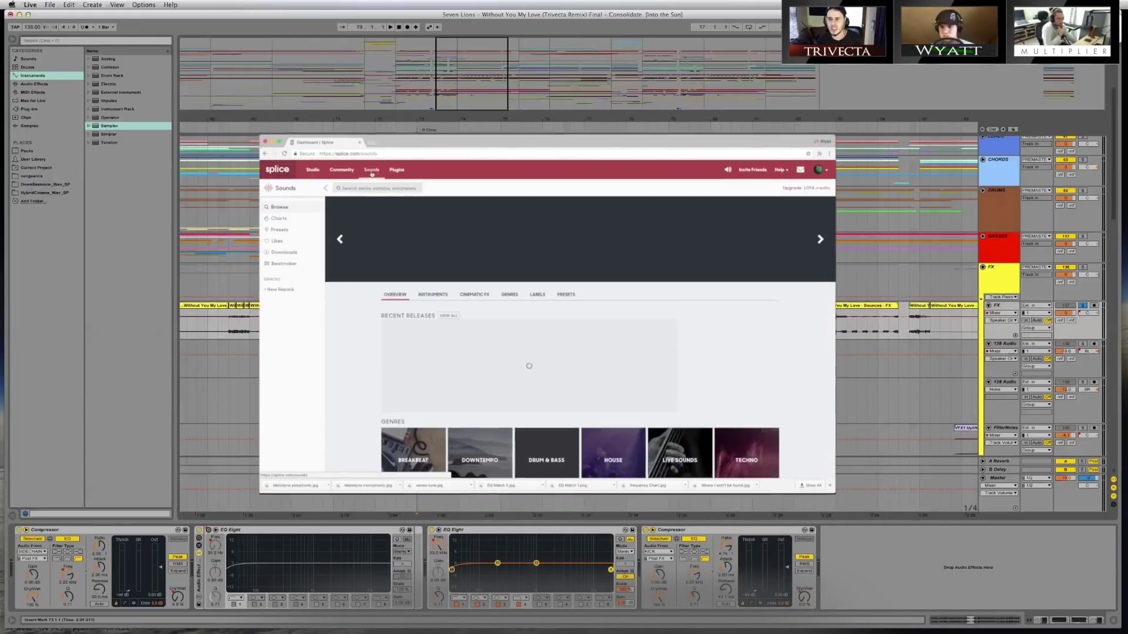
{"action": "left_click", "coordinate": [352, 189]}
{"action": "type", "text": "Psy Trance Effects"}
{"action": "key", "text": "Return"}
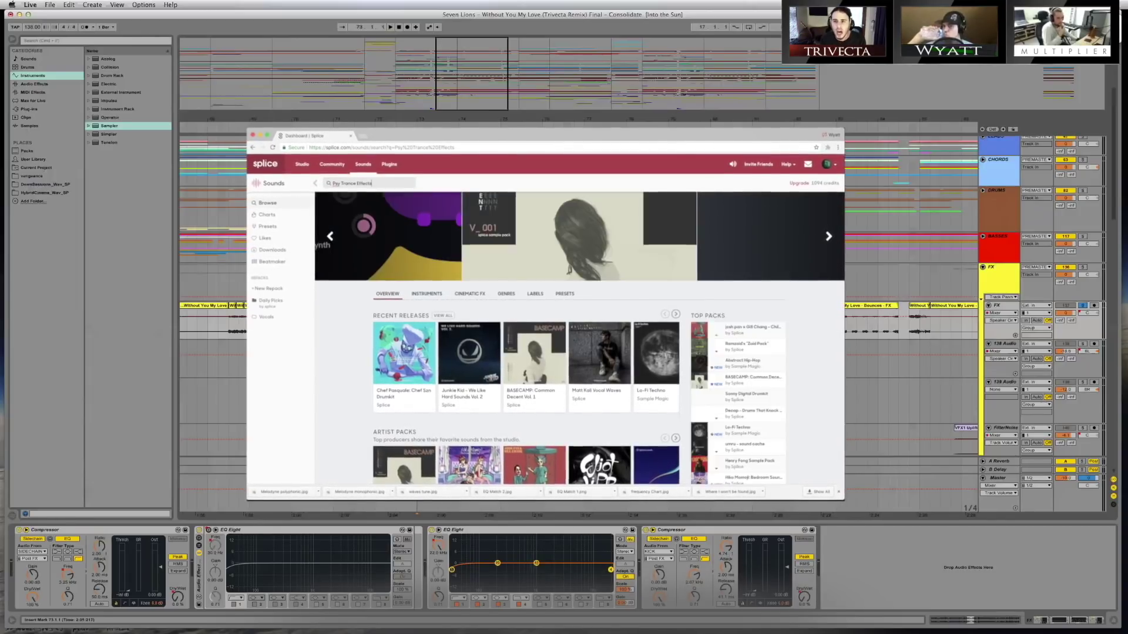
{"action": "scroll", "coordinate": [392, 321], "scroll_direction": "down", "scroll_amount": 3}
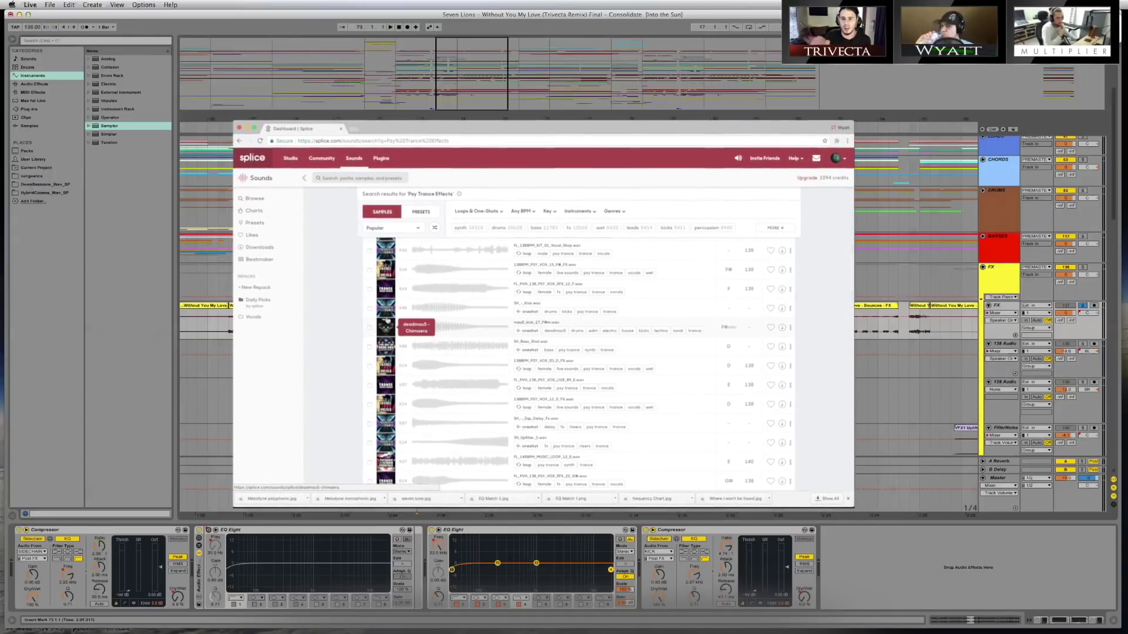
Switch back to Ableton Live, play the FX track from the B Drop, then unsolo it and fold the FX group
{"action": "key", "text": "super+Tab"}
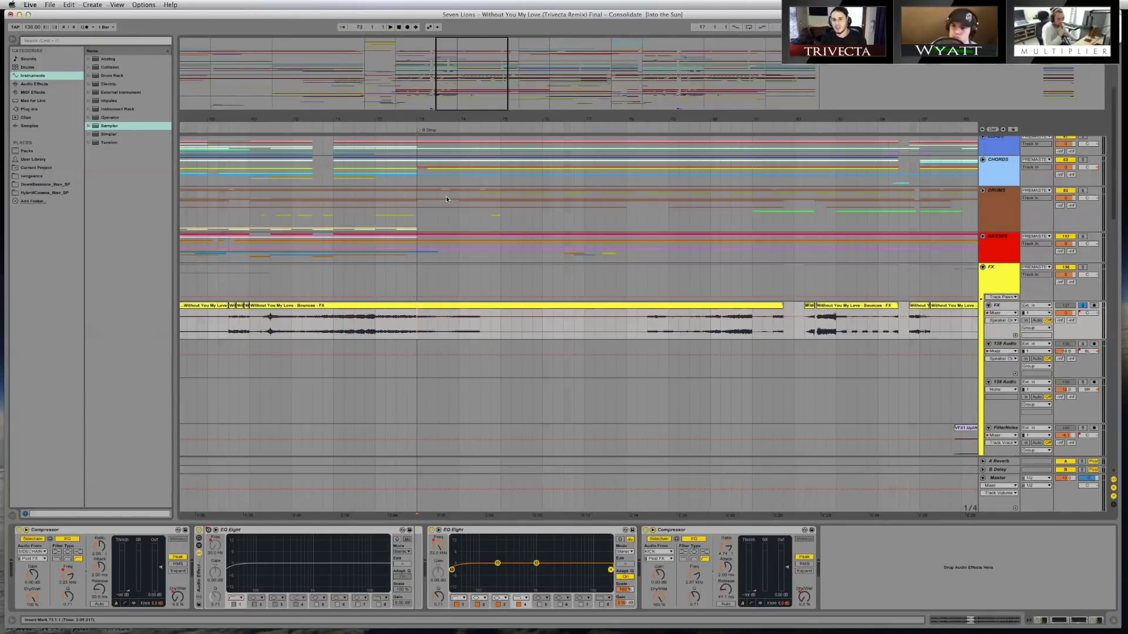
{"action": "key", "text": "space"}
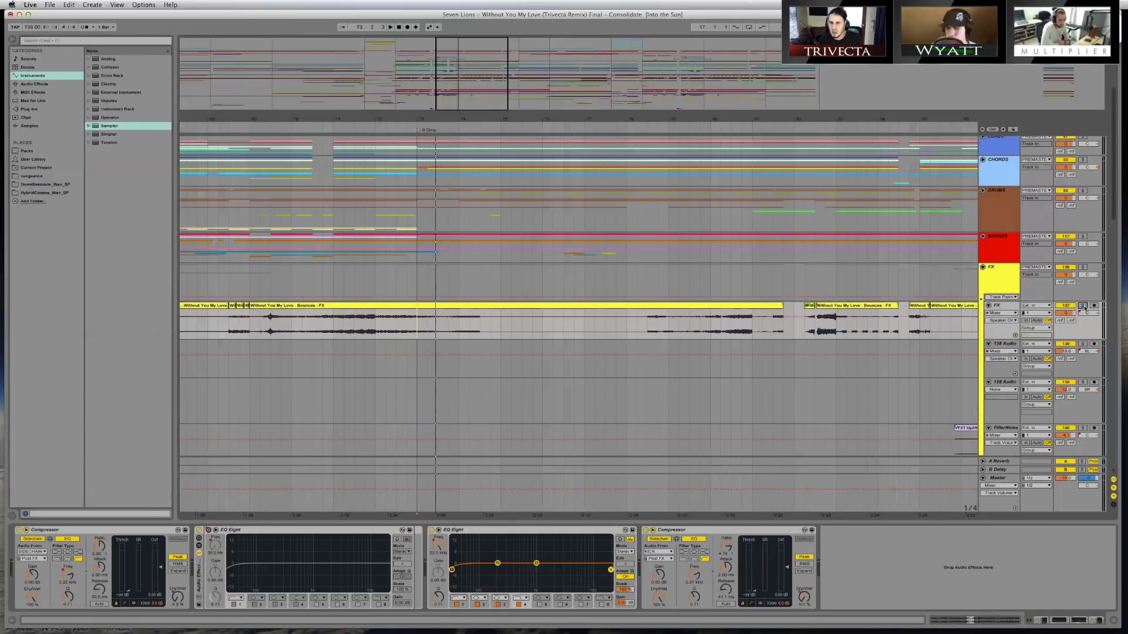
{"action": "left_click", "coordinate": [983, 268]}
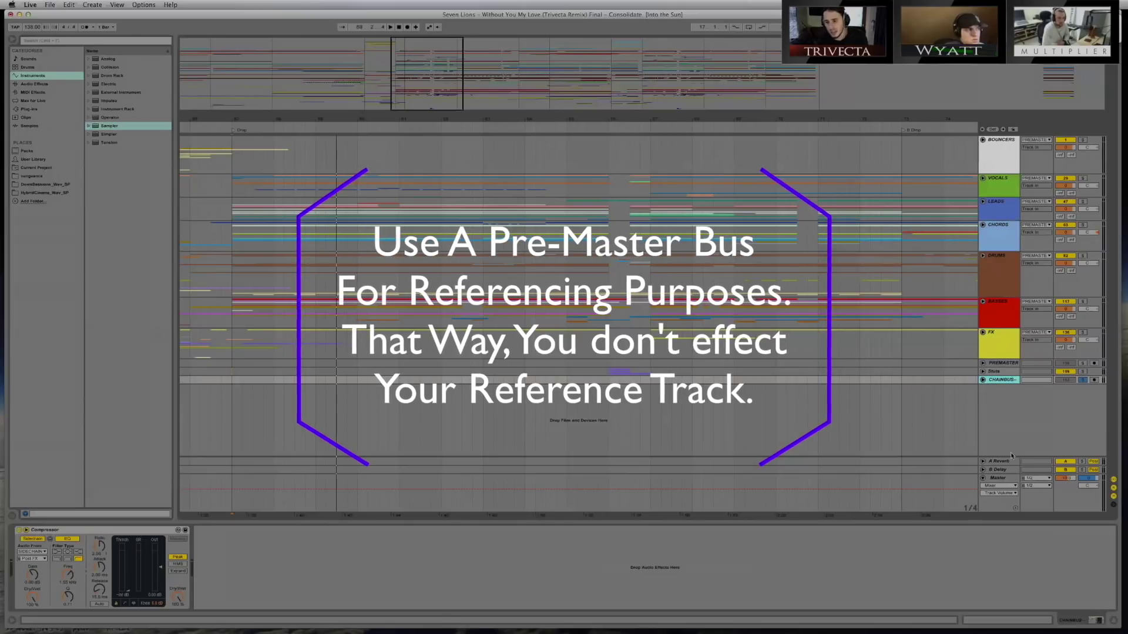
Inspect the Master and PREMASTER device chains and unfold the PREMASTER track to show its Utility gain automation
{"action": "left_click", "coordinate": [998, 478]}
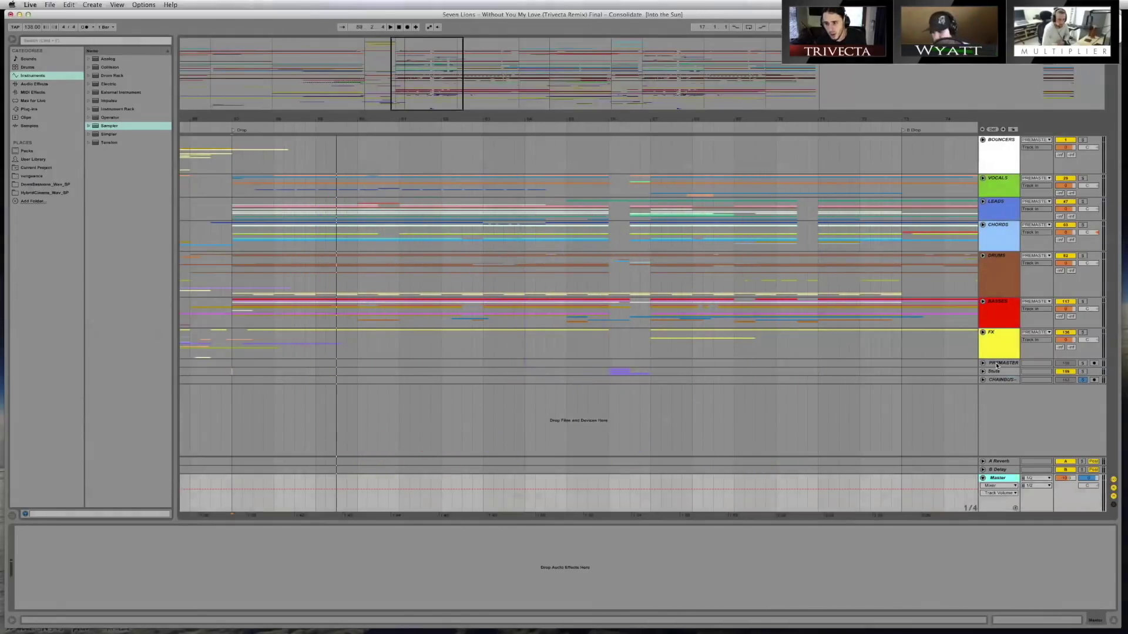
{"action": "left_click", "coordinate": [1003, 363]}
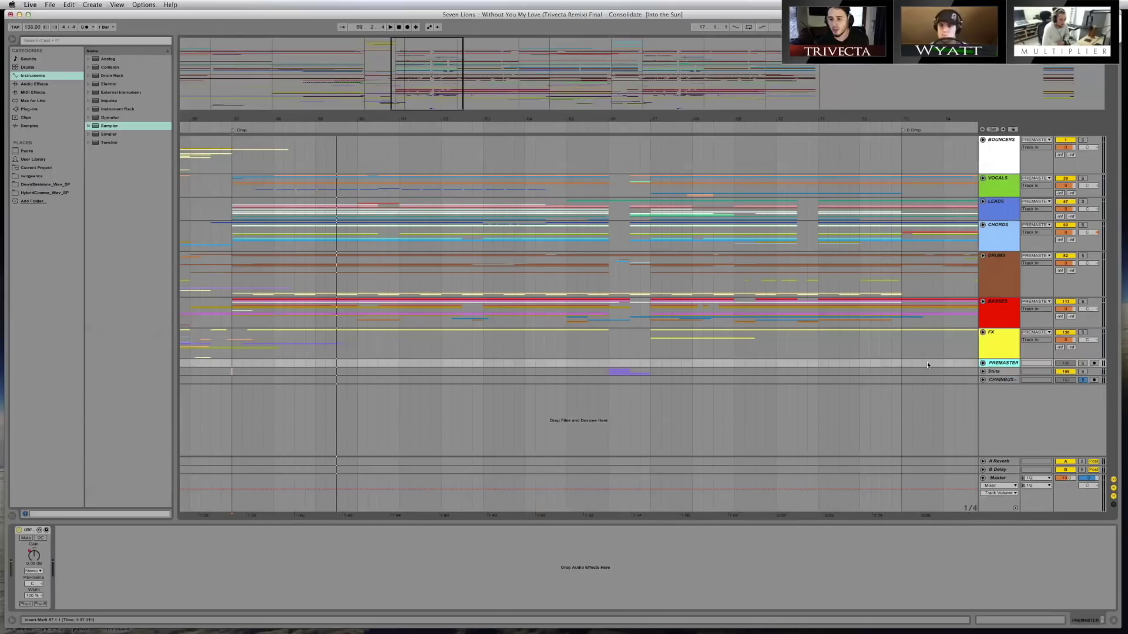
{"action": "left_click", "coordinate": [983, 363]}
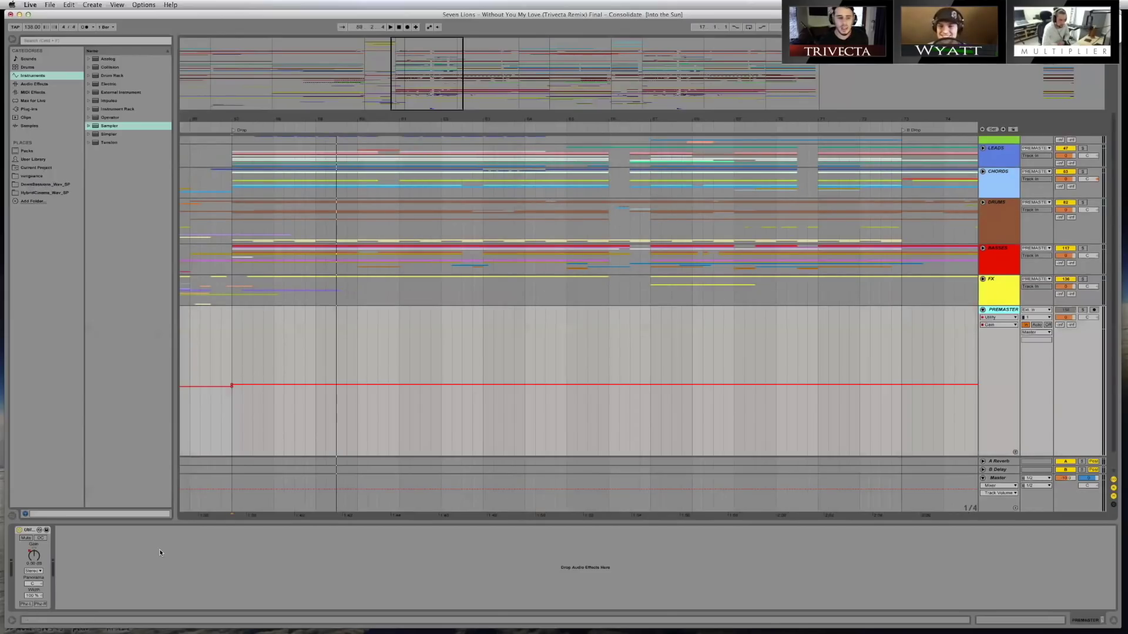
Play the mix from just before the Drop locator across the PREMASTER track's Utility gain automation step
{"action": "scroll", "coordinate": [209, 435], "scroll_direction": "left", "scroll_amount": 3}
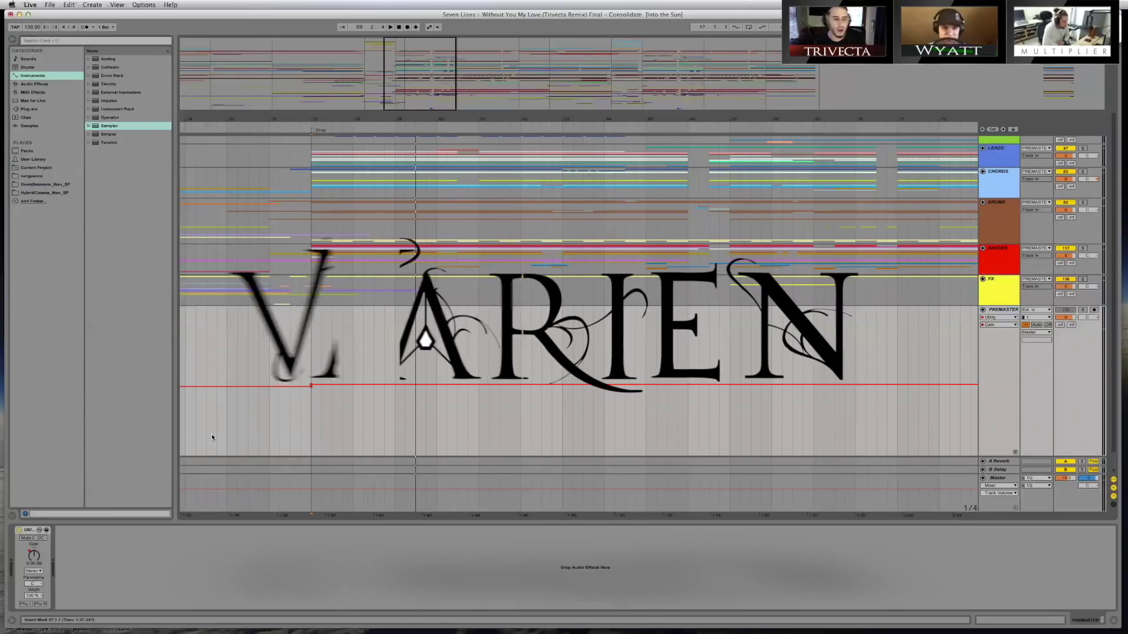
{"action": "left_click", "coordinate": [223, 438]}
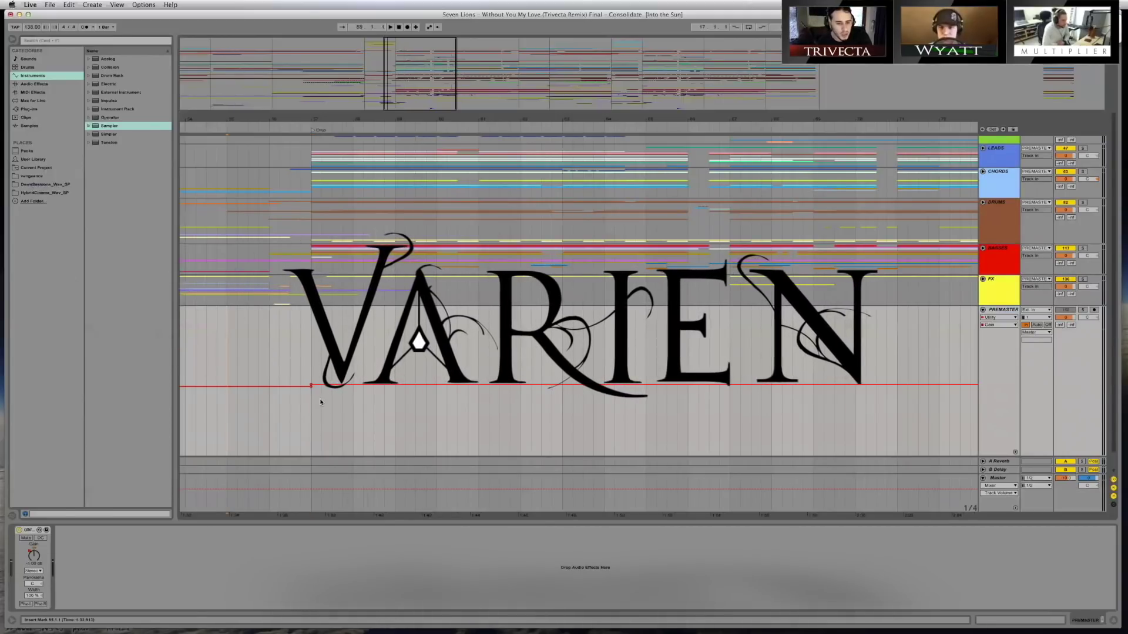
{"action": "left_click", "coordinate": [272, 418]}
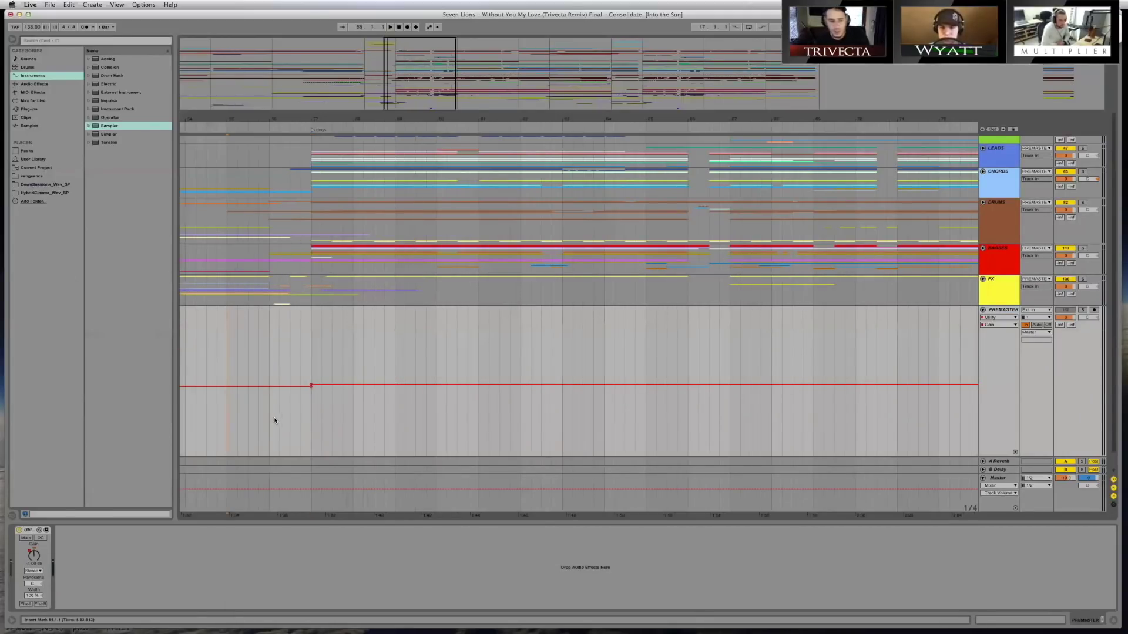
{"action": "left_click", "coordinate": [311, 386]}
{"action": "key", "text": "space"}
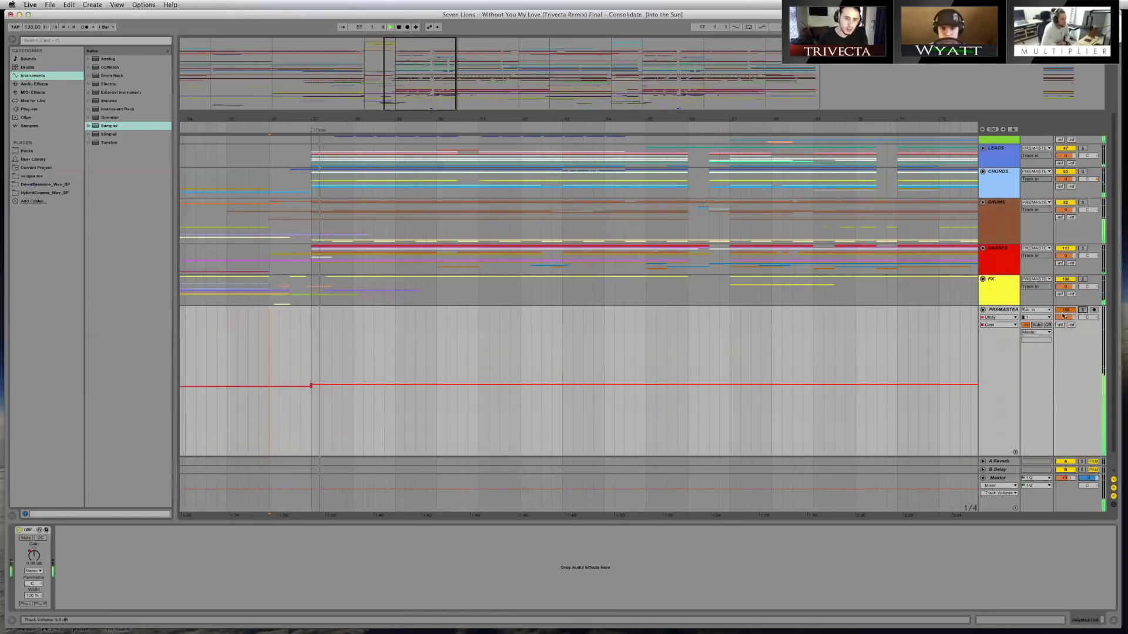
Stop playback and fold the PREMASTER track
{"action": "key", "text": "space"}
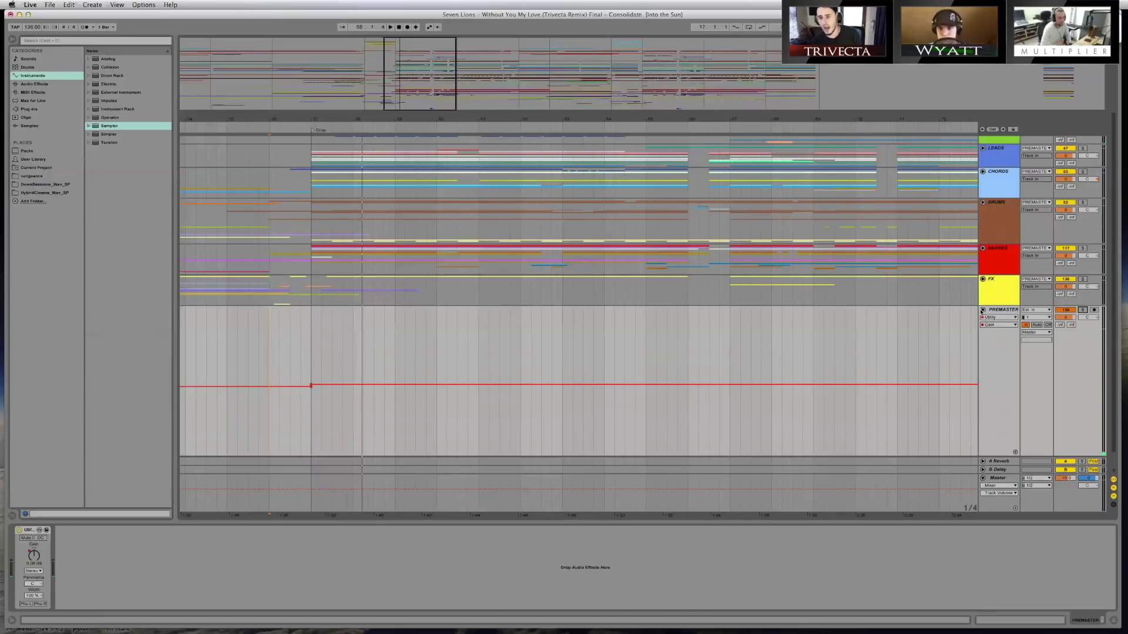
{"action": "left_click", "coordinate": [982, 310]}
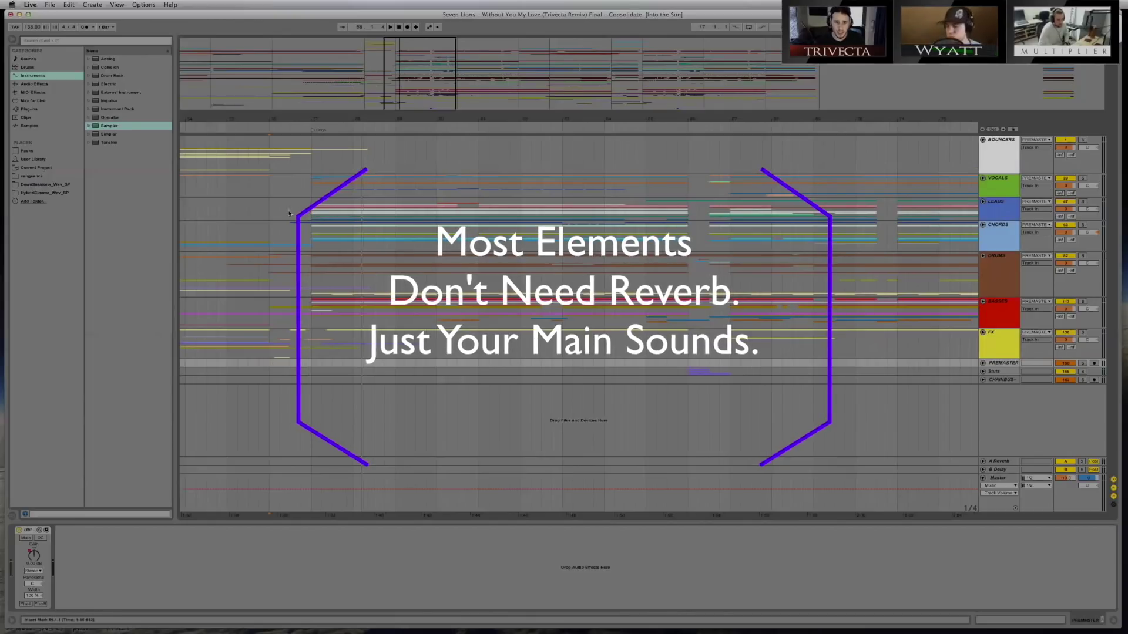
Solo the LEADS group, play it from the Drop locator and unfold it to show its tracks
{"action": "left_click", "coordinate": [1076, 226]}
{"action": "left_click_drag", "start_coordinate": [336, 120], "coordinate": [336, 130]}
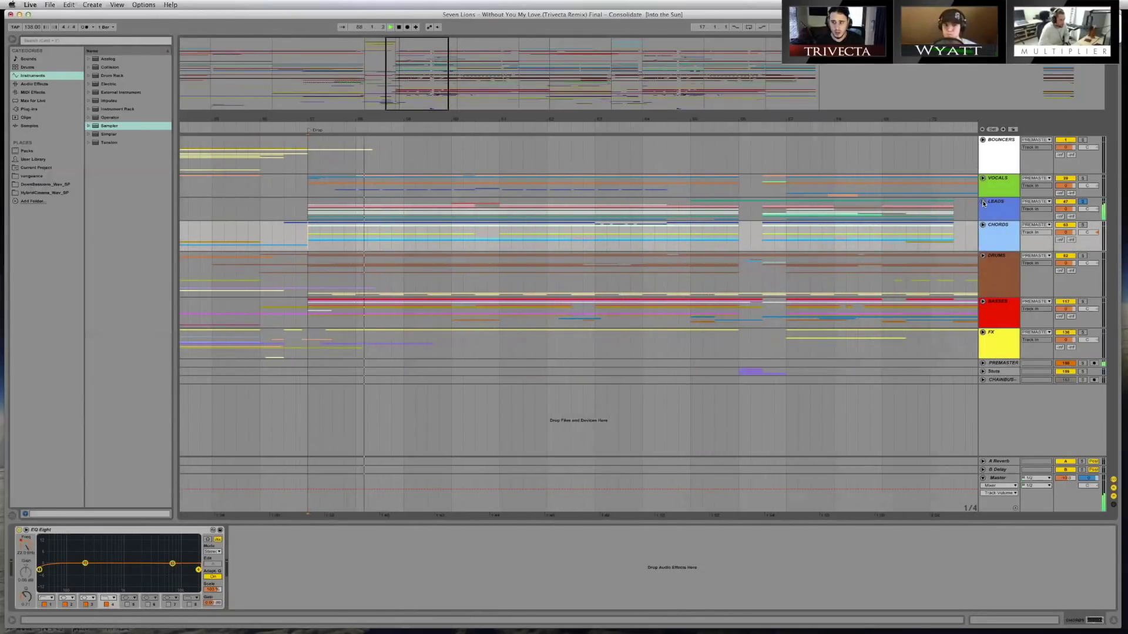
{"action": "left_click", "coordinate": [983, 202]}
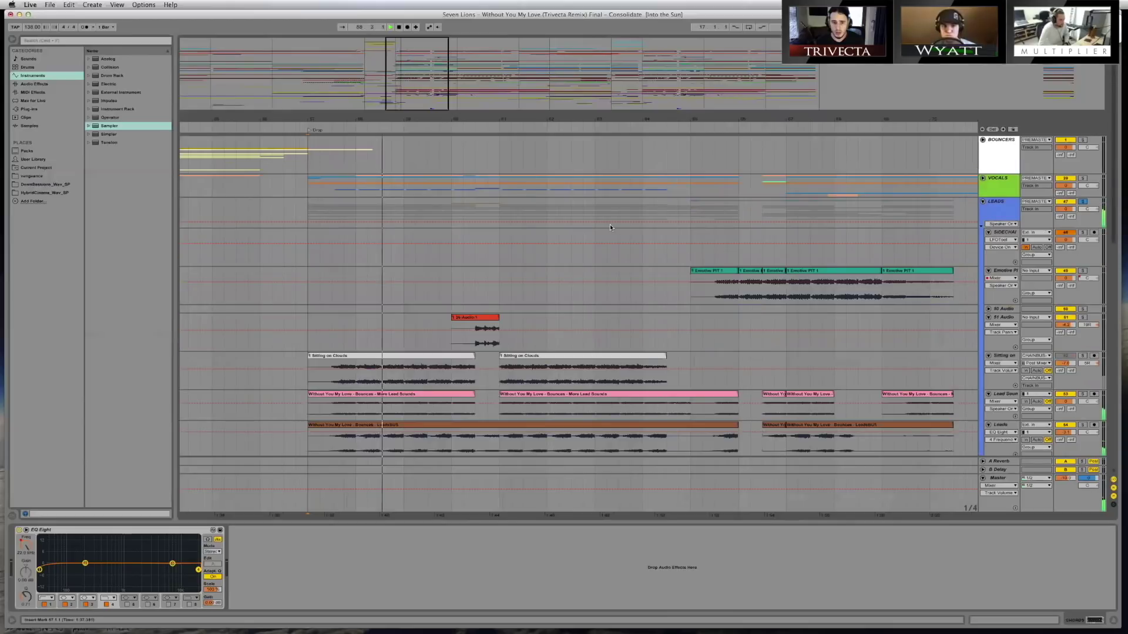
{"action": "scroll", "coordinate": [609, 227], "scroll_direction": "down", "scroll_amount": 2}
Solo the Main LEAD track and play its first phrase after the Drop locator
{"action": "left_click", "coordinate": [498, 320]}
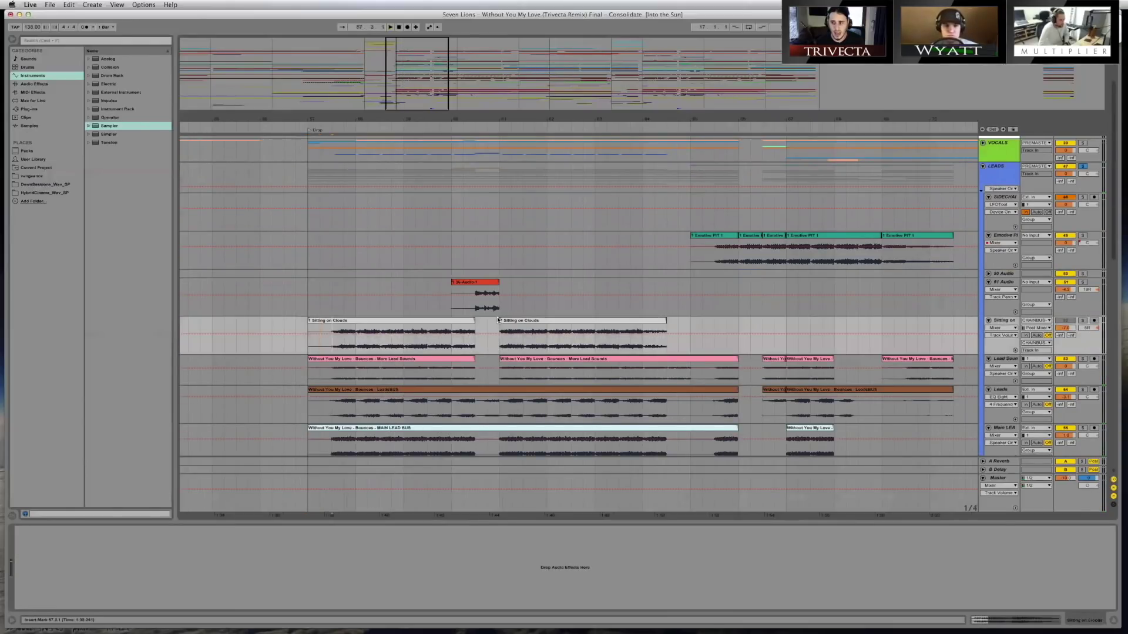
{"action": "left_click", "coordinate": [1084, 322]}
{"action": "scroll", "coordinate": [1086, 324], "scroll_direction": "down", "scroll_amount": 3}
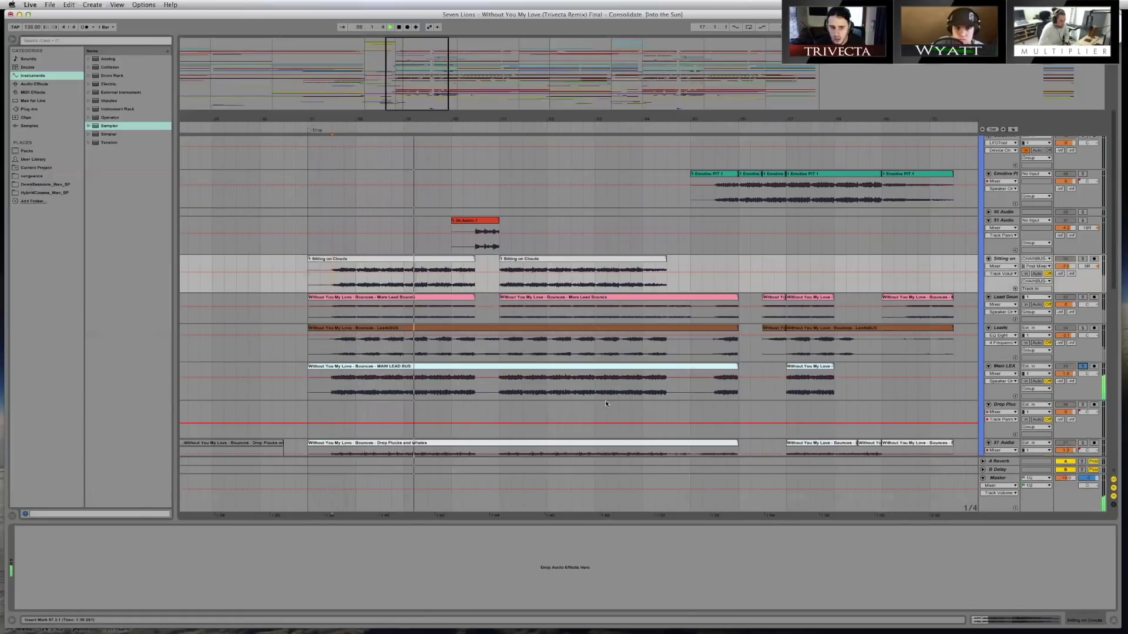
{"action": "left_click", "coordinate": [468, 398]}
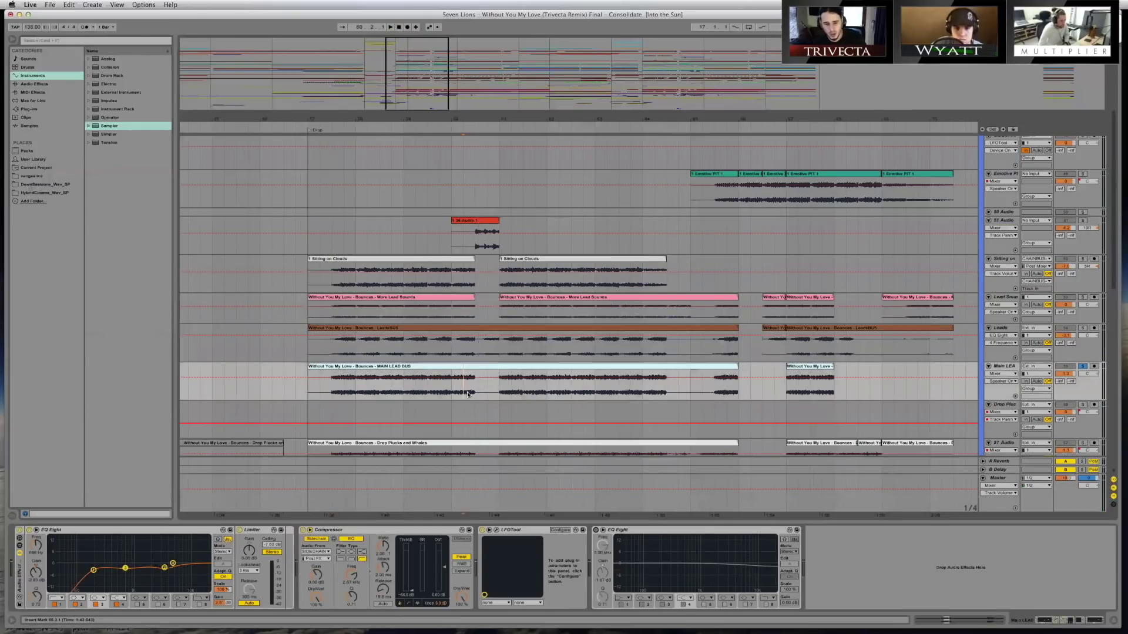
Examine the phrase endings and gaps in the MAIN LEAD BUS clip, then unsolo the Main LEAD track
{"action": "mouse_move", "coordinate": [475, 392]}
{"action": "left_mouse_down"}
{"action": "mouse_move", "coordinate": [441, 390]}
{"action": "mouse_move", "coordinate": [472, 388]}
{"action": "left_mouse_up"}
{"action": "left_click", "coordinate": [444, 392]}
{"action": "left_click", "coordinate": [703, 417], "text": "shift"}
{"action": "left_click", "coordinate": [702, 417]}
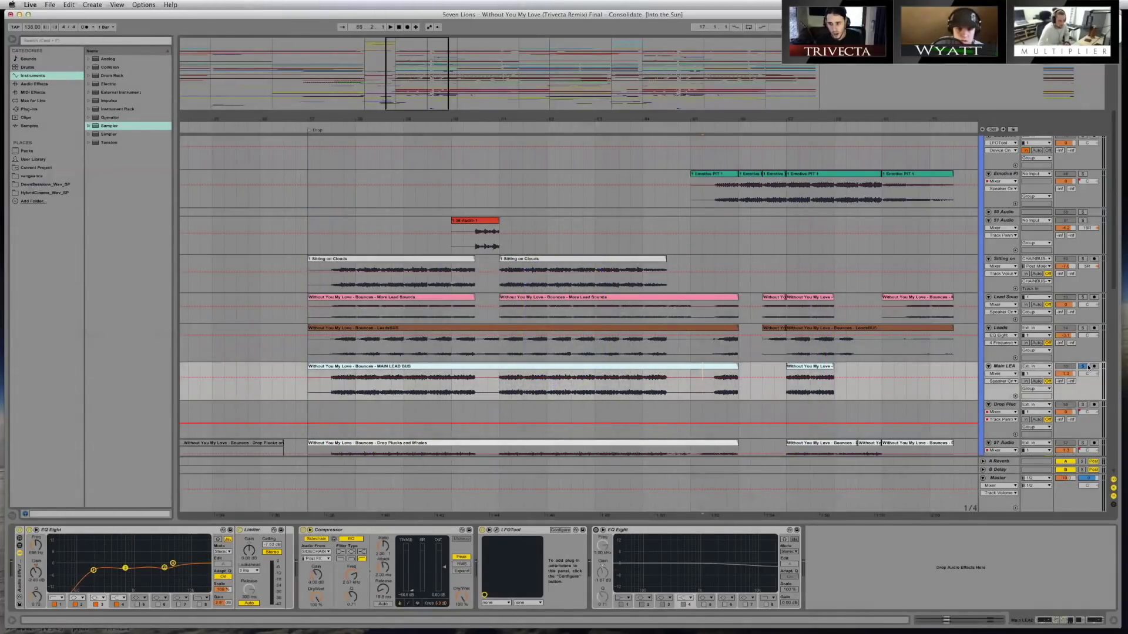
{"action": "left_click", "coordinate": [1086, 367]}
{"action": "left_click", "coordinate": [608, 390]}
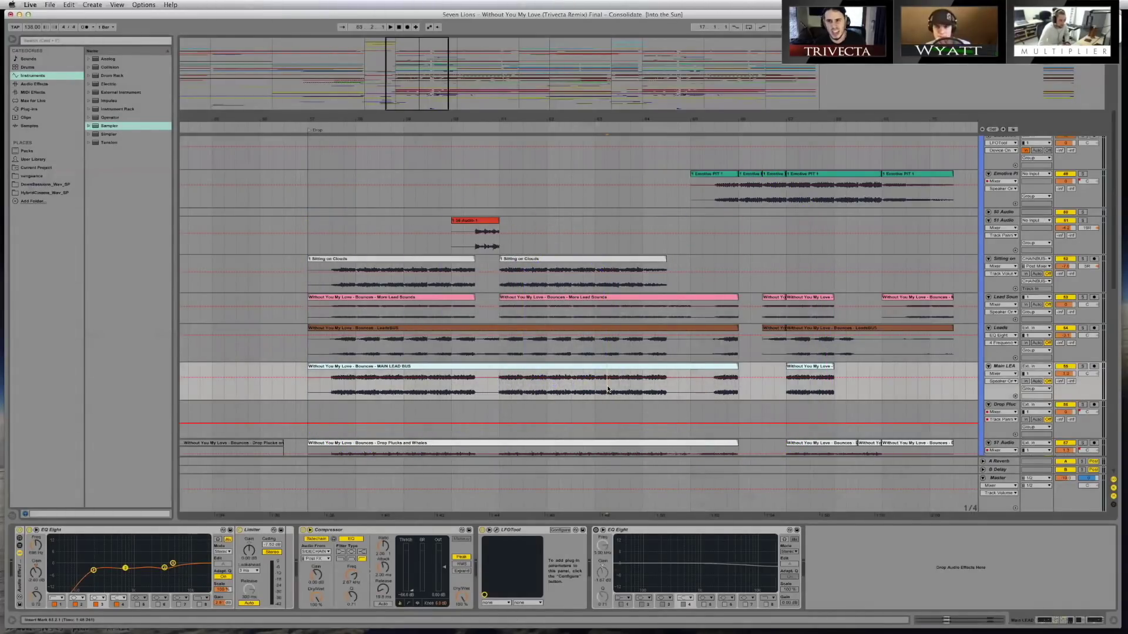
Solo the Emotive PIT track, play it from its first clip and highlight the reverb cut at the start of its last clip
{"action": "left_click", "coordinate": [711, 196]}
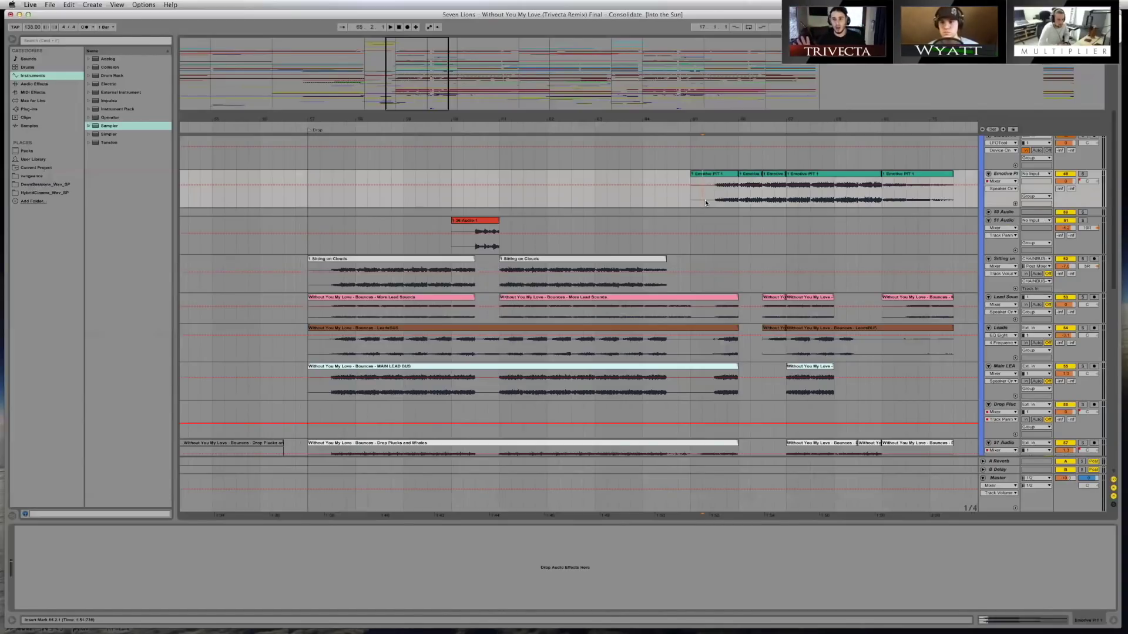
{"action": "key", "text": "space"}
{"action": "left_click", "coordinate": [1082, 174]}
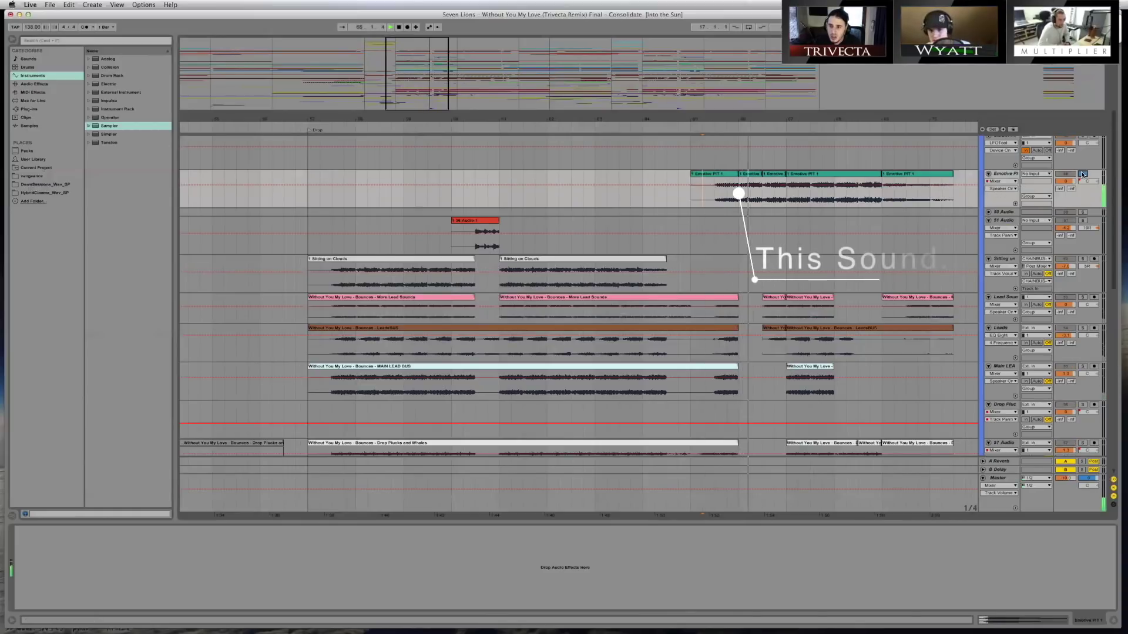
{"action": "key", "text": "space"}
{"action": "left_click", "coordinate": [709, 205]}
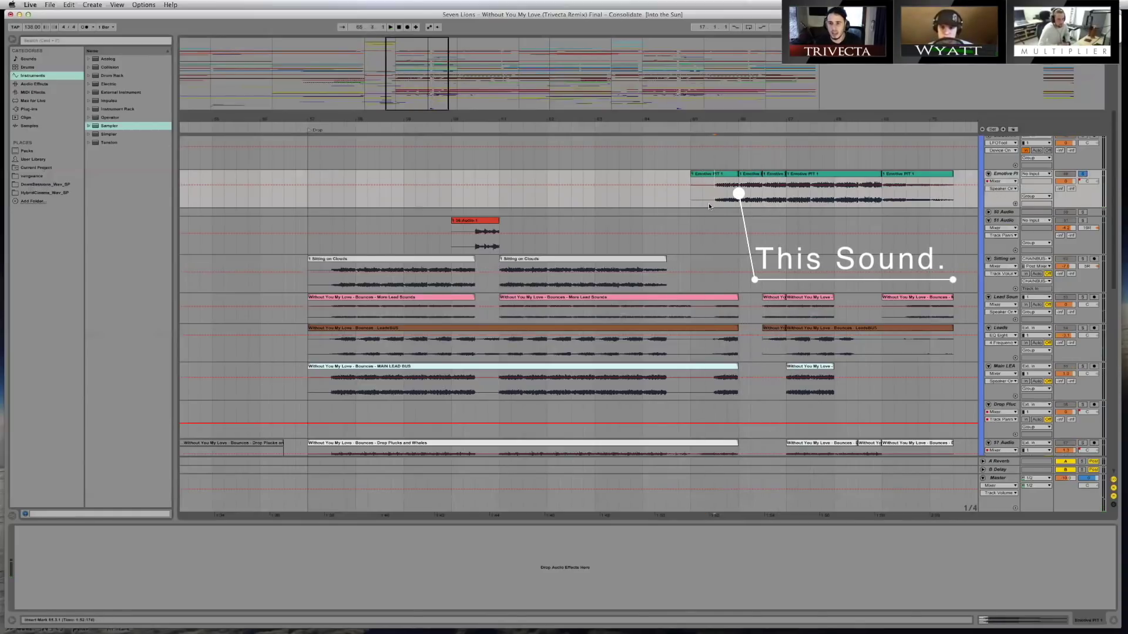
{"action": "key", "text": "space"}
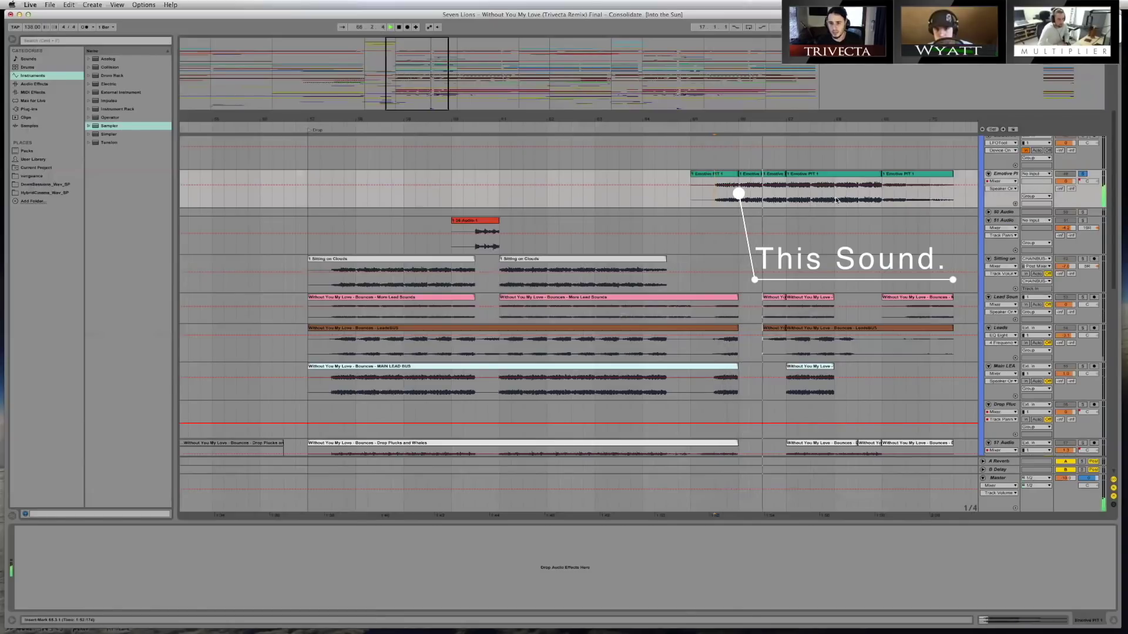
{"action": "left_click_drag", "start_coordinate": [882, 193], "coordinate": [894, 194]}
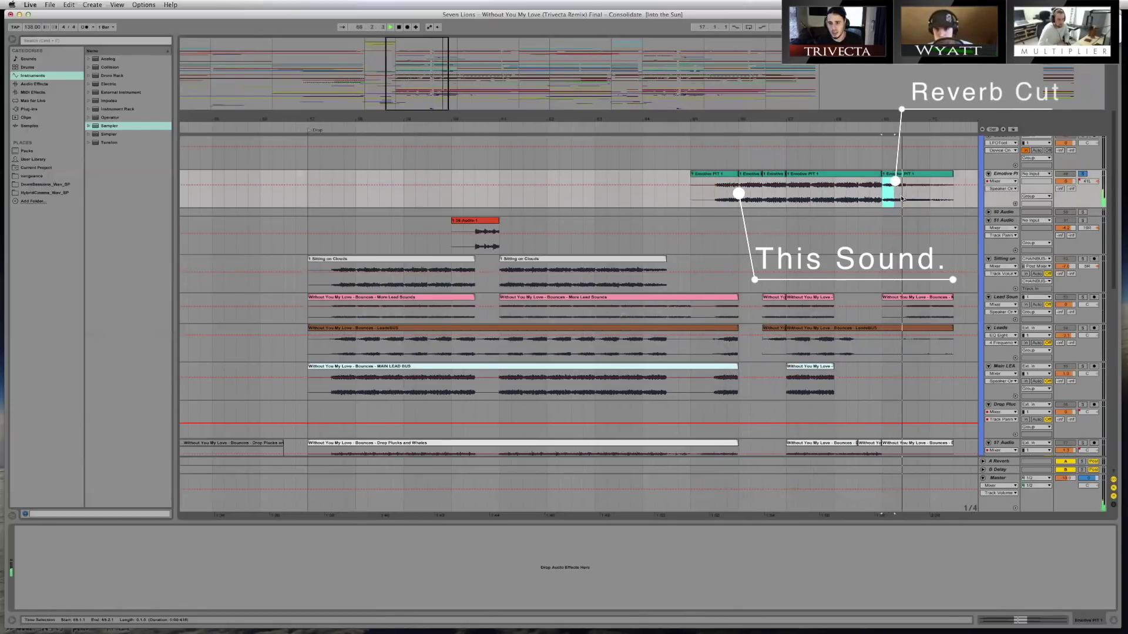
Stop playback, unsolo the Emotive PIT track and return to the LEADS group header
{"action": "scroll", "coordinate": [979, 215], "scroll_direction": "up", "scroll_amount": 5}
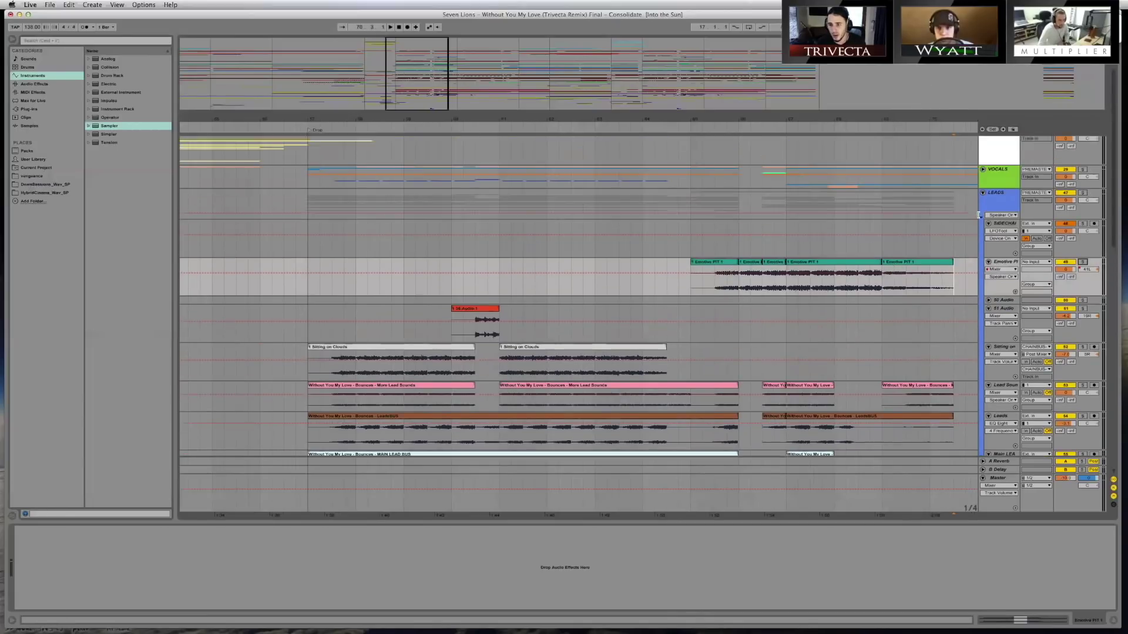
{"action": "scroll", "coordinate": [979, 215], "scroll_direction": "up", "scroll_amount": 1}
{"action": "key", "text": "space"}
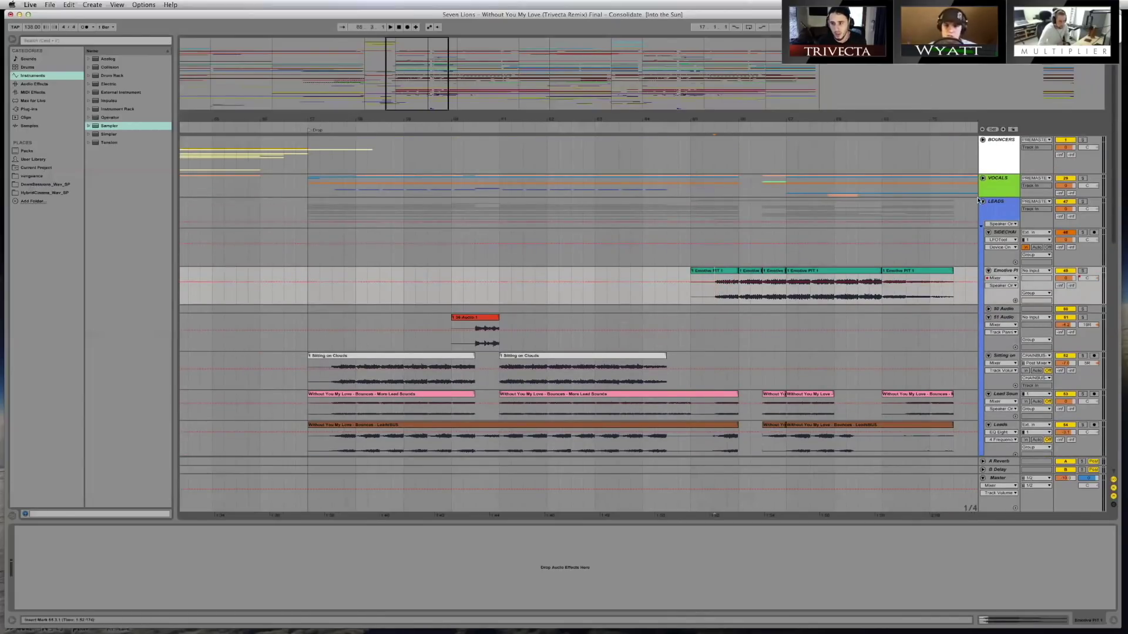
{"action": "left_click", "coordinate": [980, 201]}
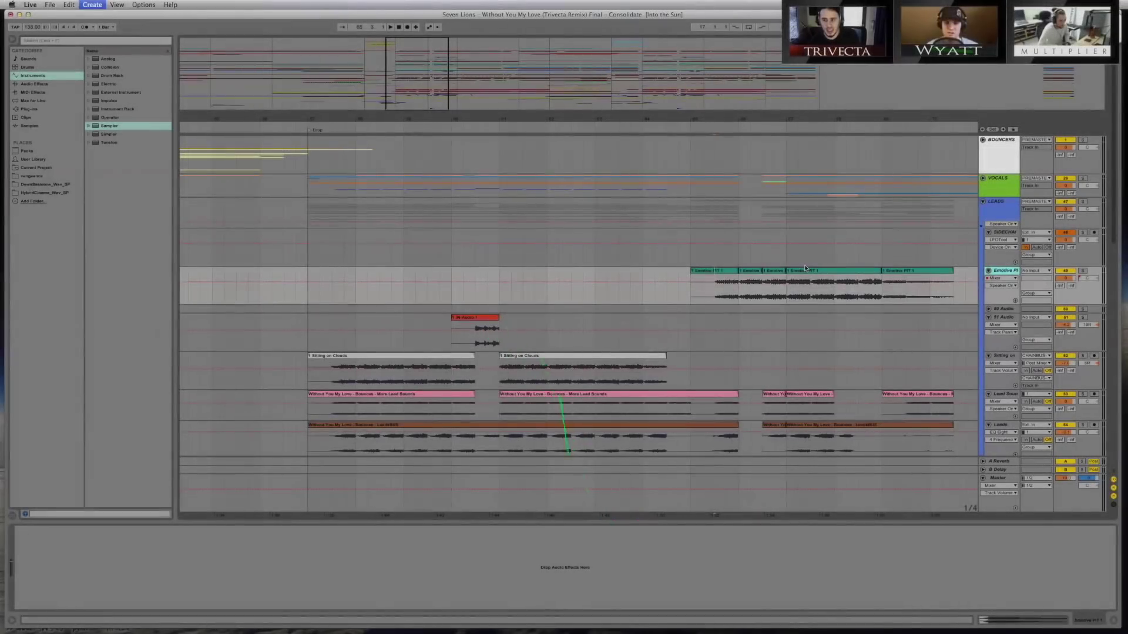
Insert a MIDI track below the Emotive PIT track and load the Emotive Lead New.adg instrument rack onto it
{"action": "key", "text": "super+shift+t"}
{"action": "left_click", "coordinate": [29, 109]}
{"action": "left_click", "coordinate": [88, 59]}
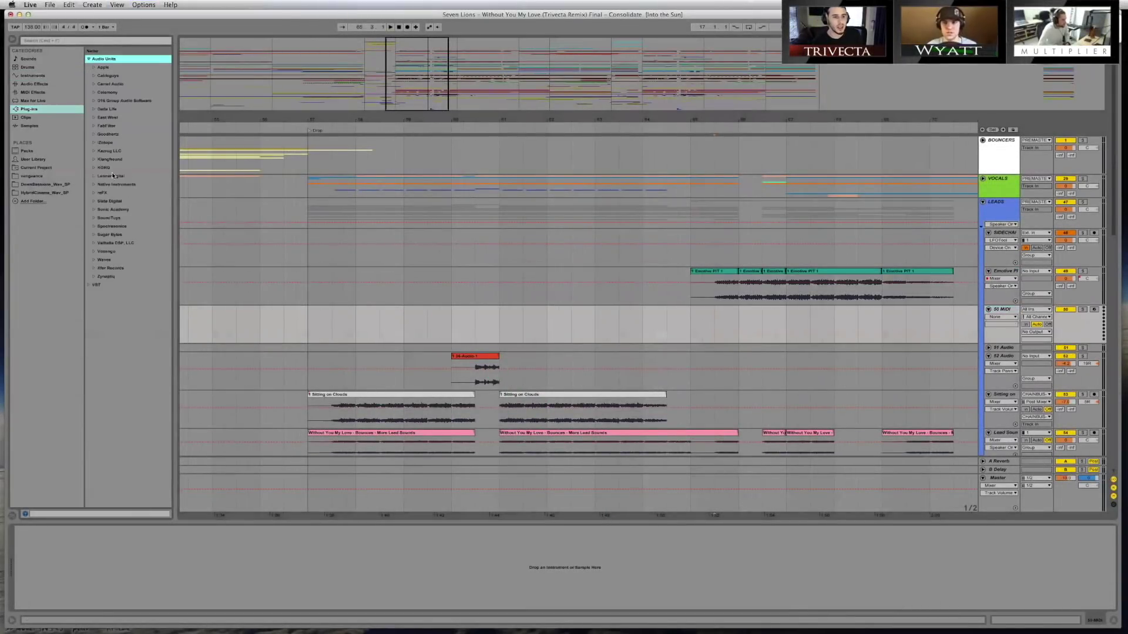
{"action": "left_click", "coordinate": [43, 76]}
{"action": "left_click", "coordinate": [112, 110]}
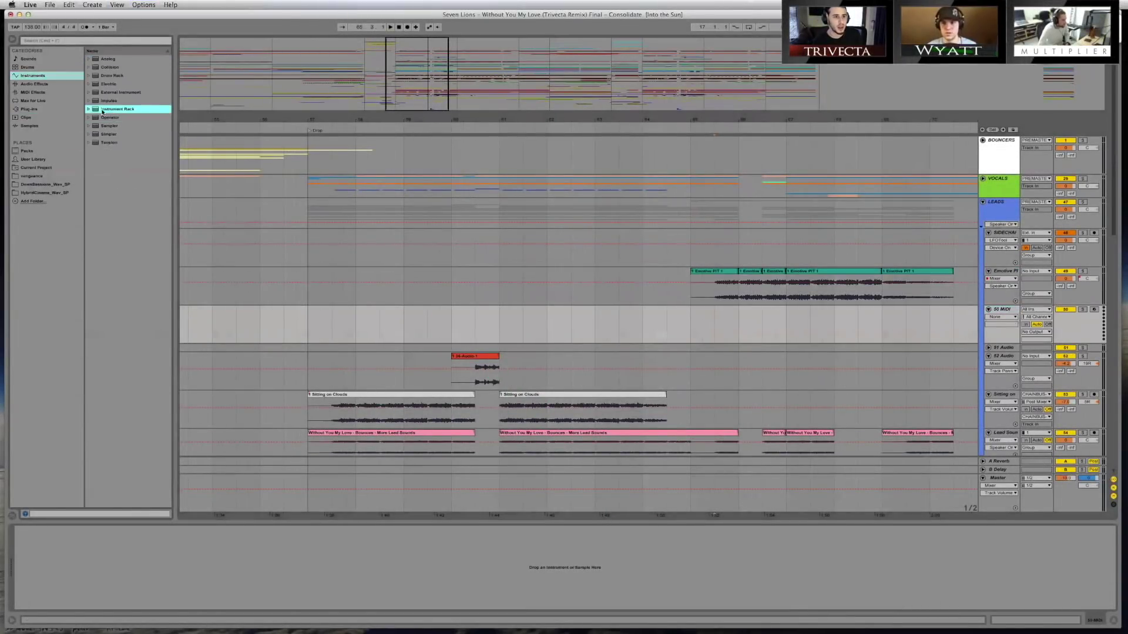
{"action": "left_click", "coordinate": [87, 109]}
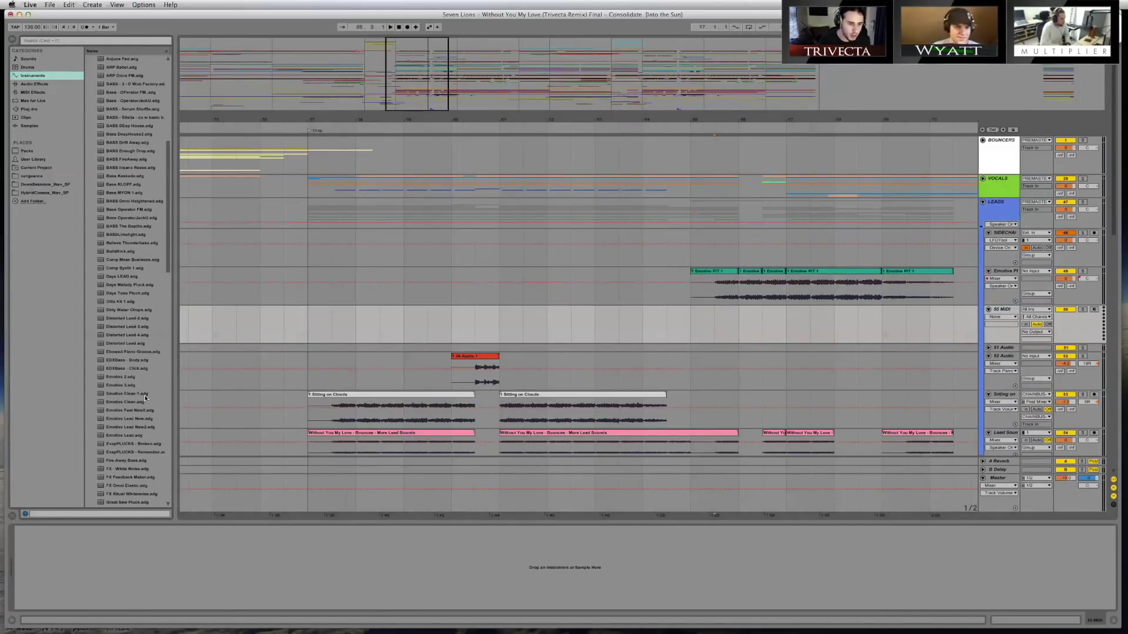
{"action": "left_click", "coordinate": [152, 428]}
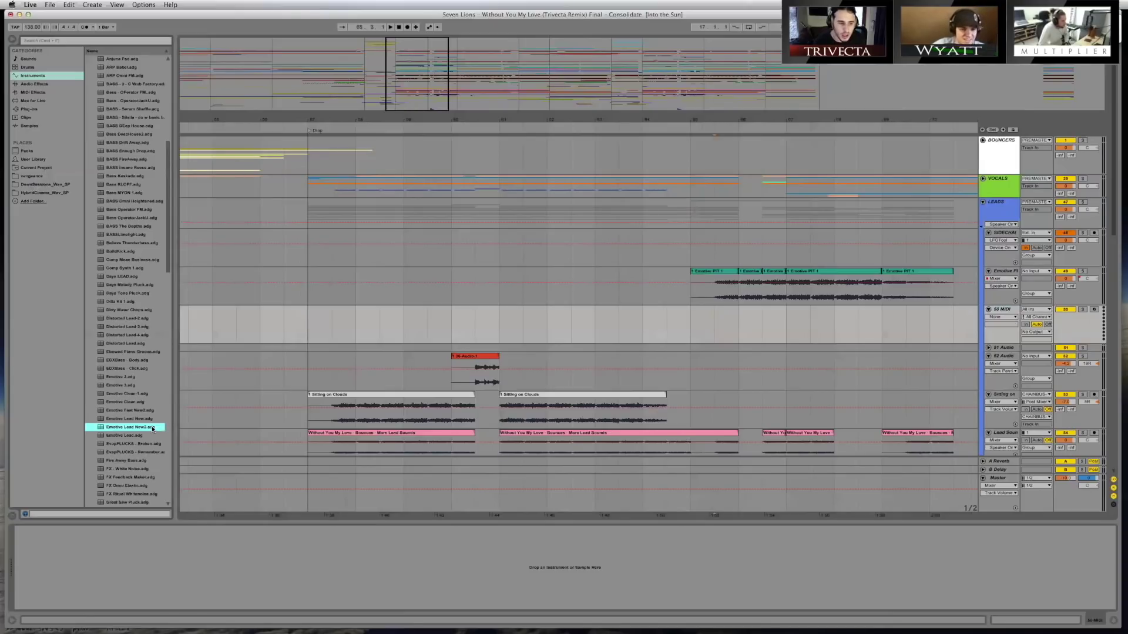
{"action": "key", "text": "Up"}
{"action": "key", "text": "Return"}
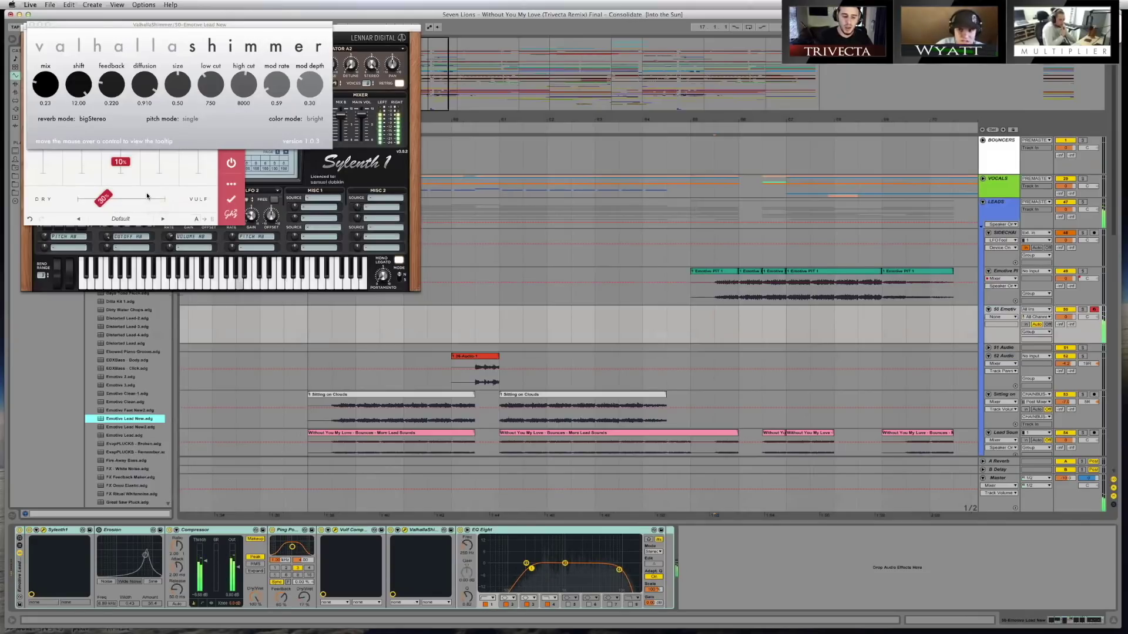
Close the ValhallaShimmer and Vulf Compressor windows to reveal Sylenth1, and select the new Emotive Lead track
{"action": "left_click", "coordinate": [30, 25]}
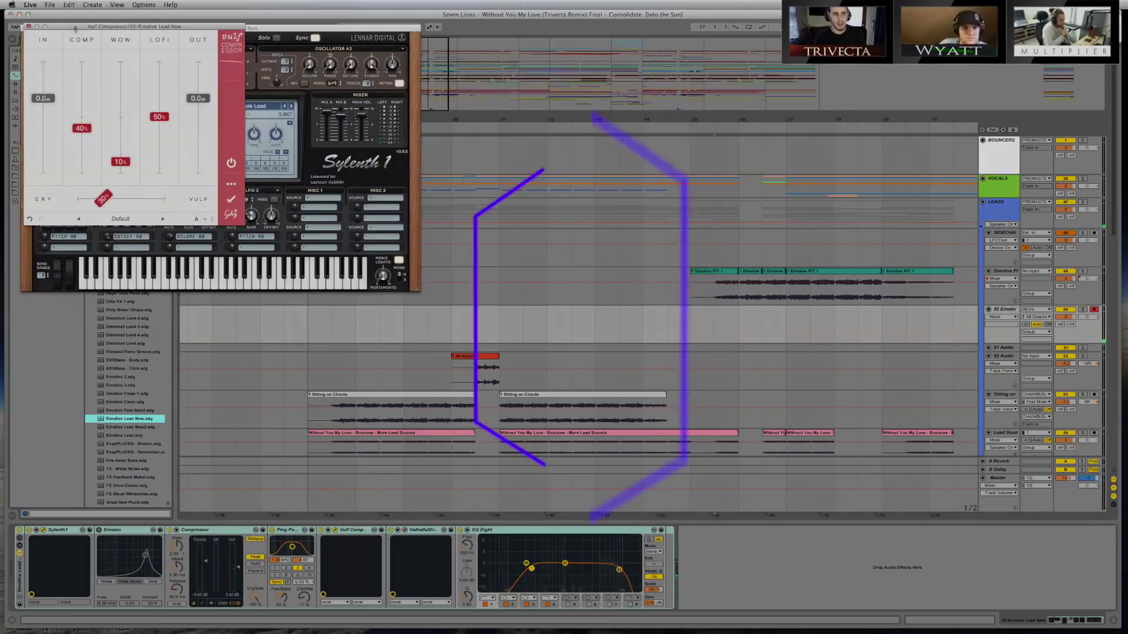
{"action": "left_click_drag", "start_coordinate": [31, 29], "coordinate": [270, 79]}
{"action": "left_click", "coordinate": [267, 76]}
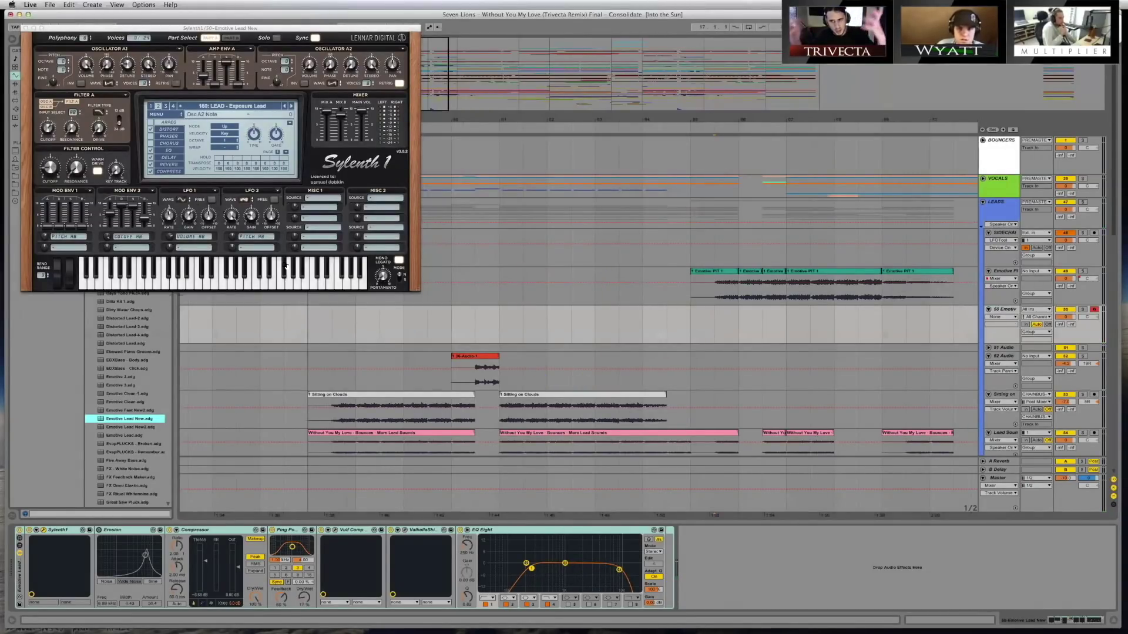
{"action": "left_click", "coordinate": [1009, 311]}
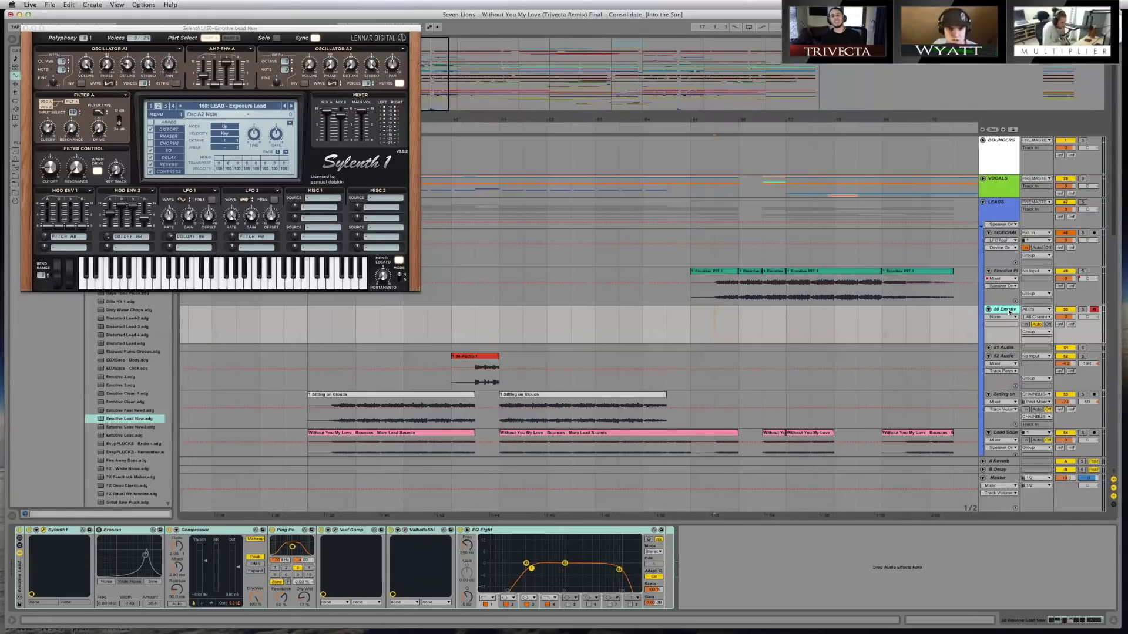
Reopen the Vulf Compressor on the Emotive Lead track and compare the sound with the effect bypassed and active
{"action": "left_click", "coordinate": [335, 531]}
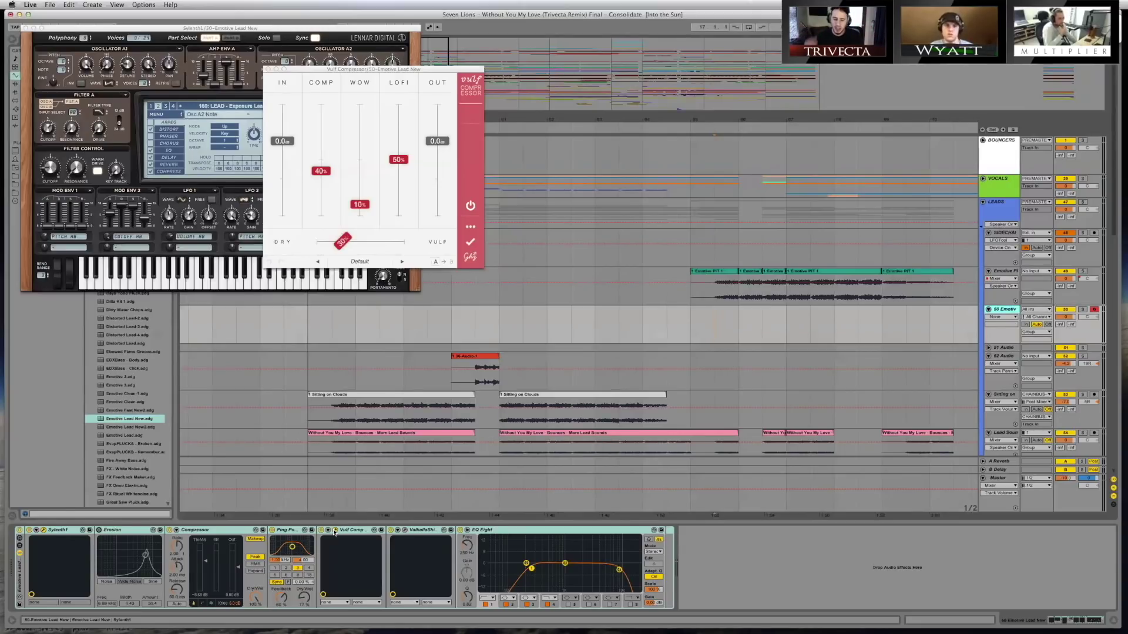
{"action": "key", "text": "space"}
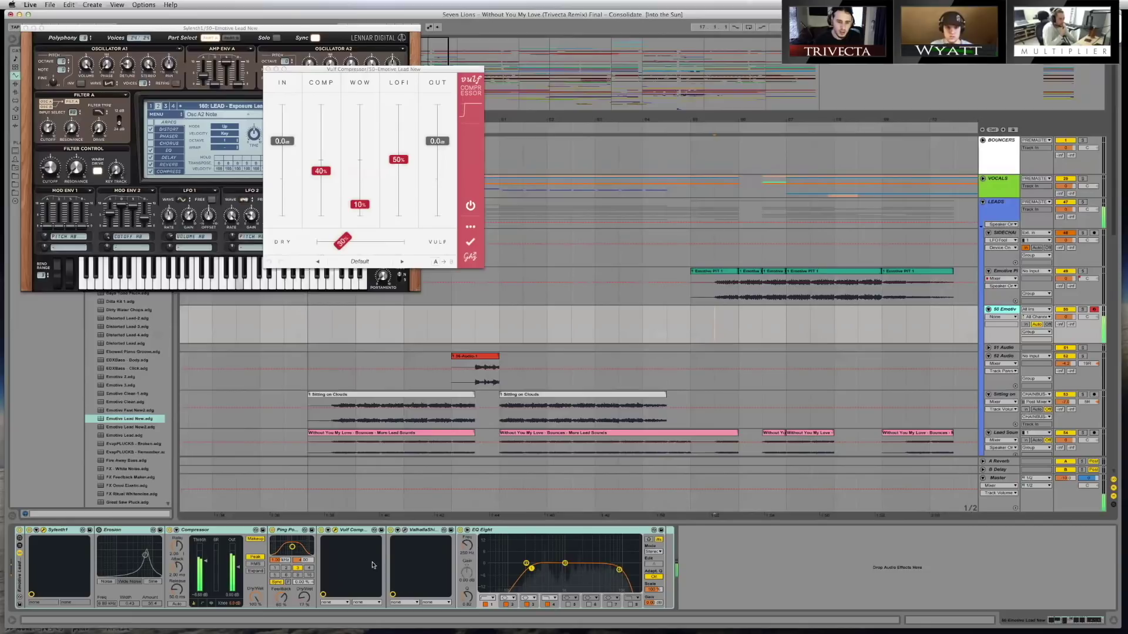
{"action": "left_click", "coordinate": [321, 531]}
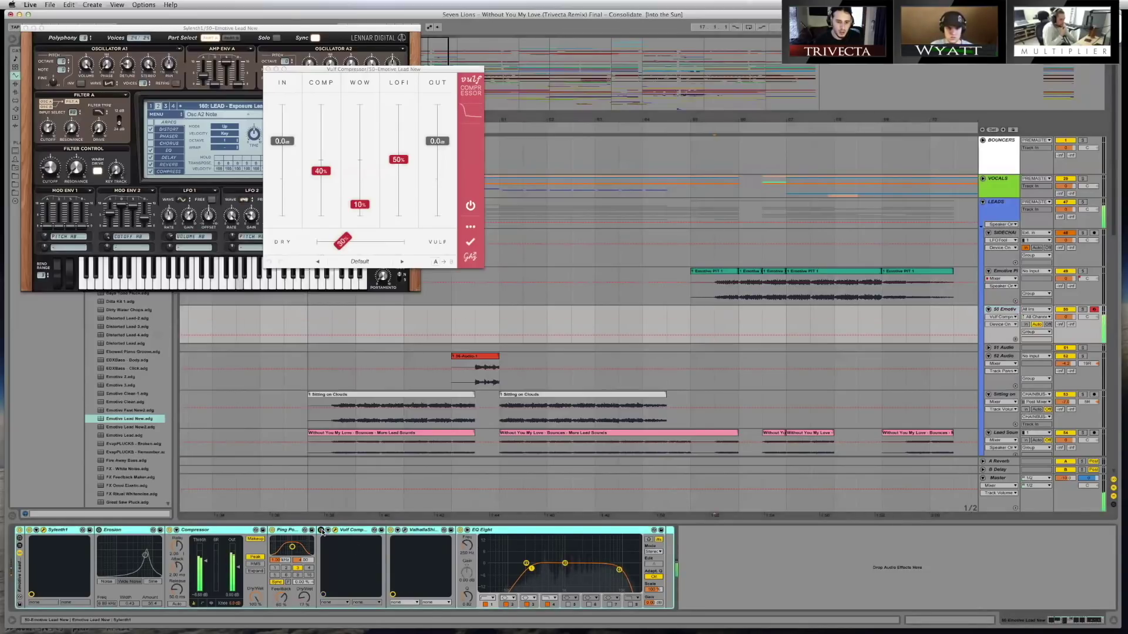
{"action": "left_click", "coordinate": [321, 531]}
Set the Vulf Compressor's LOFI to 52% and its dry/Vulf mix to 100%, compare it against bypass, and adjust WOW
{"action": "left_click_drag", "start_coordinate": [400, 165], "coordinate": [400, 162]}
{"action": "left_click", "coordinate": [429, 241]}
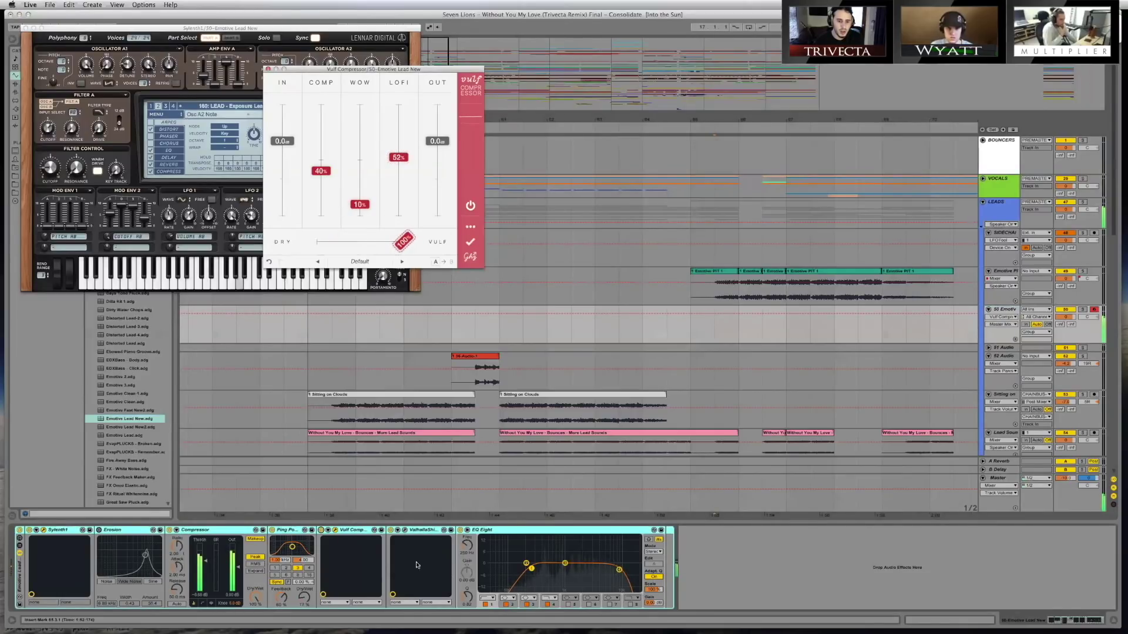
{"action": "left_click", "coordinate": [320, 531]}
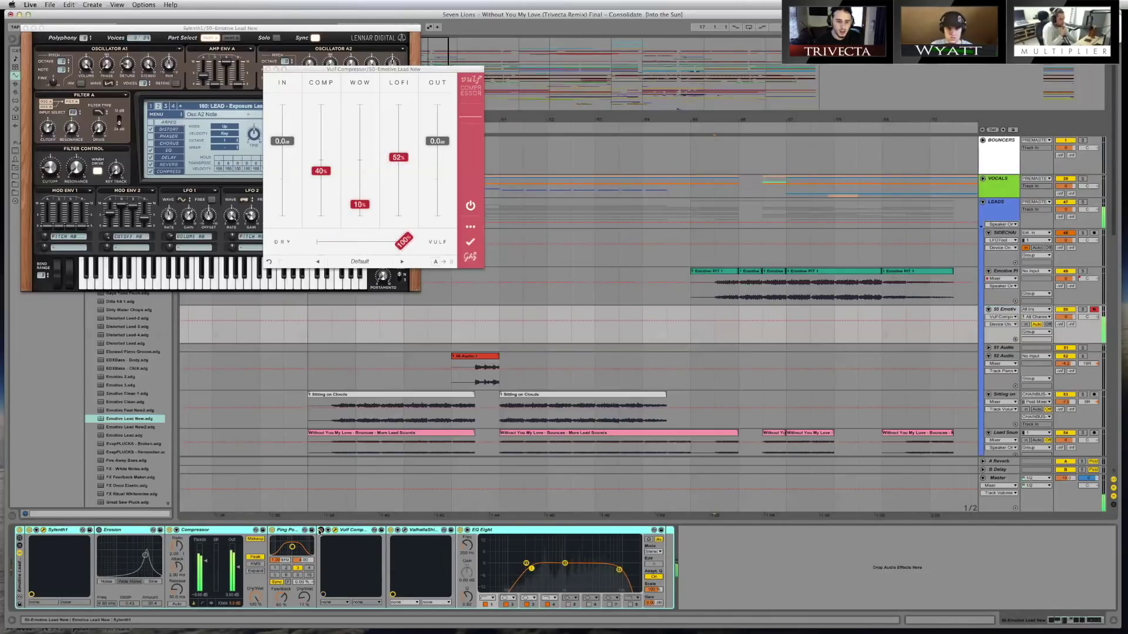
{"action": "left_click", "coordinate": [320, 530]}
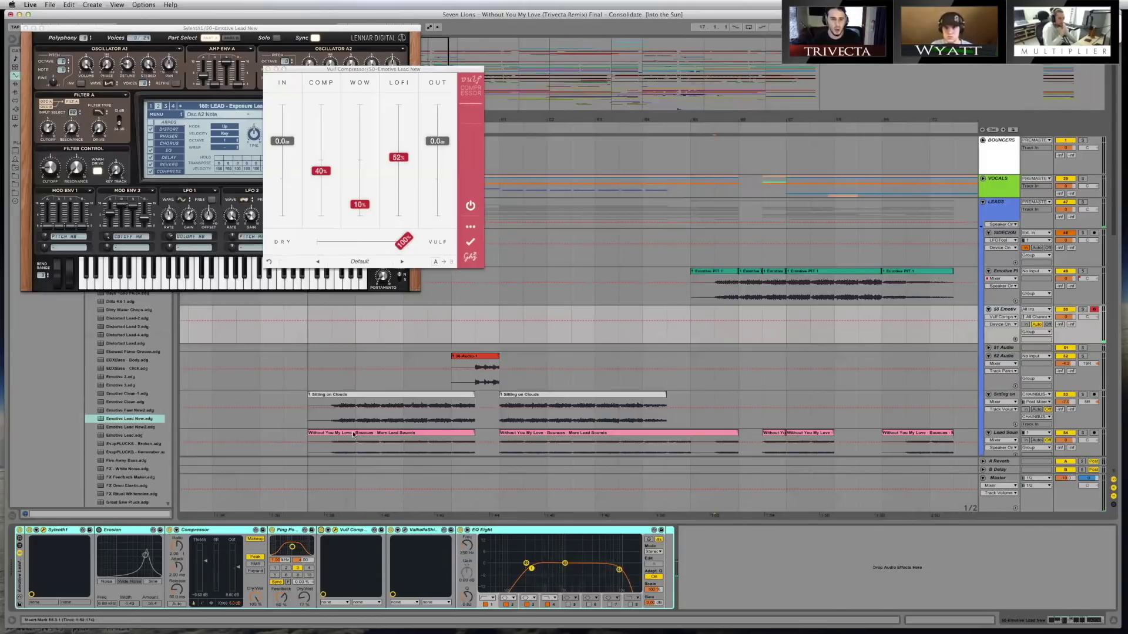
{"action": "mouse_move", "coordinate": [359, 204]}
{"action": "left_mouse_down"}
{"action": "mouse_move", "coordinate": [360, 112]}
{"action": "mouse_move", "coordinate": [361, 205]}
{"action": "left_mouse_up"}
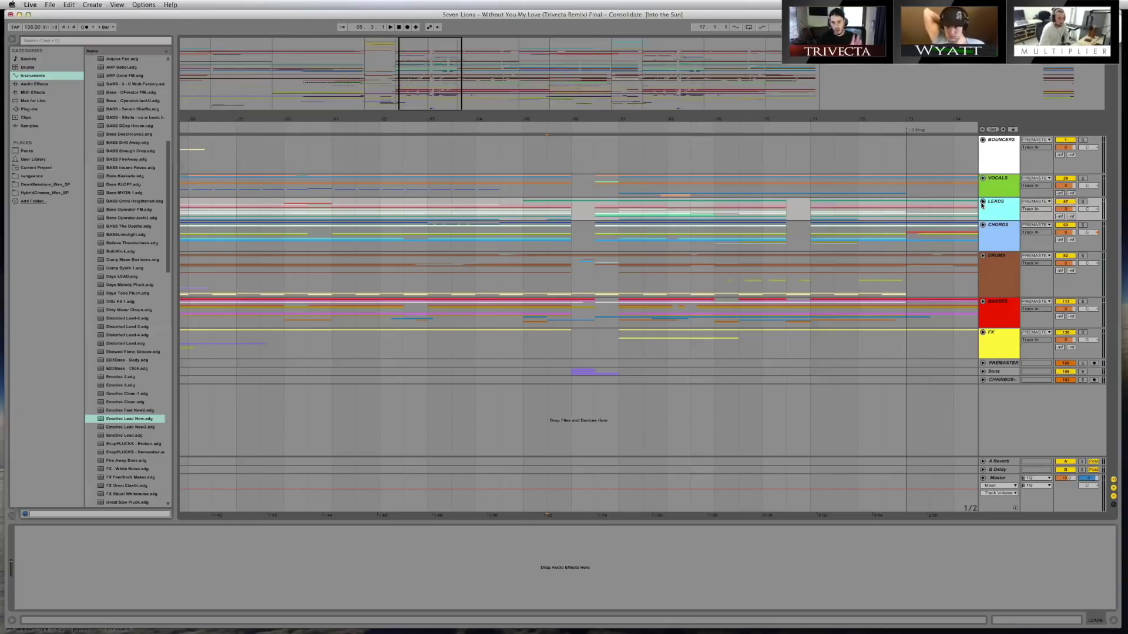
{"action": "scroll", "coordinate": [959, 202], "scroll_direction": "left", "scroll_amount": 10}
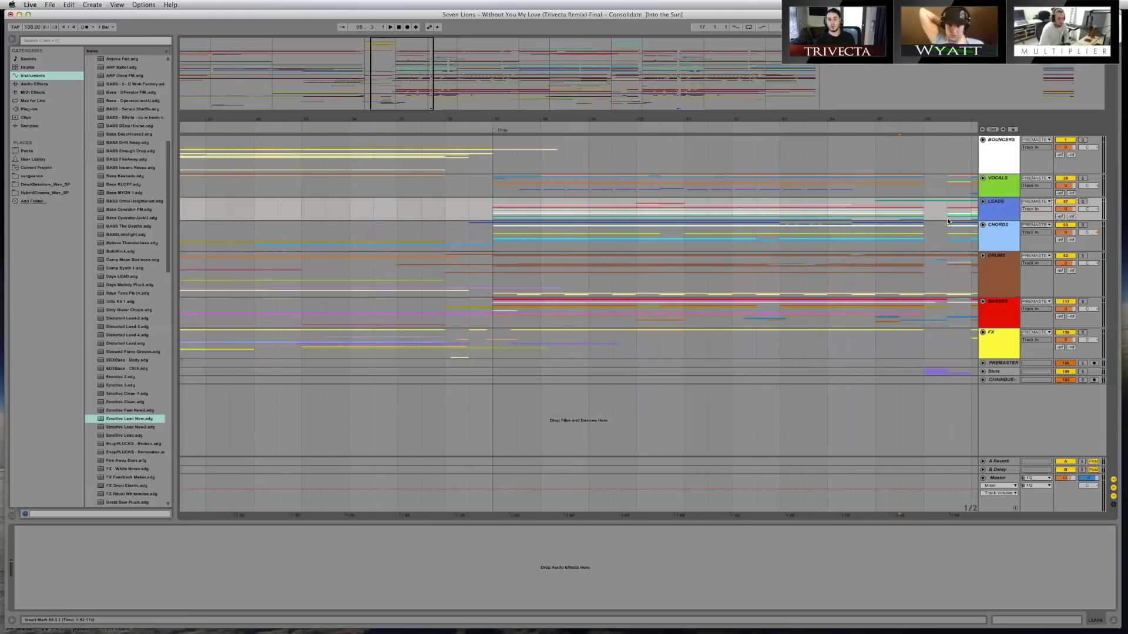
{"action": "scroll", "coordinate": [949, 222], "scroll_direction": "left", "scroll_amount": 5}
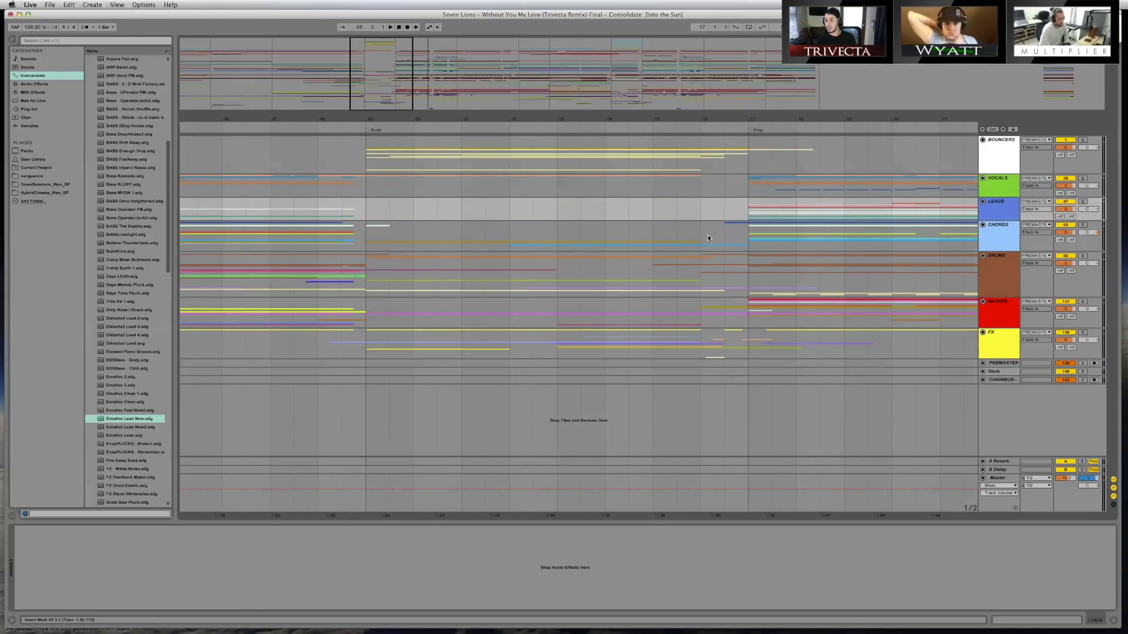
{"action": "scroll", "coordinate": [709, 238], "scroll_direction": "left", "scroll_amount": 8}
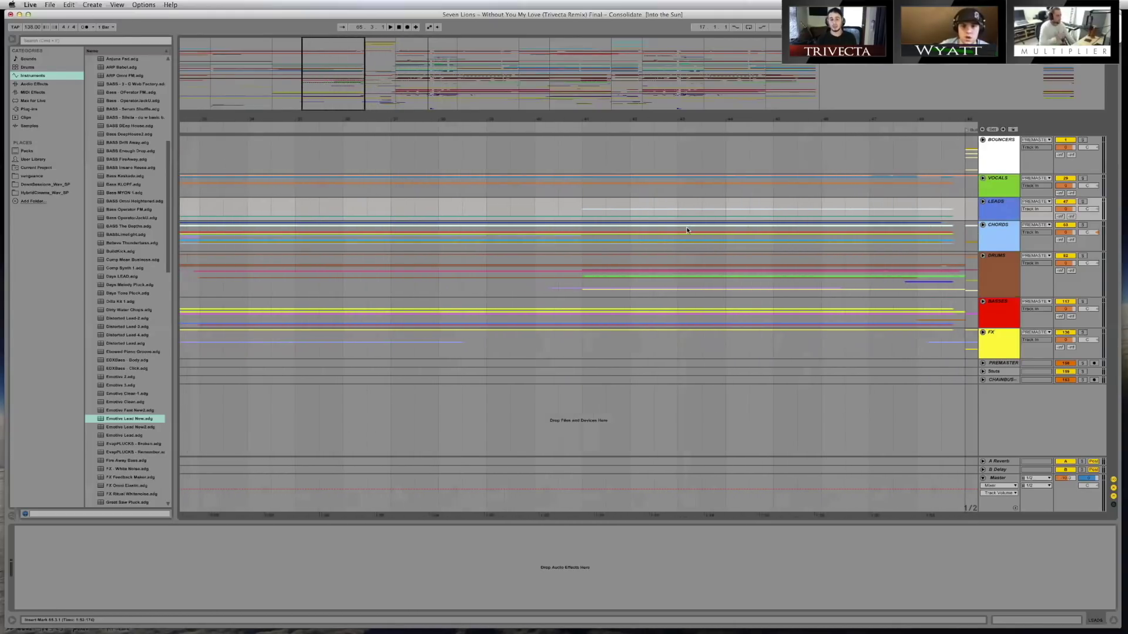
Review the arrangement from the section before the Chorus through to the passage leading into the build, across the vocals and leads groups
{"action": "scroll", "coordinate": [687, 230], "scroll_direction": "left", "scroll_amount": 8}
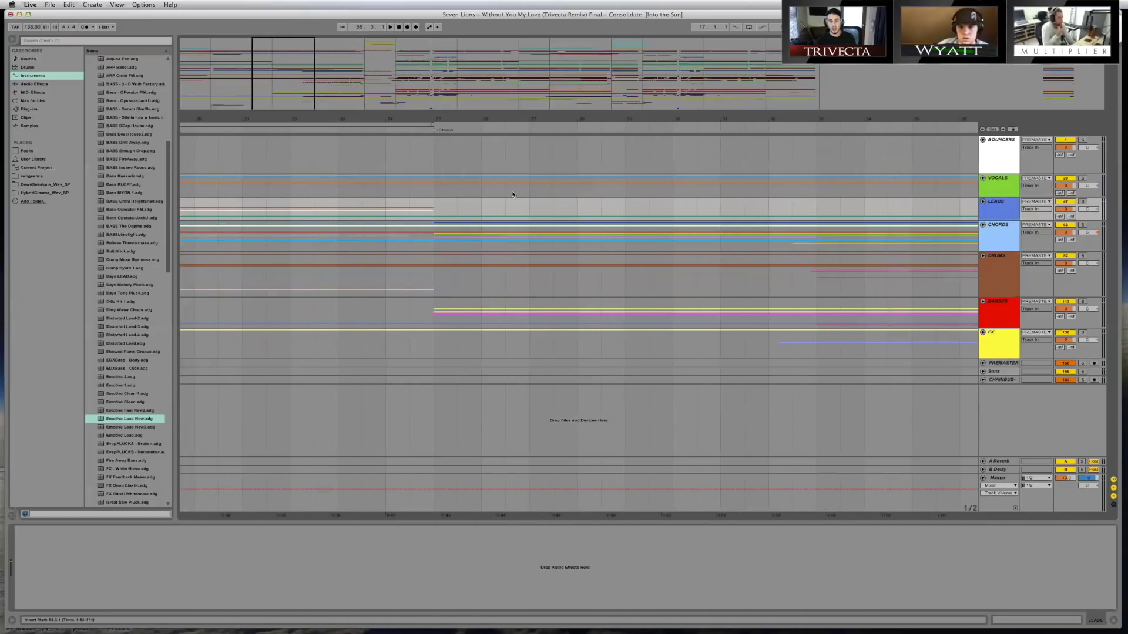
{"action": "left_click", "coordinate": [438, 202]}
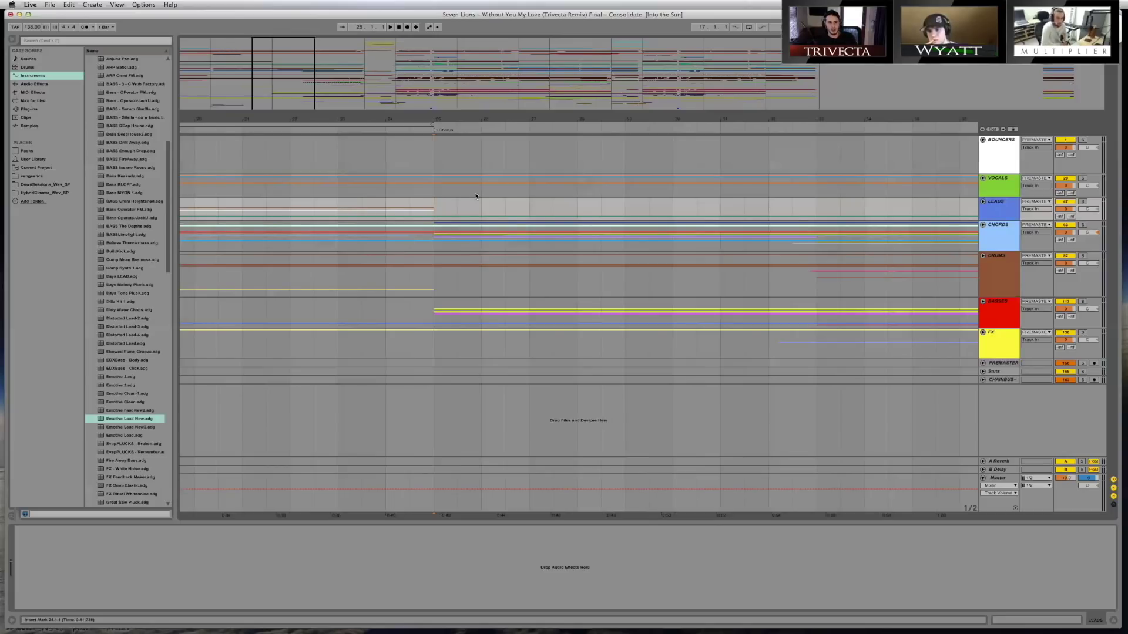
{"action": "scroll", "coordinate": [476, 196], "scroll_direction": "left", "scroll_amount": 5}
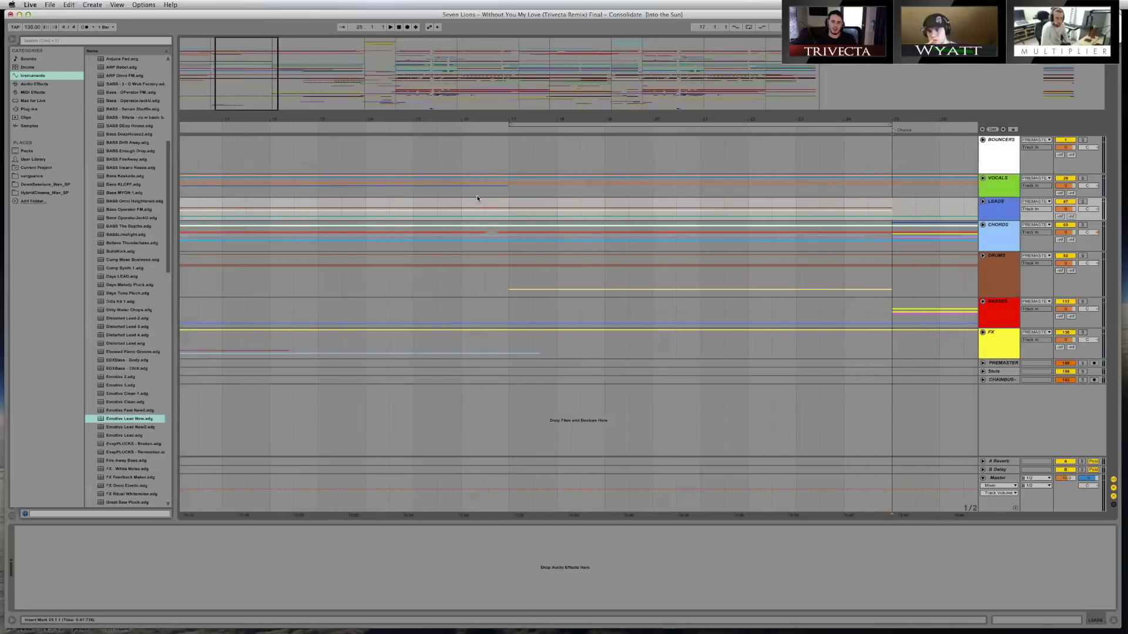
{"action": "left_click", "coordinate": [477, 196]}
{"action": "scroll", "coordinate": [477, 198], "scroll_direction": "right", "scroll_amount": 8}
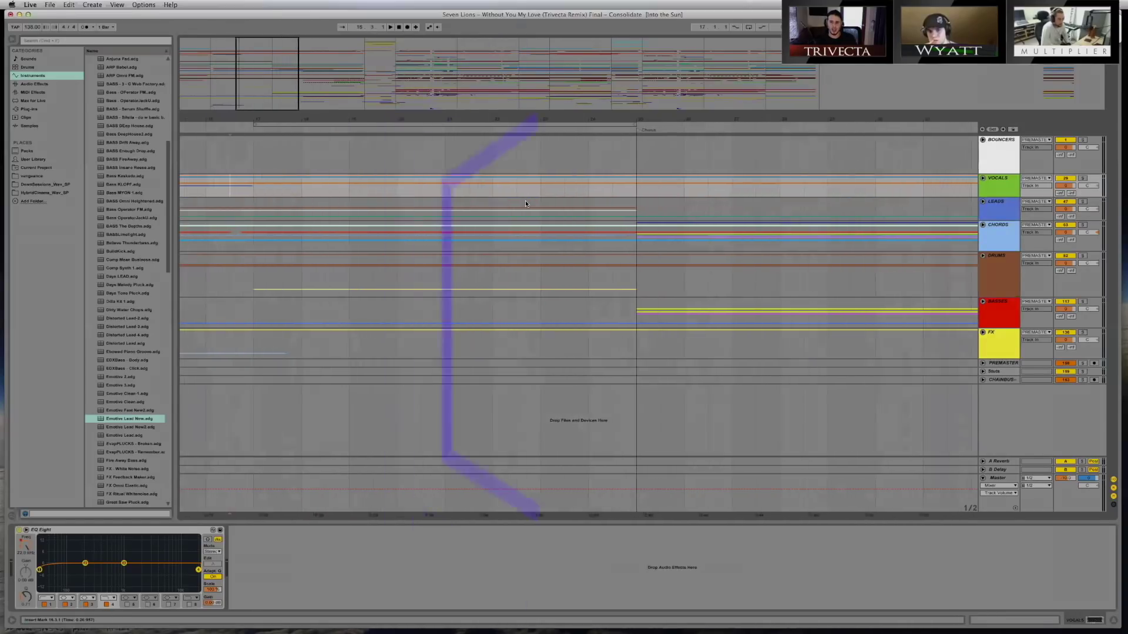
{"action": "scroll", "coordinate": [525, 204], "scroll_direction": "right", "scroll_amount": 6}
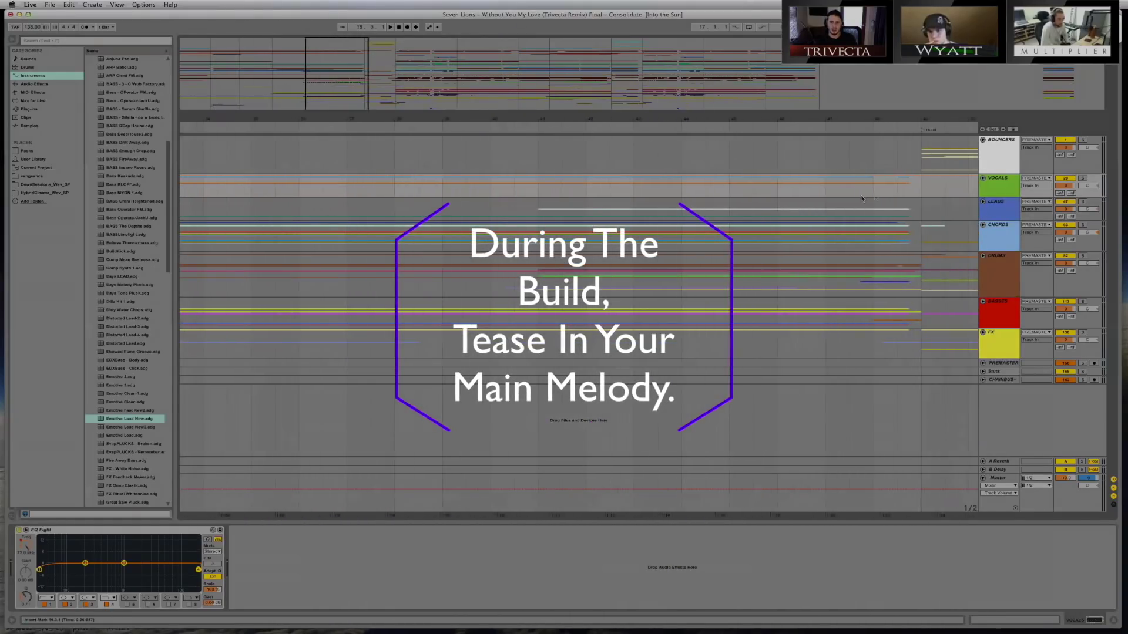
{"action": "left_click", "coordinate": [713, 199]}
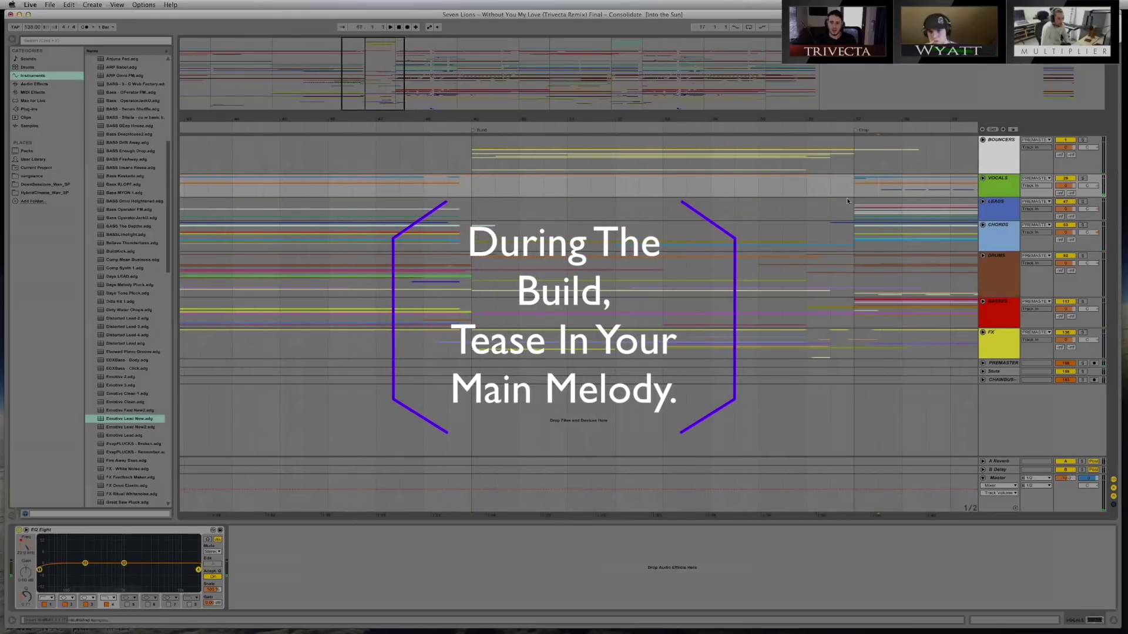
Play the first Drop from its start, stop playback, and place the insert marker at the start of the build on the leads group
{"action": "scroll", "coordinate": [855, 200], "scroll_direction": "right", "scroll_amount": 5}
{"action": "left_click", "coordinate": [855, 200]}
{"action": "key", "text": "space"}
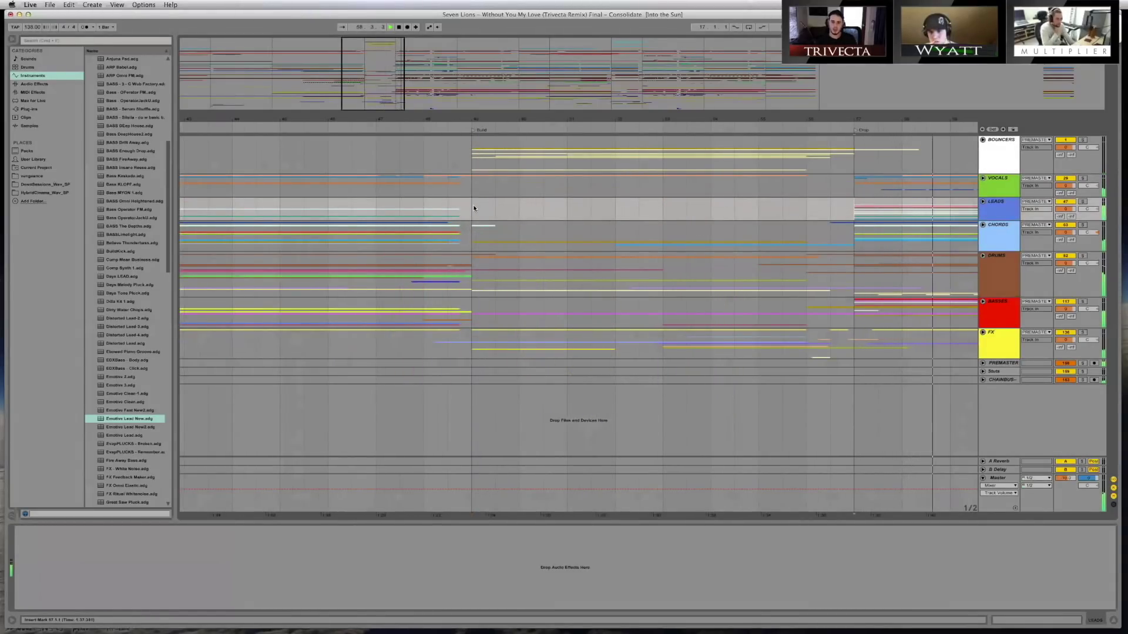
{"action": "key", "text": "space"}
{"action": "left_click", "coordinate": [476, 213]}
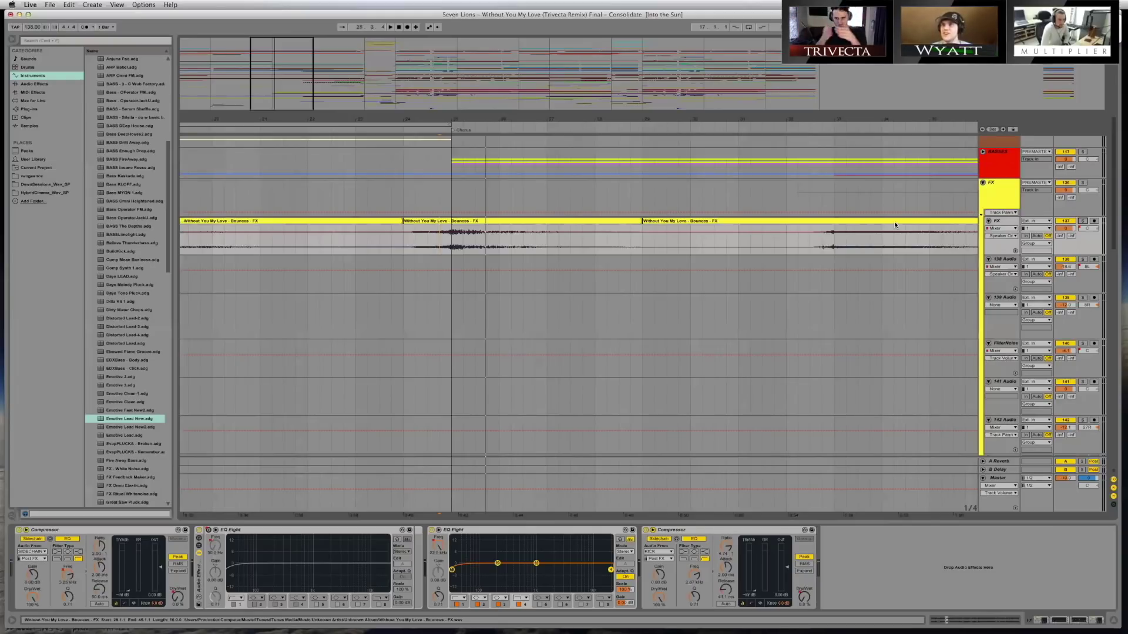
Collapse the FX group and play the arrangement from the start of Build 2
{"action": "left_click", "coordinate": [982, 183]}
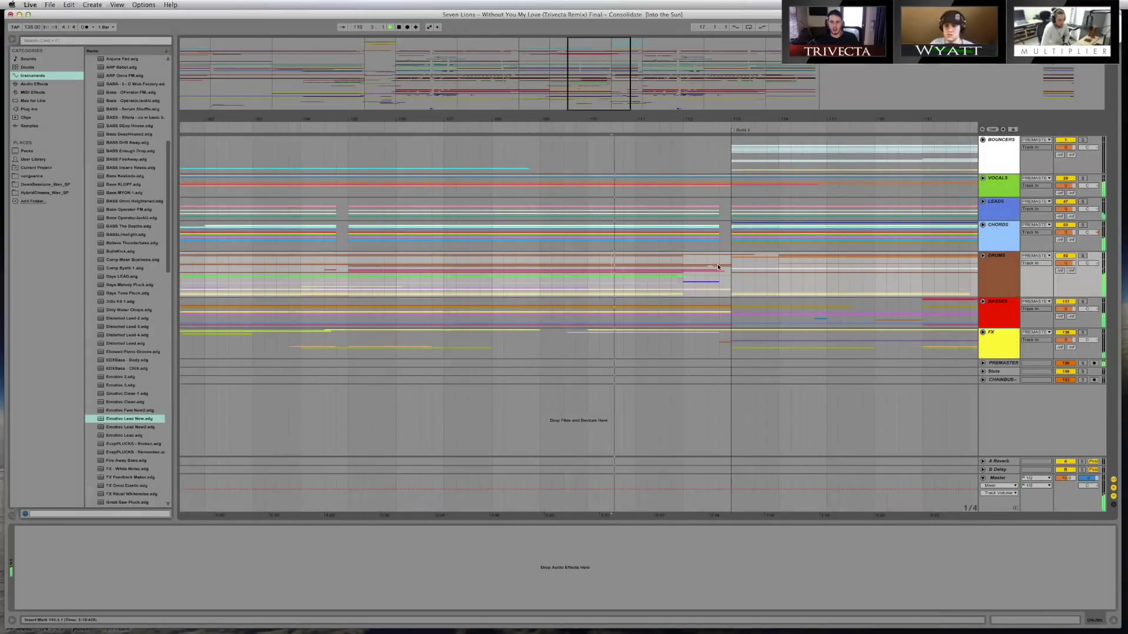
{"action": "left_click", "coordinate": [718, 267]}
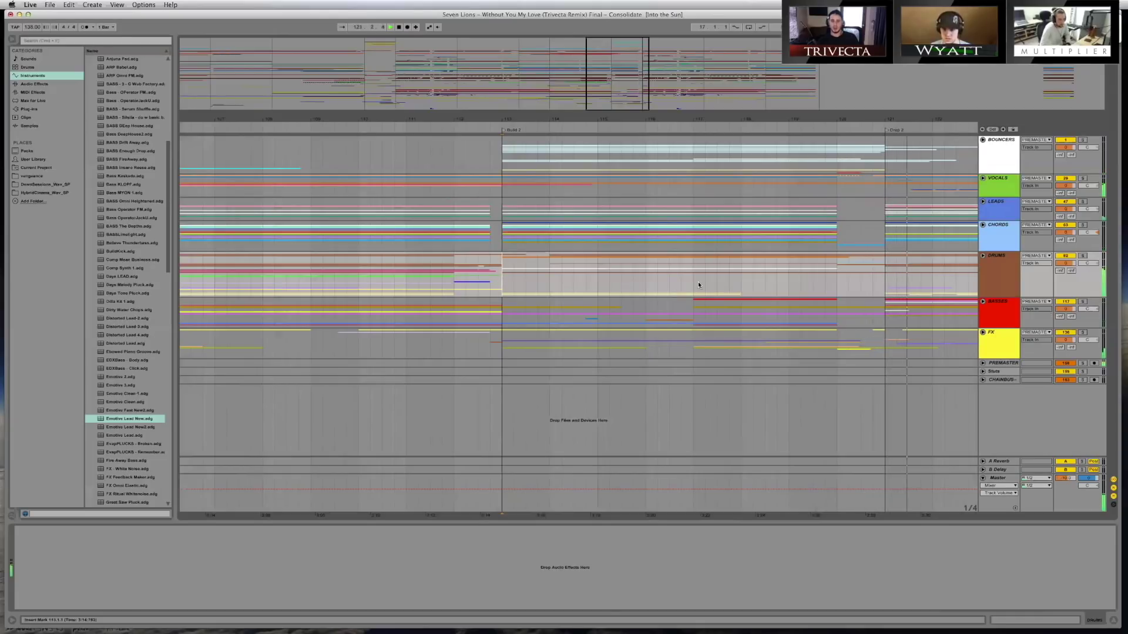
{"action": "key", "text": "space"}
{"action": "key", "text": "space"}
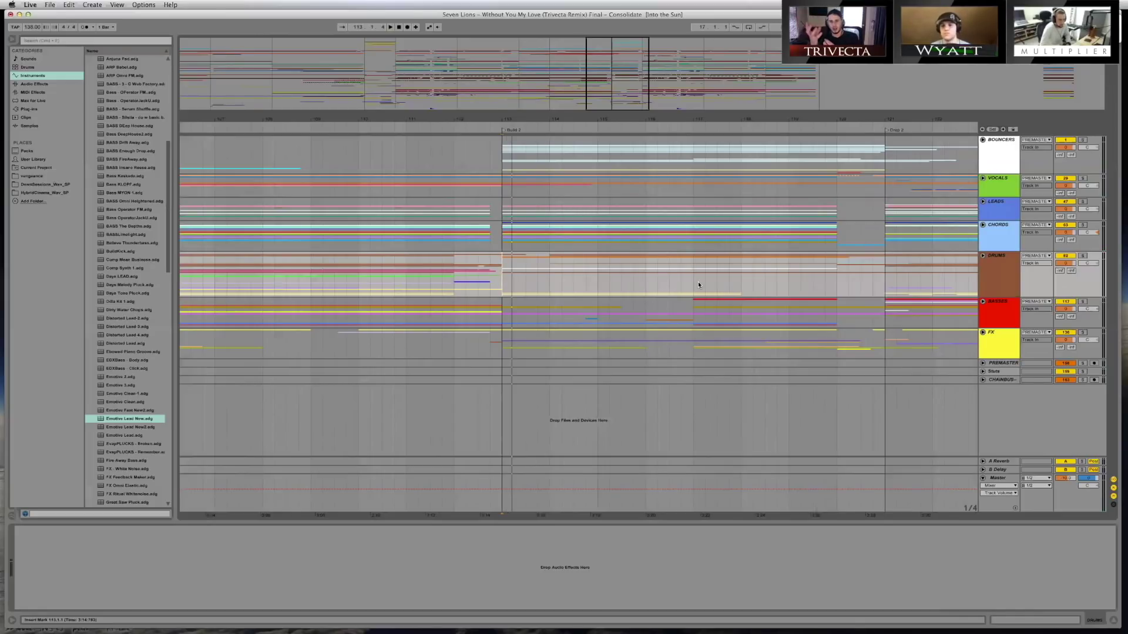
Audition the end of Build 2 and passages further into Drop 2 from the drums group
{"action": "left_click", "coordinate": [814, 288]}
{"action": "key", "text": "space"}
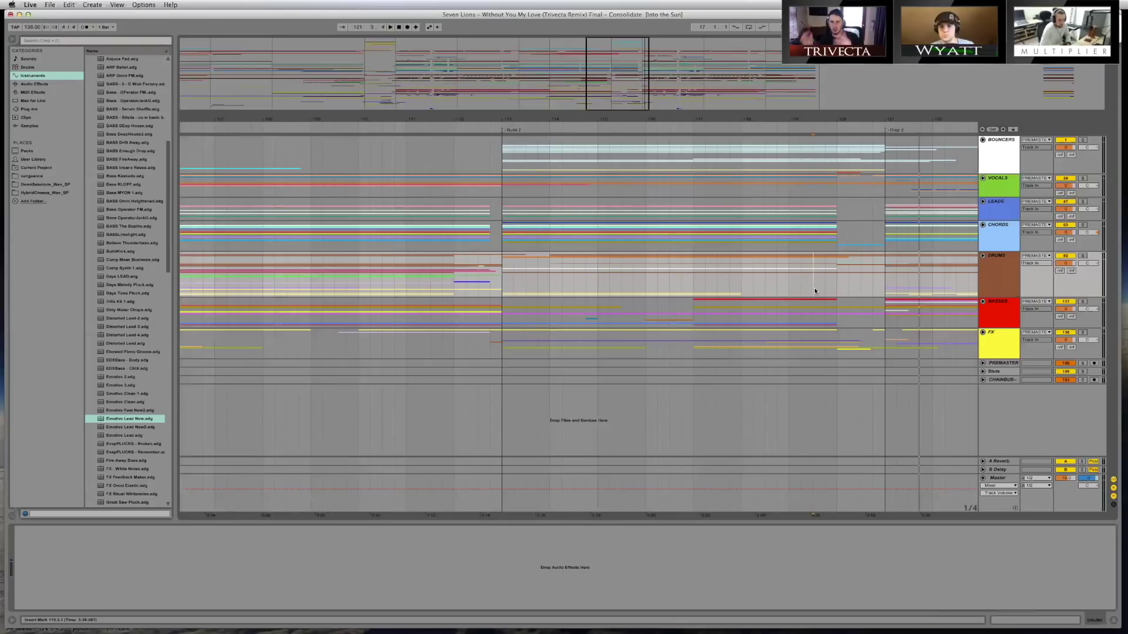
{"action": "scroll", "coordinate": [814, 291], "scroll_direction": "right", "scroll_amount": 10}
{"action": "left_click", "coordinate": [667, 297]}
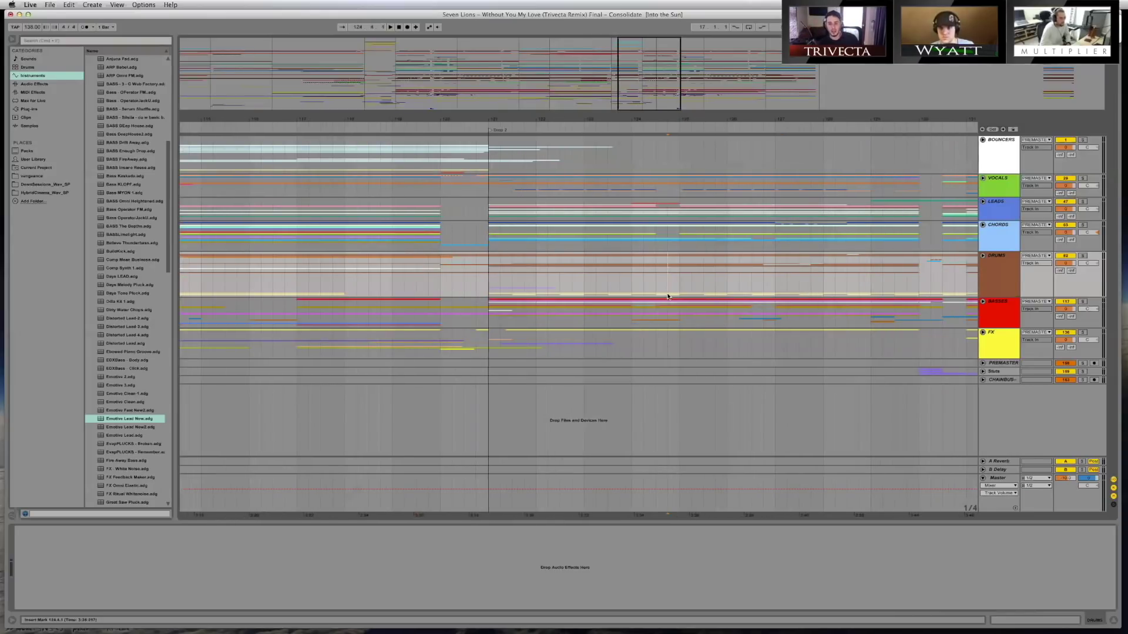
{"action": "left_click", "coordinate": [773, 282]}
{"action": "key", "text": "space"}
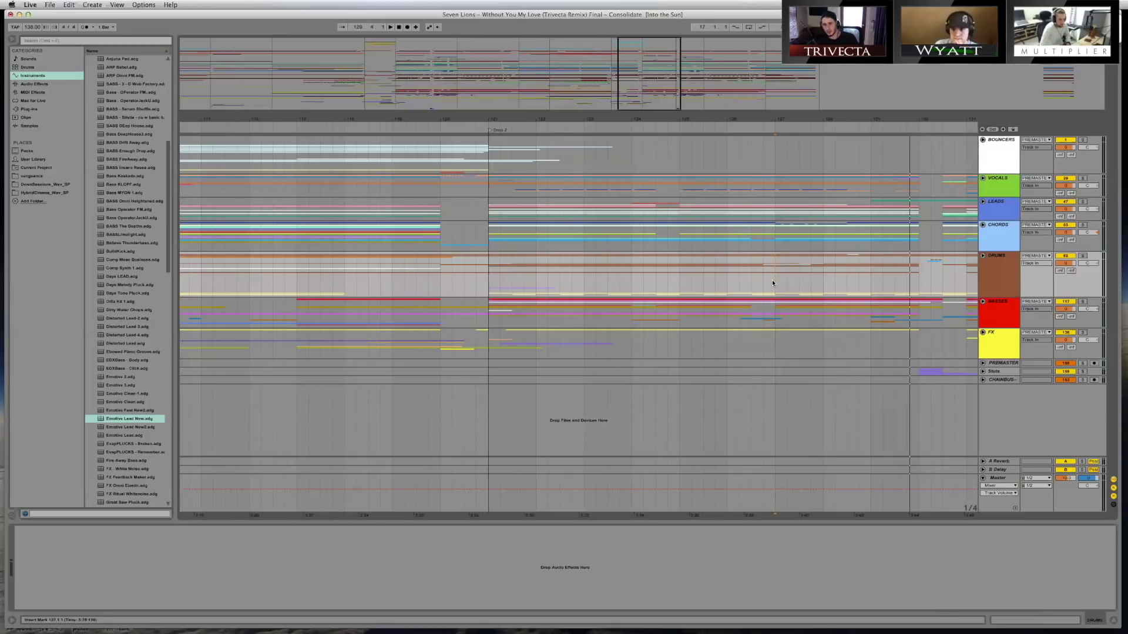
Examine the drums and basses groups in the second half of Drop 2, up to the next drop marker
{"action": "scroll", "coordinate": [773, 280], "scroll_direction": "right", "scroll_amount": 10}
{"action": "left_click", "coordinate": [771, 282]}
{"action": "left_click", "coordinate": [744, 296]}
{"action": "scroll", "coordinate": [739, 297], "scroll_direction": "right", "scroll_amount": 3}
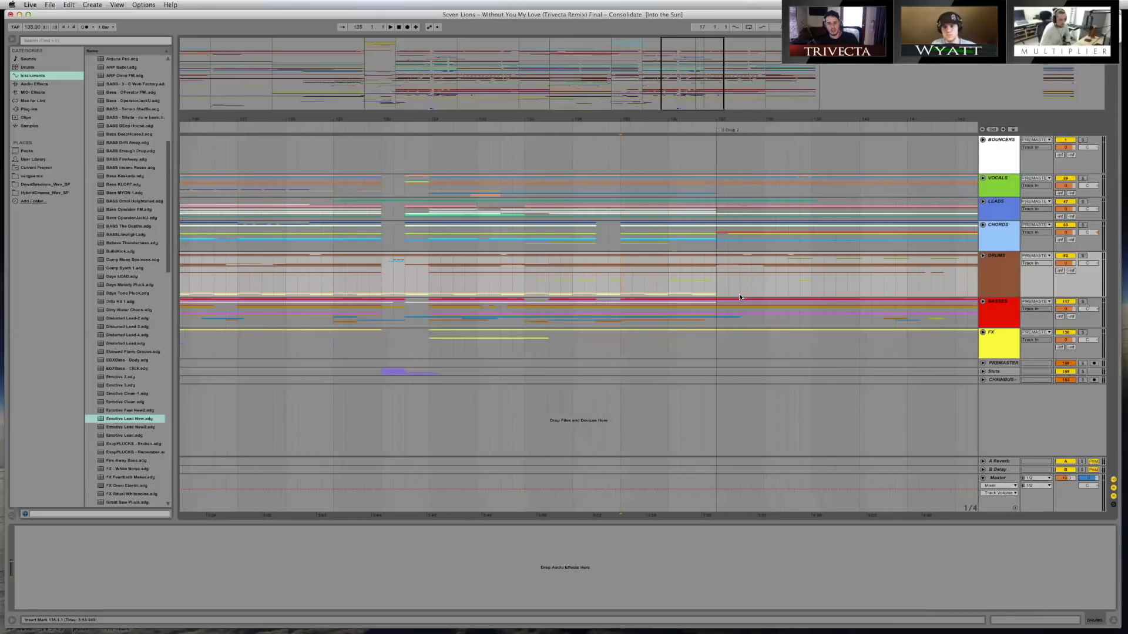
{"action": "scroll", "coordinate": [710, 300], "scroll_direction": "left", "scroll_amount": 1}
{"action": "left_click", "coordinate": [708, 299]}
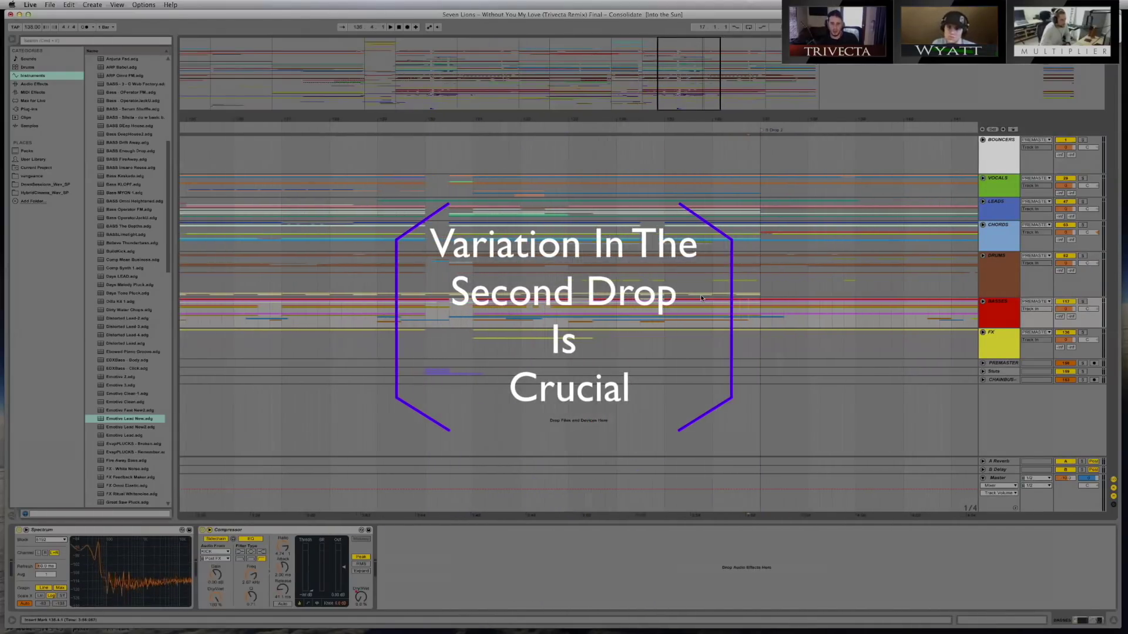
Go back through Build 2 to Chorus 2 and audition the drums for comparison with Drop 2
{"action": "scroll", "coordinate": [587, 282], "scroll_direction": "left", "scroll_amount": 5}
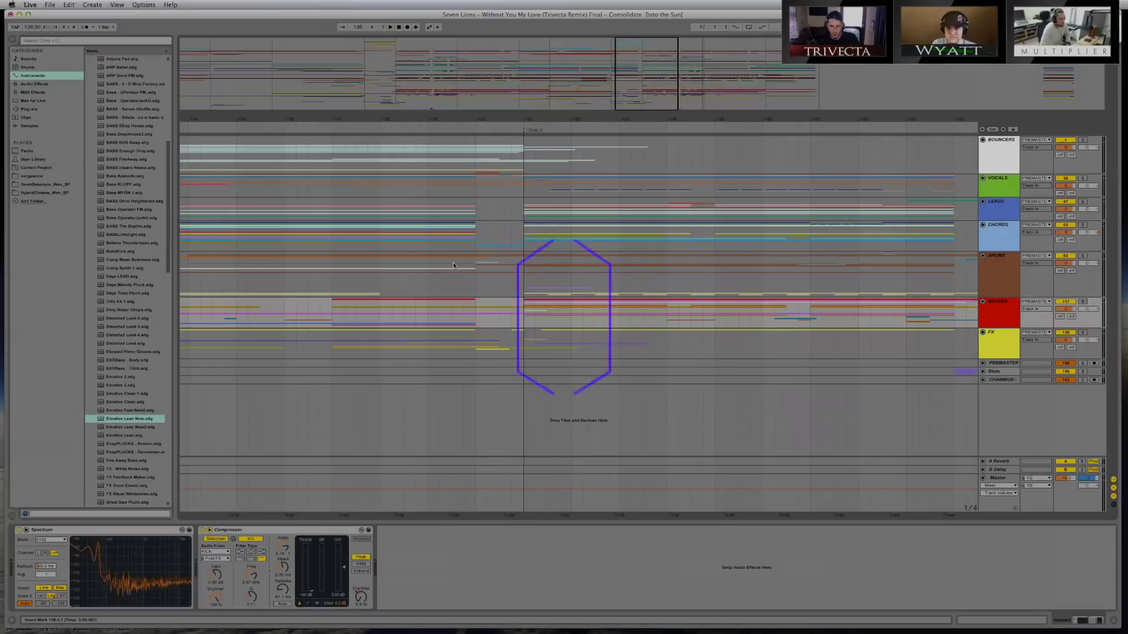
{"action": "scroll", "coordinate": [453, 259], "scroll_direction": "left", "scroll_amount": 8}
{"action": "left_click", "coordinate": [508, 265]}
{"action": "scroll", "coordinate": [411, 266], "scroll_direction": "left", "scroll_amount": 2}
{"action": "left_click", "coordinate": [303, 267]}
{"action": "key", "text": "space"}
{"action": "scroll", "coordinate": [317, 277], "scroll_direction": "left", "scroll_amount": 1}
{"action": "scroll", "coordinate": [318, 276], "scroll_direction": "left", "scroll_amount": 3}
{"action": "left_click", "coordinate": [317, 276]}
{"action": "scroll", "coordinate": [317, 276], "scroll_direction": "left", "scroll_amount": 4}
{"action": "key", "text": "space"}
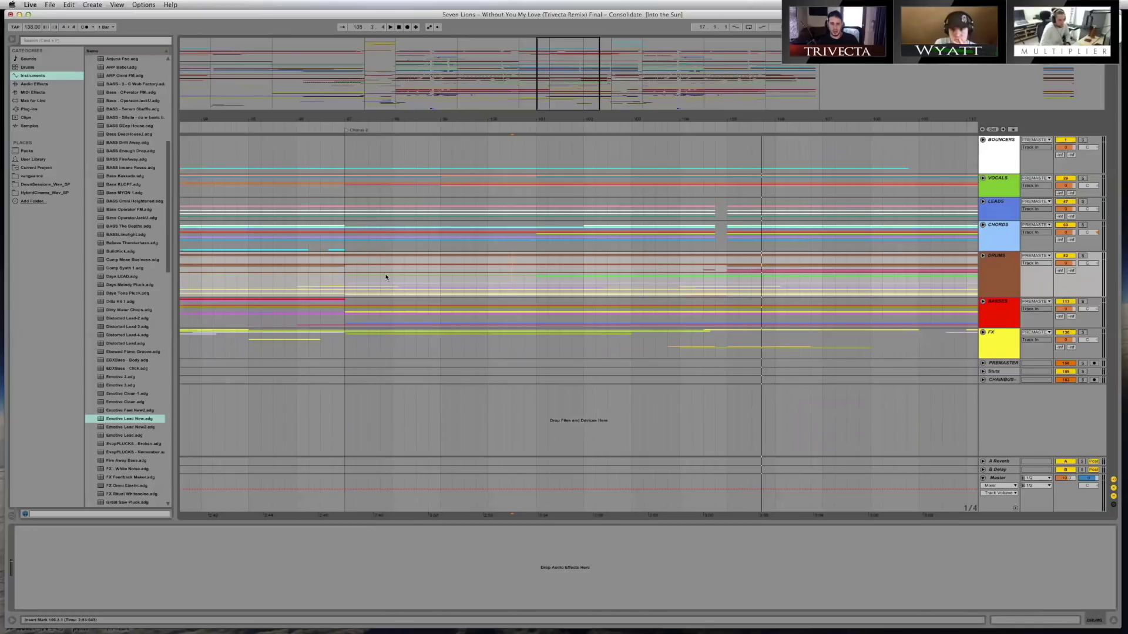
Play the transition into Chorus 2 from shortly before its marker
{"action": "left_click", "coordinate": [476, 280]}
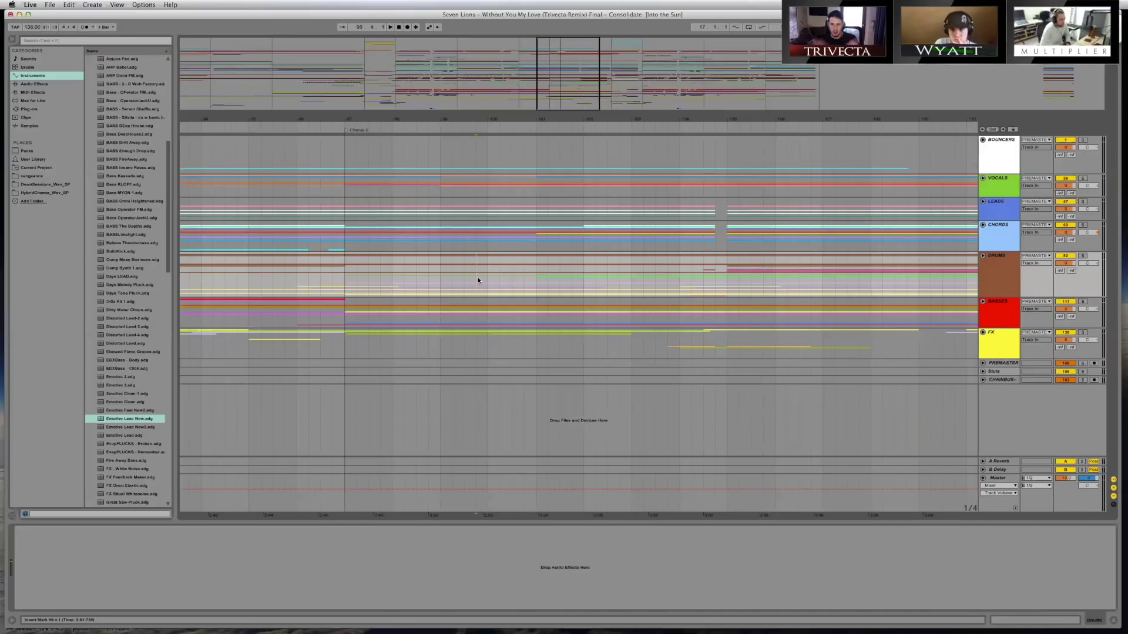
{"action": "left_click", "coordinate": [253, 266]}
{"action": "key", "text": "space"}
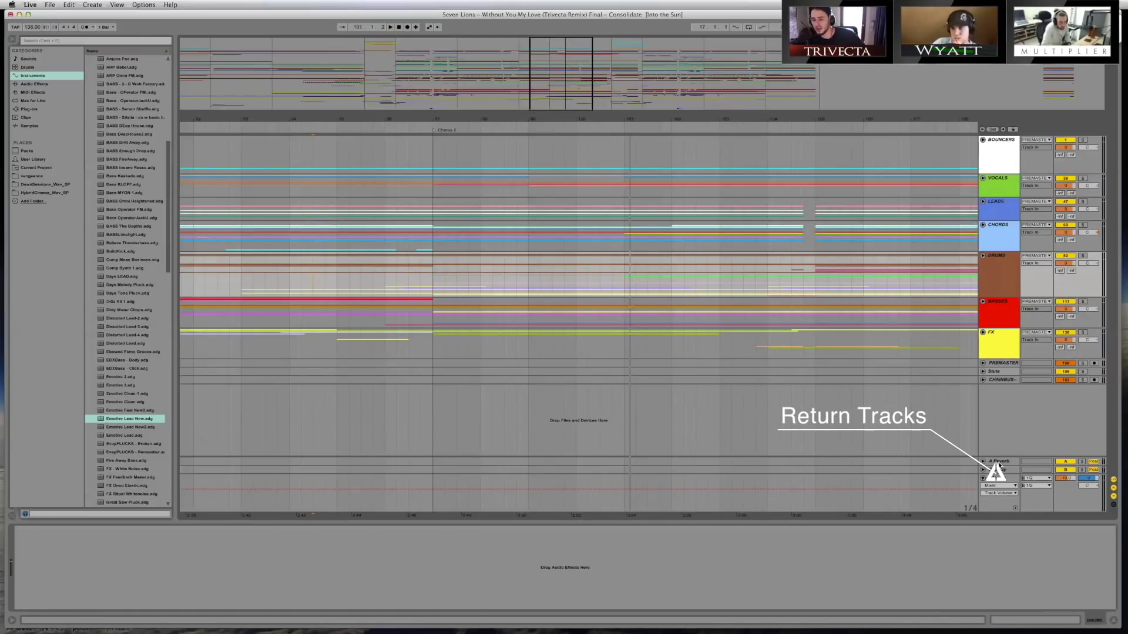
Display the devices of the A Reverb return track, then hide the return tracks in the arrangement
{"action": "left_click", "coordinate": [998, 463]}
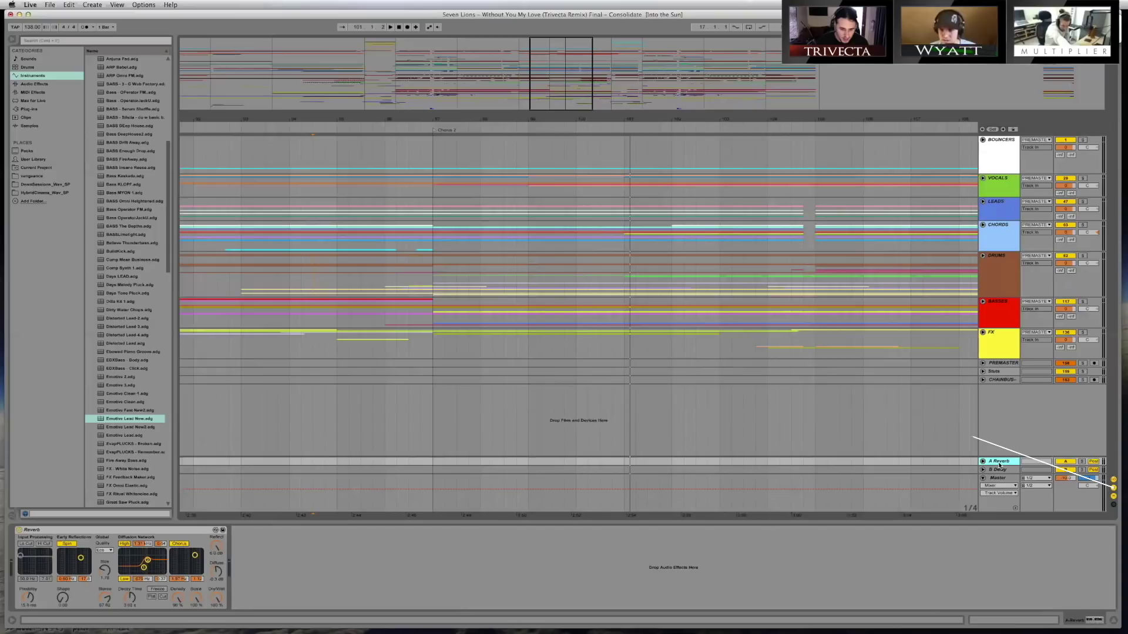
{"action": "left_click", "coordinate": [1113, 488]}
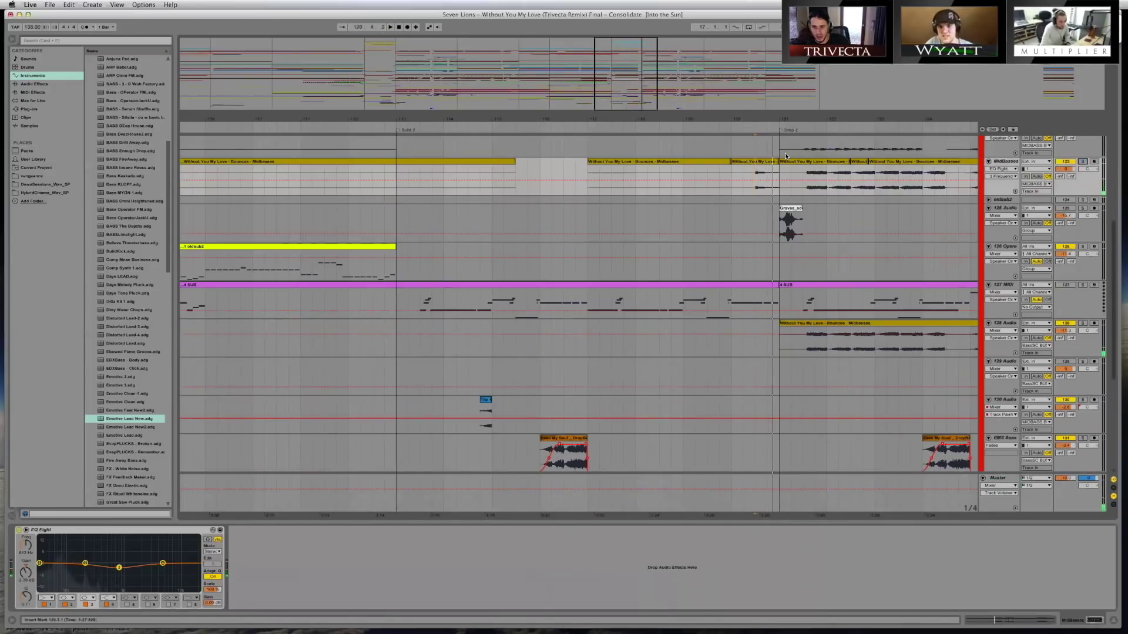
Delete the short Midbasses clip just before Drop 2 and collapse the basses group
{"action": "left_click", "coordinate": [763, 162]}
{"action": "key", "text": "Delete"}
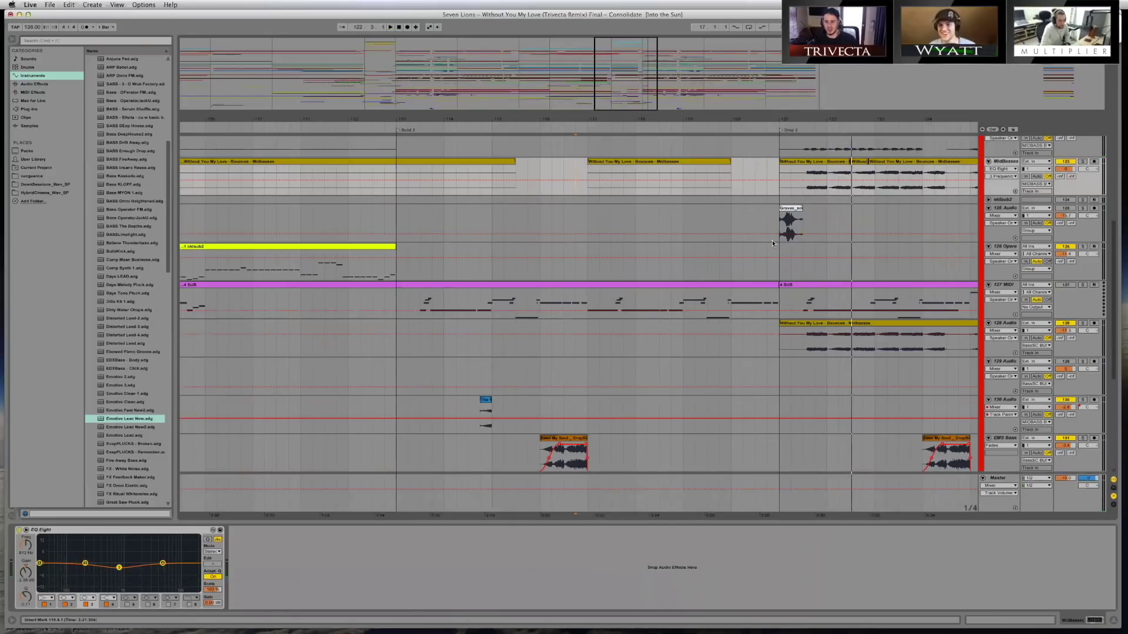
{"action": "scroll", "coordinate": [772, 240], "scroll_direction": "up", "scroll_amount": 10}
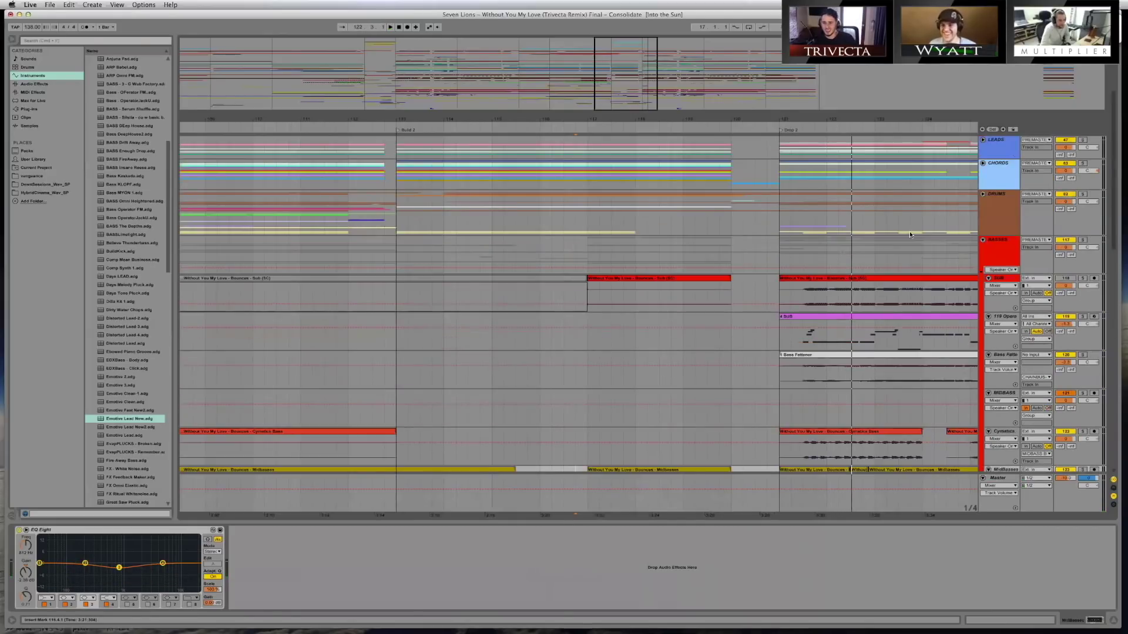
{"action": "left_click", "coordinate": [983, 240]}
Play the last bars of Build 2 into Drop 2 to hear the transition without the Midbasses fill
{"action": "left_click", "coordinate": [718, 283]}
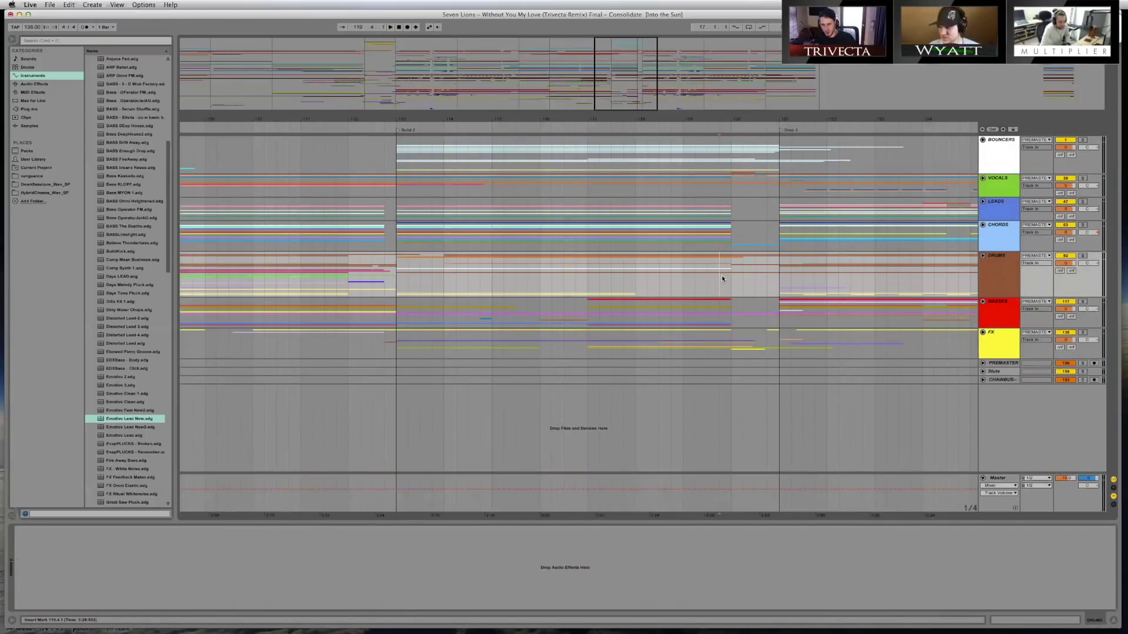
{"action": "left_click", "coordinate": [703, 278]}
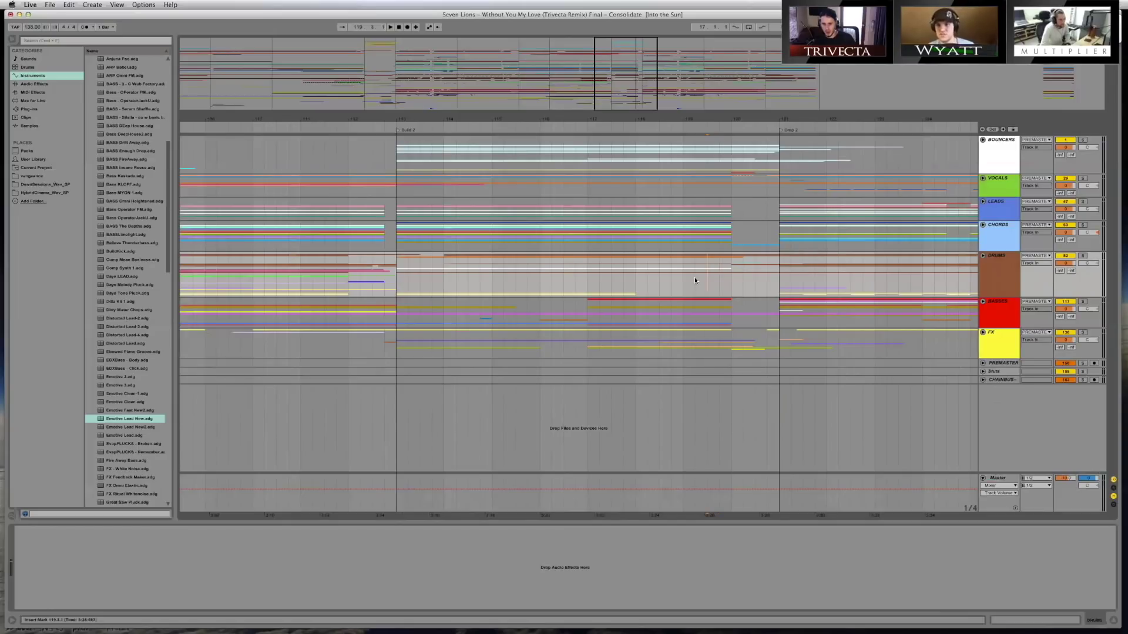
{"action": "key", "text": "space"}
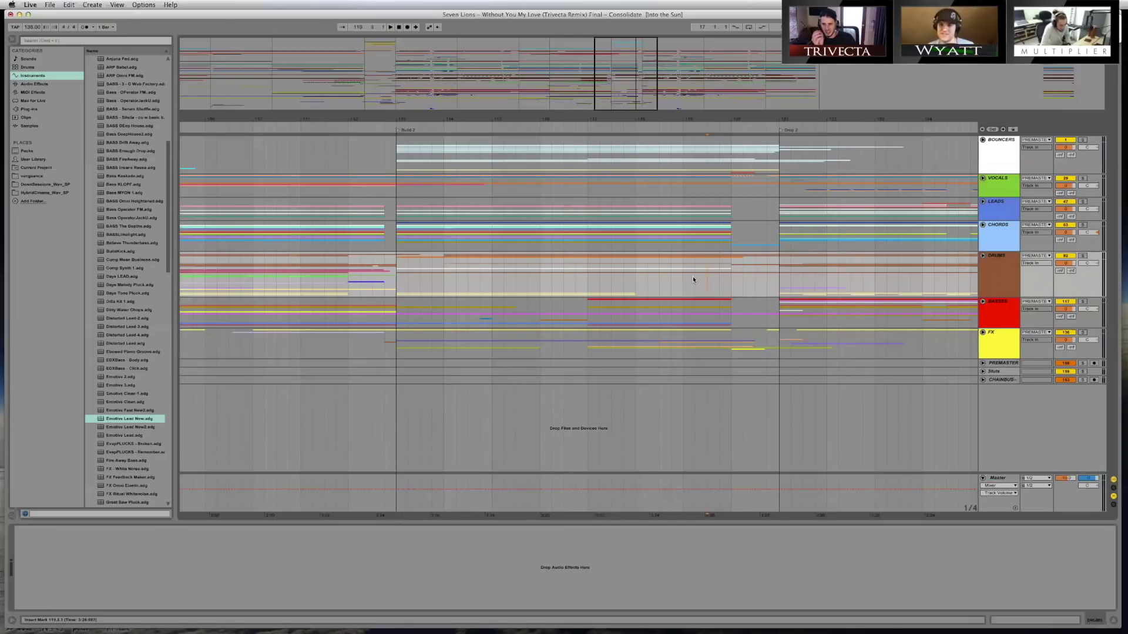
{"action": "key", "text": "space"}
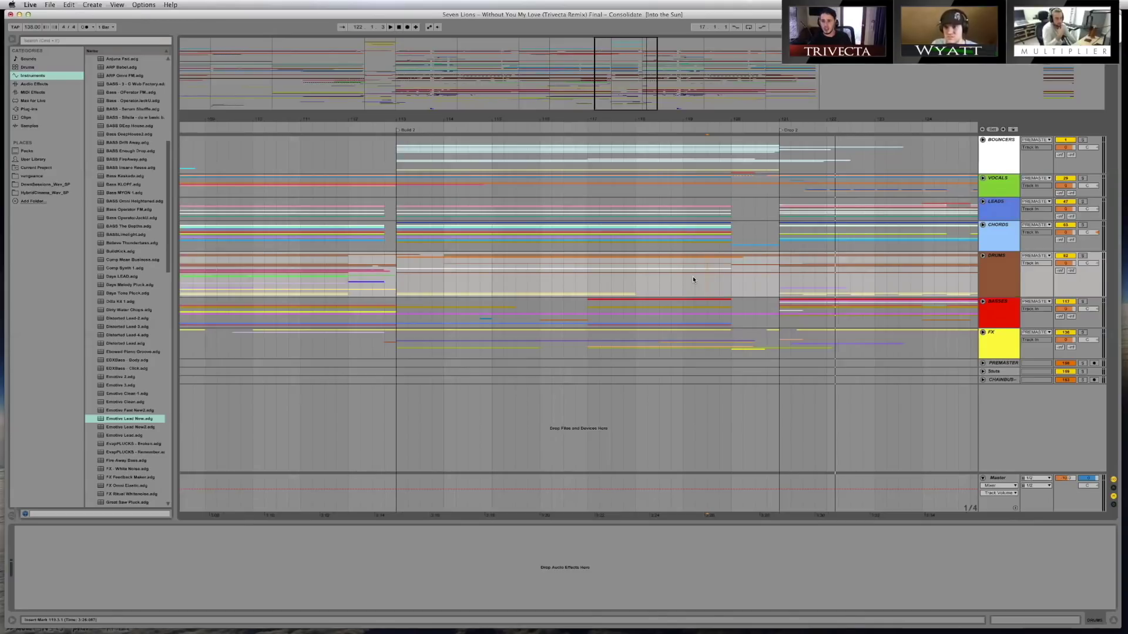
Audition Drop 2 from several bars after its start and move the insert marker slightly further along the drums group
{"action": "left_click", "coordinate": [468, 262]}
{"action": "left_click", "coordinate": [886, 285]}
{"action": "key", "text": "space"}
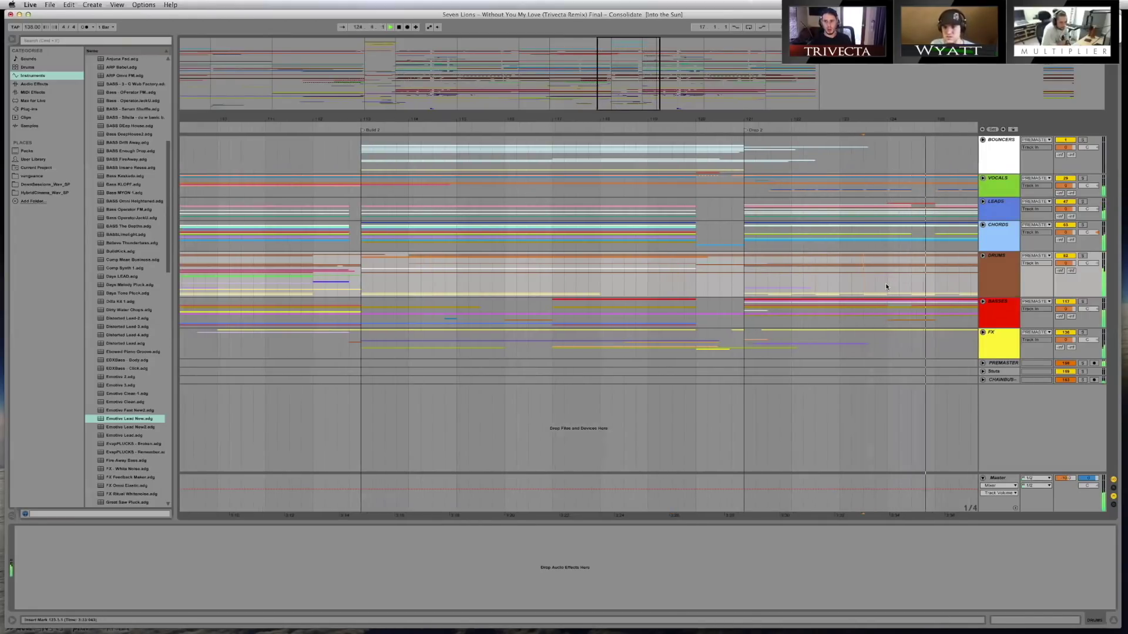
{"action": "left_click", "coordinate": [900, 284]}
{"action": "key", "text": "space"}
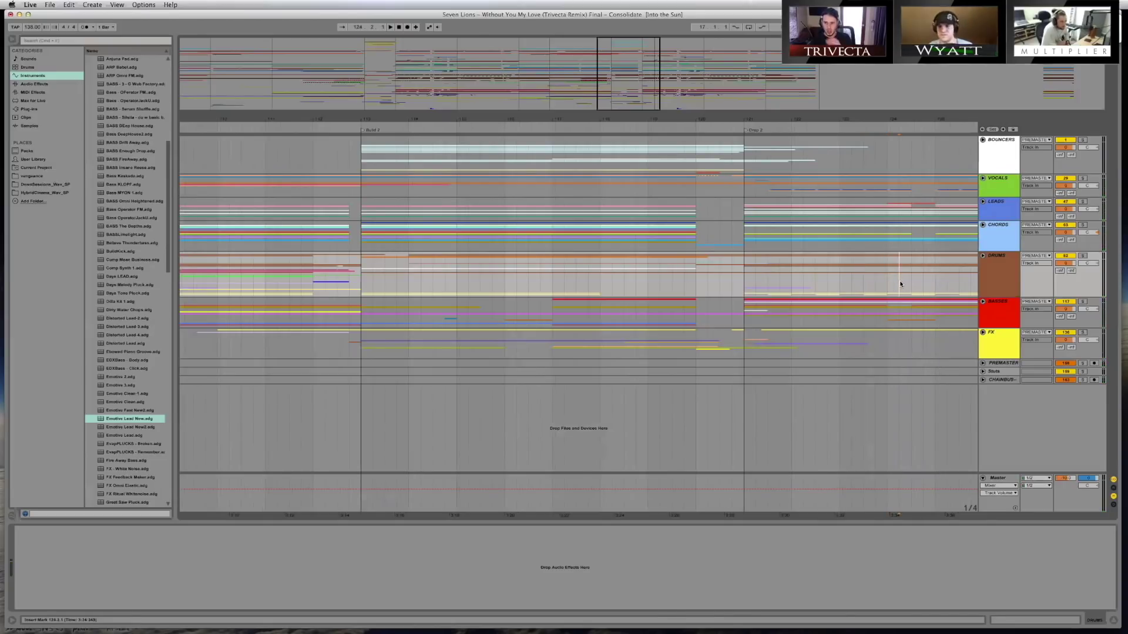